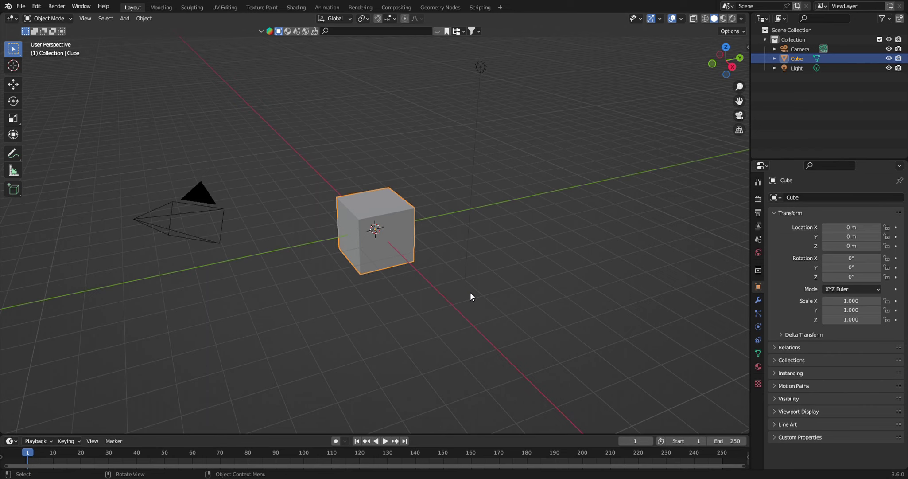
Put the default cube into Edit Mode and orbit the view around it
{"action": "key", "text": "Tab"}
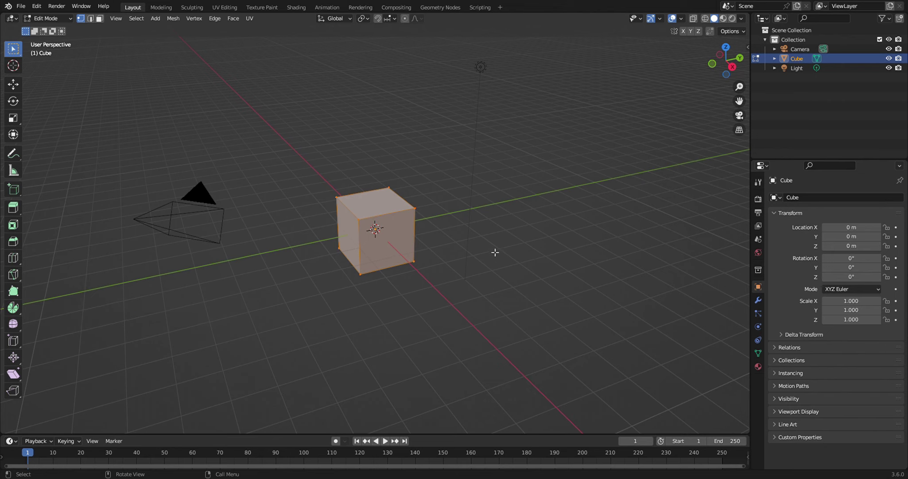
{"action": "mouse_move", "coordinate": [496, 253]}
{"action": "middle_mouse_down"}
{"action": "mouse_move", "coordinate": [477, 266]}
{"action": "mouse_move", "coordinate": [577, 285]}
{"action": "mouse_move", "coordinate": [580, 274]}
{"action": "middle_mouse_up"}
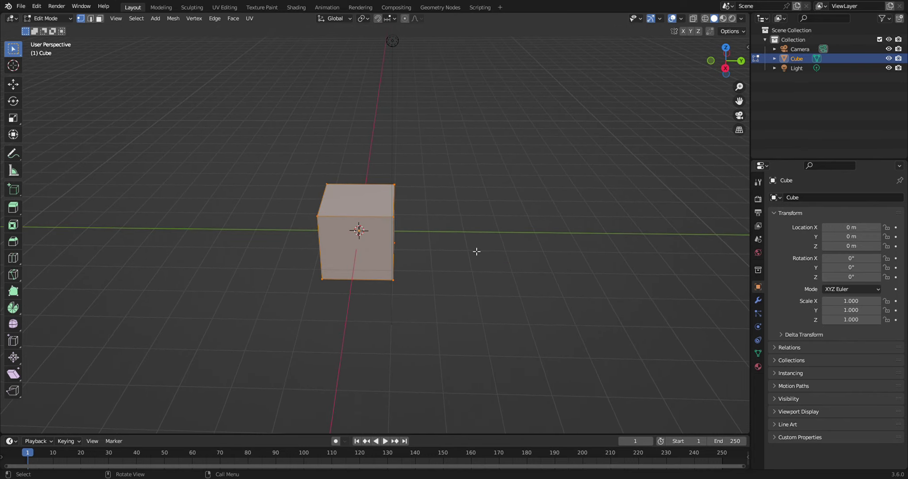
{"action": "middle_click_drag", "start_coordinate": [489, 267], "coordinate": [476, 269]}
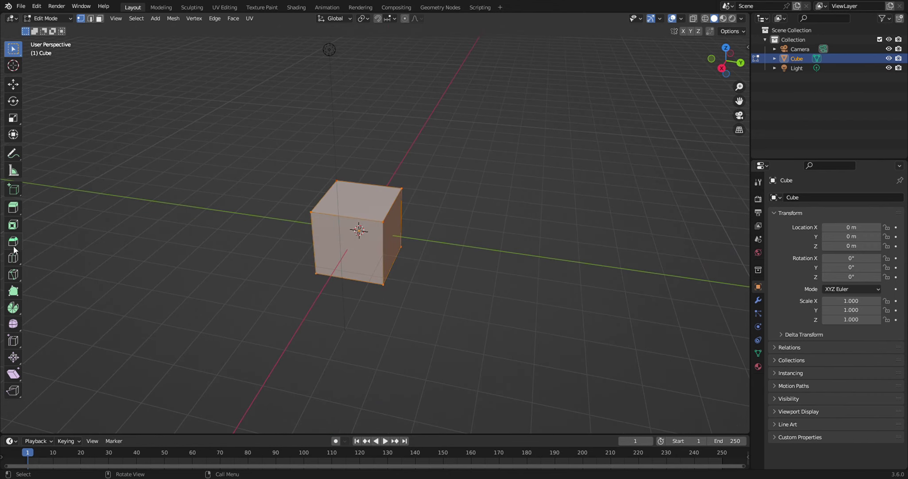
Add a single loop cut around the cube
{"action": "key", "text": "ctrl+r"}
{"action": "left_click", "coordinate": [365, 215]}
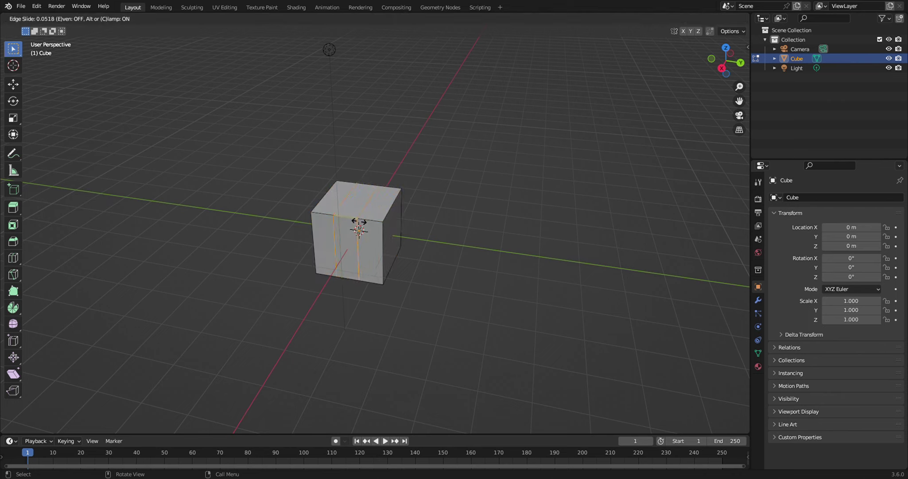
{"action": "left_click", "coordinate": [359, 223]}
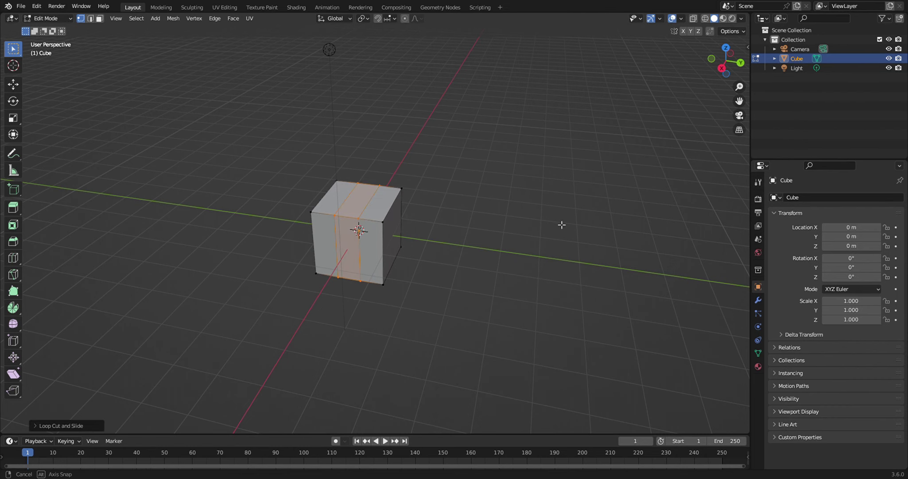
{"action": "mouse_move", "coordinate": [552, 223]}
{"action": "middle_mouse_down"}
{"action": "mouse_move", "coordinate": [478, 252]}
{"action": "mouse_move", "coordinate": [450, 251]}
{"action": "middle_mouse_up"}
Add two more centred loop cuts running the other direction
{"action": "key", "text": "ctrl+r"}
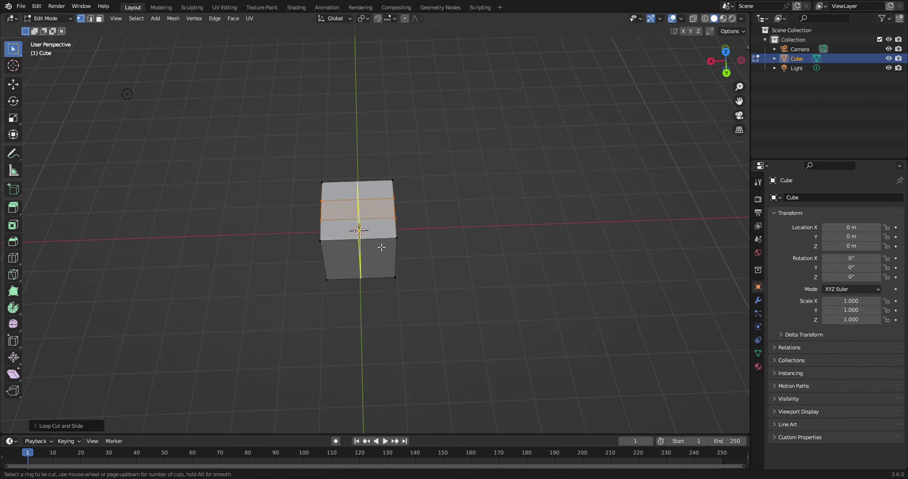
{"action": "scroll", "coordinate": [382, 246], "scroll_direction": "up", "scroll_amount": 1}
{"action": "left_click", "coordinate": [382, 247]}
{"action": "right_click", "coordinate": [382, 247]}
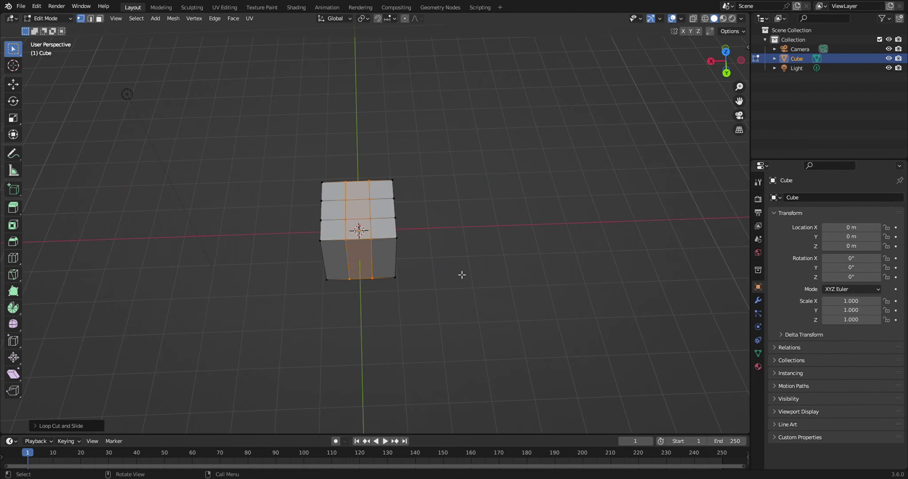
{"action": "middle_click_drag", "start_coordinate": [484, 277], "coordinate": [494, 252]}
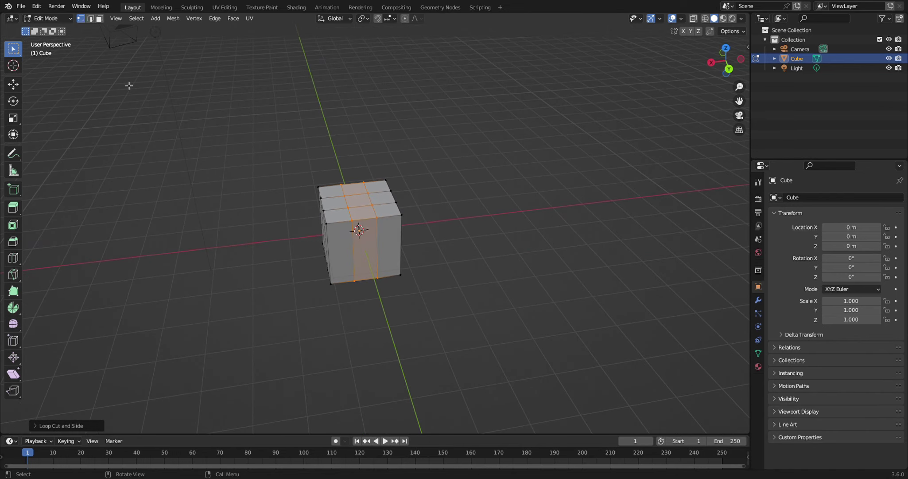
In Face select mode, select the top and side column faces to remove
{"action": "left_click", "coordinate": [99, 18]}
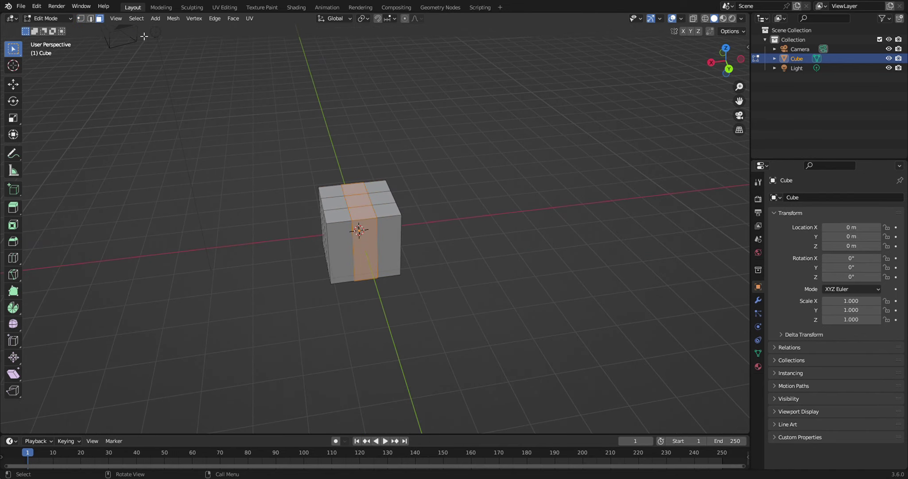
{"action": "left_click", "coordinate": [372, 259]}
{"action": "key", "text": "ctrl+z"}
{"action": "key", "text": "ctrl+z"}
{"action": "middle_click_drag", "start_coordinate": [438, 332], "coordinate": [578, 284]}
{"action": "left_click", "coordinate": [329, 248]}
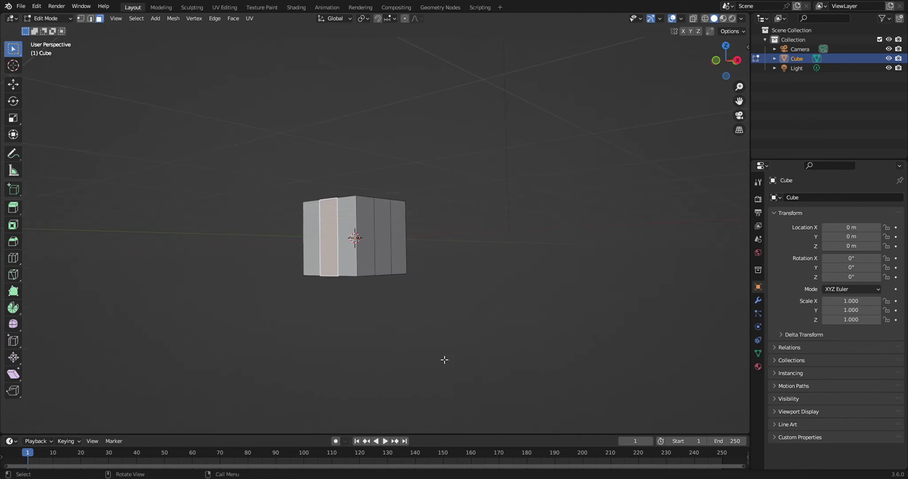
{"action": "middle_click_drag", "start_coordinate": [444, 360], "coordinate": [441, 301]}
{"action": "key", "text": "ctrl+z"}
{"action": "key", "text": "ctrl+z"}
{"action": "key", "text": "ctrl+z"}
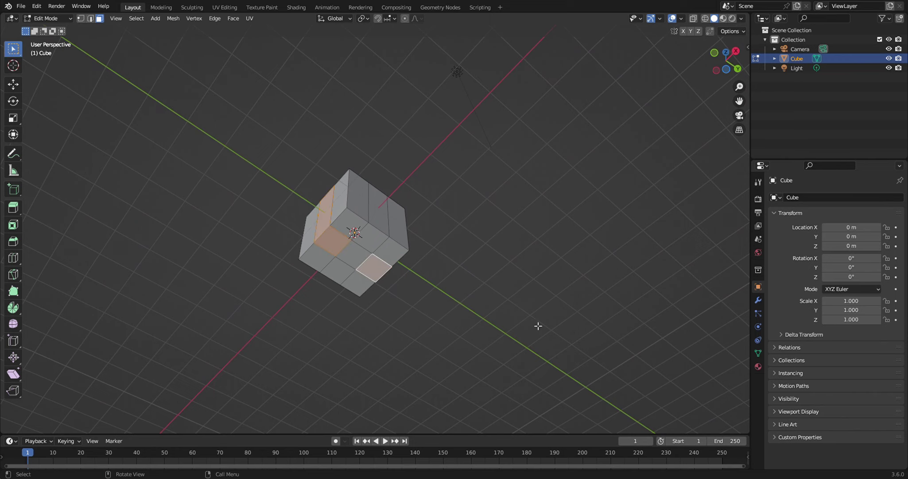
{"action": "mouse_move", "coordinate": [538, 326]}
{"action": "middle_mouse_down"}
{"action": "mouse_move", "coordinate": [527, 365]}
{"action": "mouse_move", "coordinate": [509, 359]}
{"action": "middle_mouse_up"}
Delete the selected faces, leaving an open H-shaped mesh
{"action": "key", "text": "x"}
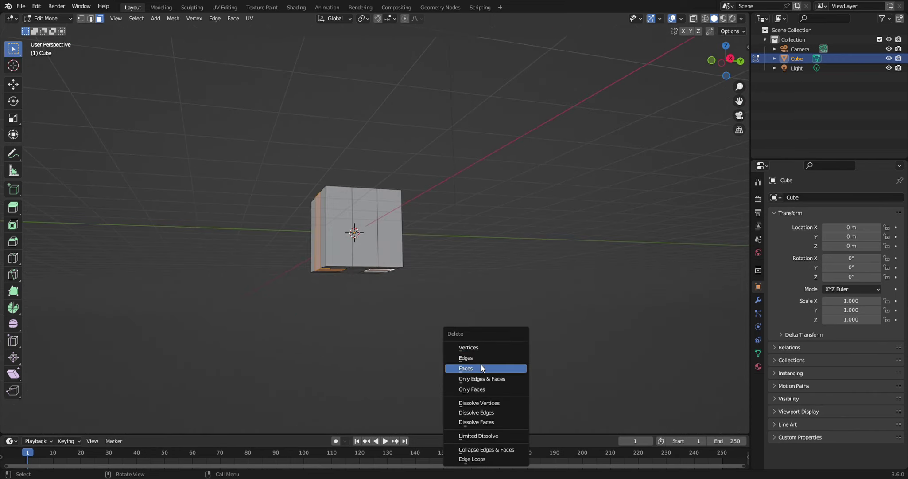
{"action": "left_click", "coordinate": [481, 364]}
{"action": "mouse_move", "coordinate": [568, 267]}
{"action": "middle_mouse_down"}
{"action": "mouse_move", "coordinate": [541, 341]}
{"action": "mouse_move", "coordinate": [527, 296]}
{"action": "middle_mouse_up"}
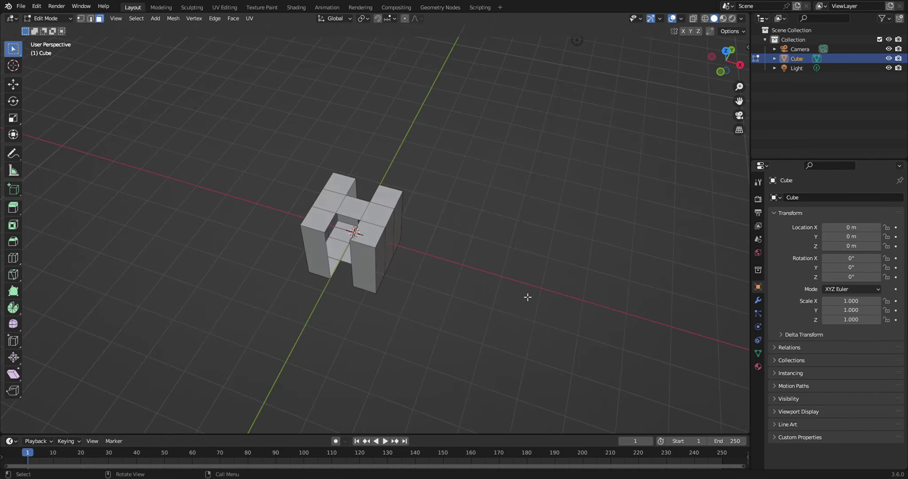
In vertex select mode, fill a face between the top and bottom bridge edges
{"action": "left_click", "coordinate": [82, 18]}
{"action": "middle_click_drag", "start_coordinate": [388, 309], "coordinate": [406, 262]}
{"action": "left_click", "coordinate": [342, 201]}
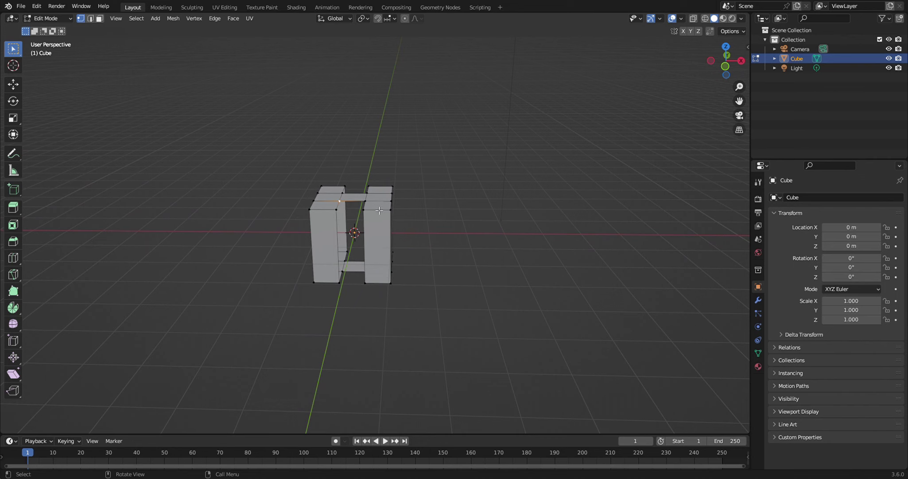
{"action": "left_click", "coordinate": [366, 200], "text": "shift"}
{"action": "mouse_move", "coordinate": [370, 300]}
{"action": "middle_mouse_down"}
{"action": "mouse_move", "coordinate": [414, 295]}
{"action": "mouse_move", "coordinate": [374, 277]}
{"action": "middle_mouse_up"}
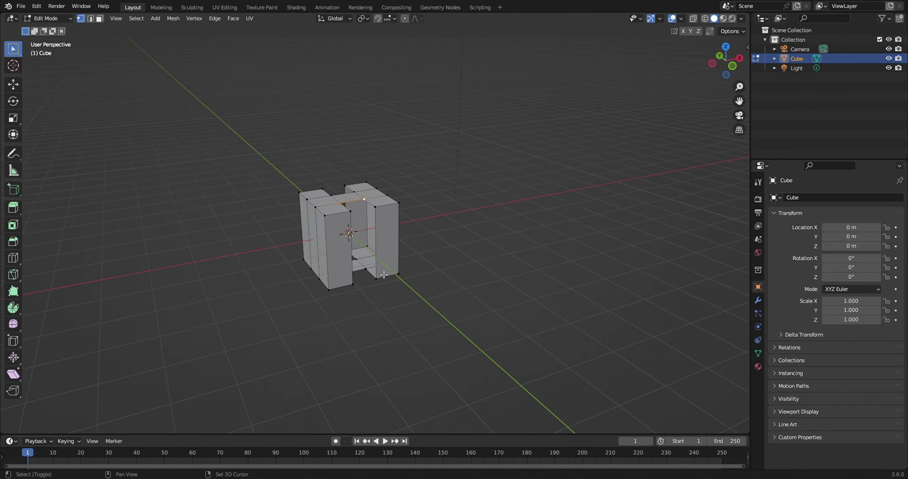
{"action": "left_click", "coordinate": [355, 268], "text": "shift"}
{"action": "left_click", "coordinate": [366, 268], "text": "shift"}
{"action": "mouse_move", "coordinate": [424, 285]}
{"action": "middle_mouse_down"}
{"action": "mouse_move", "coordinate": [380, 300]}
{"action": "mouse_move", "coordinate": [347, 370]}
{"action": "mouse_move", "coordinate": [295, 314]}
{"action": "middle_mouse_up"}
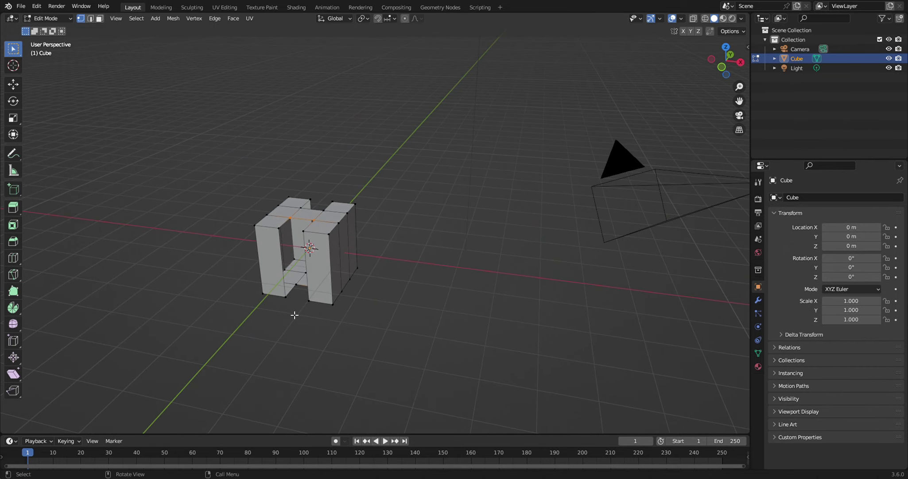
{"action": "left_click", "coordinate": [306, 286], "text": "shift"}
{"action": "key", "text": "f"}
Fill faces across the H's inner left and inner right walls
{"action": "left_click", "coordinate": [282, 233]}
{"action": "left_click", "coordinate": [294, 220], "text": "shift"}
{"action": "left_click", "coordinate": [285, 296], "text": "shift"}
{"action": "key", "text": "f"}
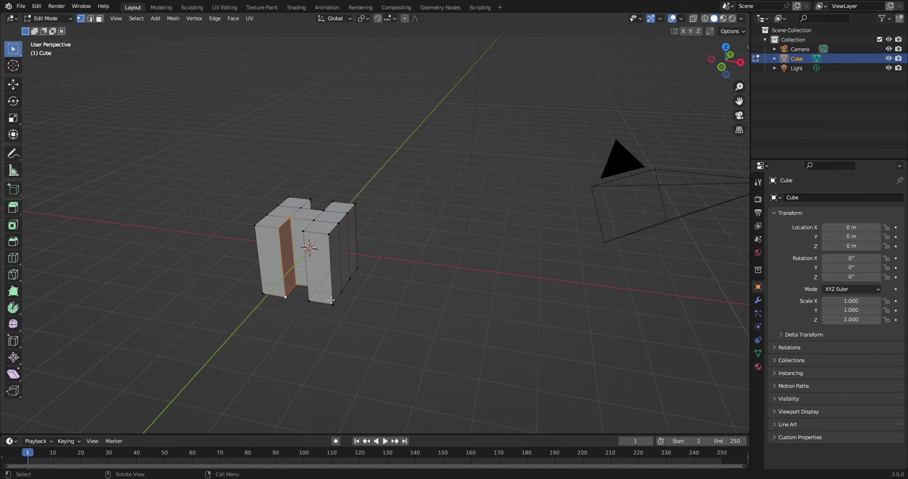
{"action": "mouse_move", "coordinate": [331, 299]}
{"action": "middle_mouse_down"}
{"action": "mouse_move", "coordinate": [341, 311]}
{"action": "mouse_move", "coordinate": [320, 236]}
{"action": "middle_mouse_up"}
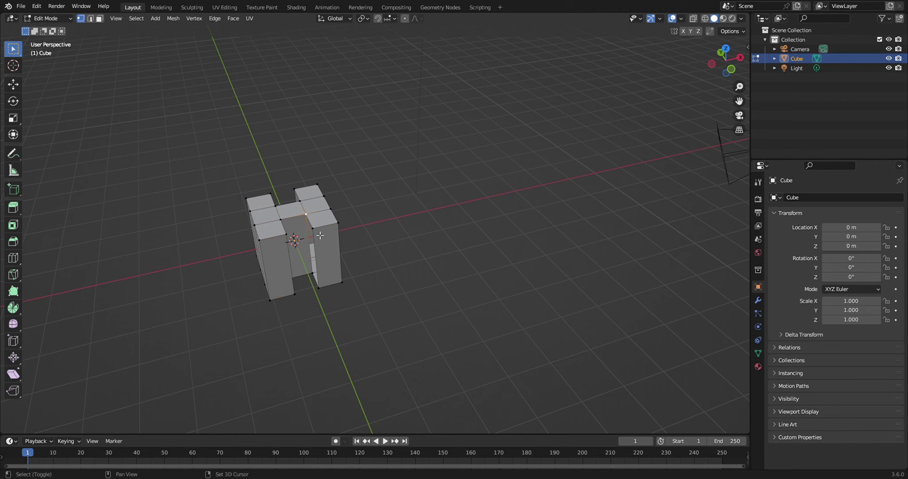
{"action": "left_click", "coordinate": [319, 233], "text": "shift"}
{"action": "left_click", "coordinate": [317, 282], "text": "shift"}
{"action": "key", "text": "f"}
Select vertices around the centre hole and try filling it, then undo
{"action": "mouse_move", "coordinate": [426, 278]}
{"action": "middle_mouse_down"}
{"action": "mouse_move", "coordinate": [442, 307]}
{"action": "mouse_move", "coordinate": [339, 280]}
{"action": "middle_mouse_up"}
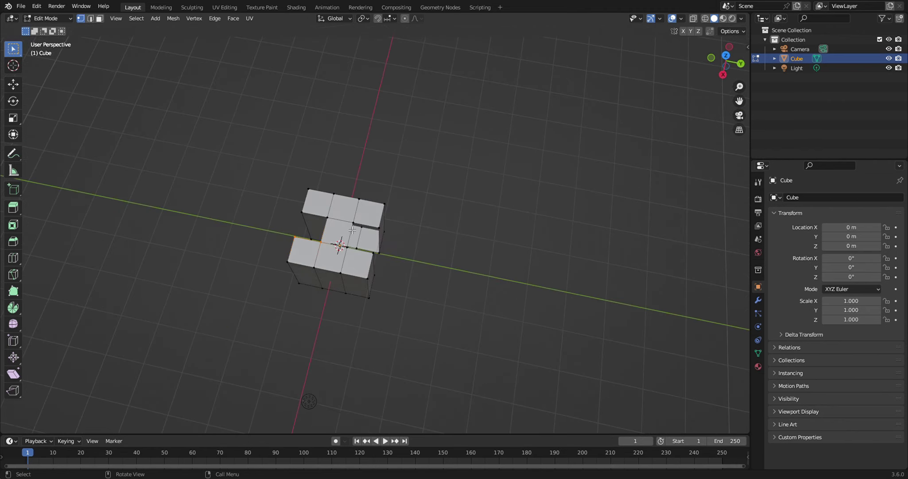
{"action": "mouse_move", "coordinate": [500, 304]}
{"action": "middle_mouse_down"}
{"action": "mouse_move", "coordinate": [421, 289]}
{"action": "mouse_move", "coordinate": [363, 252]}
{"action": "middle_mouse_up"}
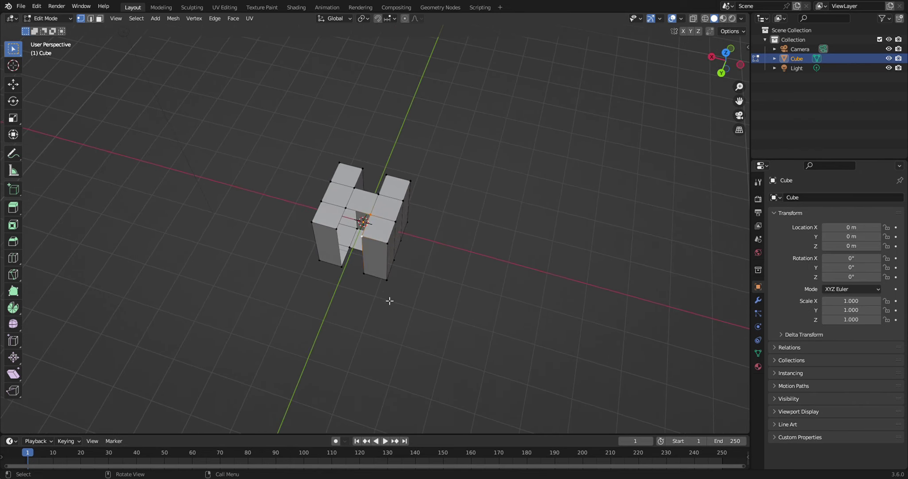
{"action": "middle_click_drag", "start_coordinate": [387, 300], "coordinate": [463, 300]}
{"action": "left_click", "coordinate": [362, 258], "text": "shift"}
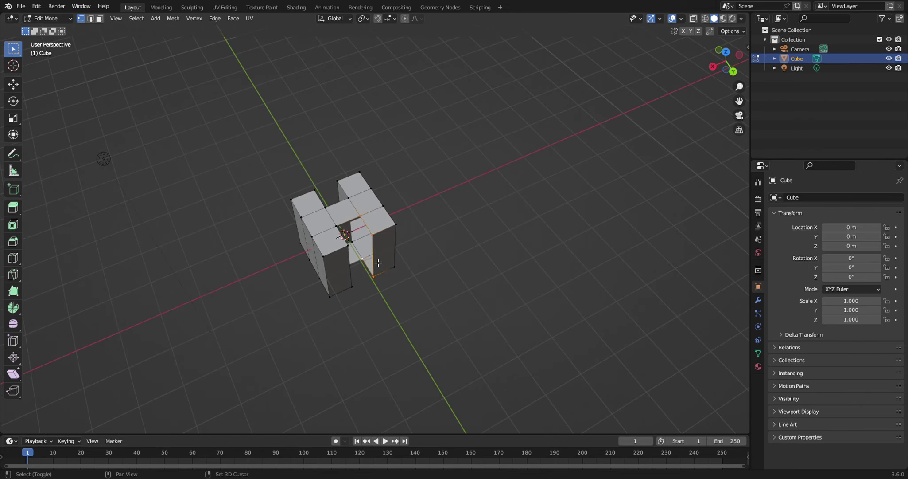
{"action": "left_click", "coordinate": [364, 219]}
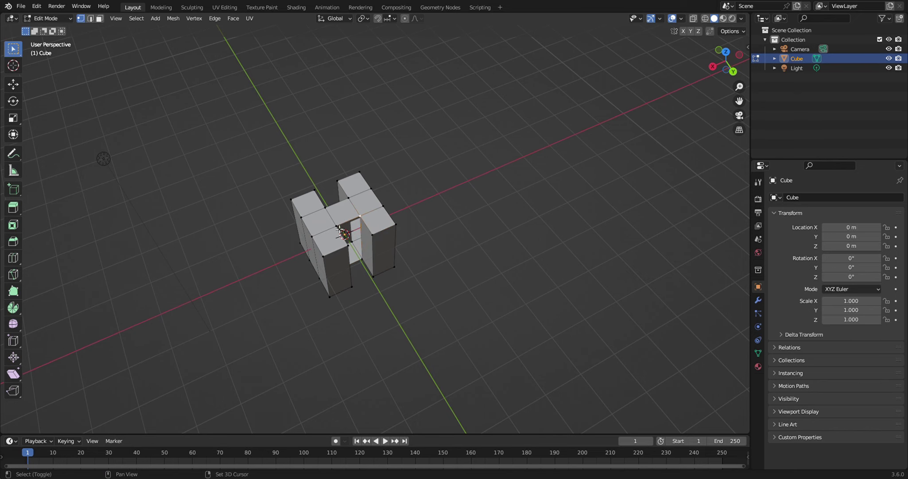
{"action": "mouse_move", "coordinate": [465, 312]}
{"action": "middle_mouse_down"}
{"action": "mouse_move", "coordinate": [422, 314]}
{"action": "mouse_move", "coordinate": [346, 266]}
{"action": "middle_mouse_up"}
{"action": "left_click", "coordinate": [346, 265], "text": "shift"}
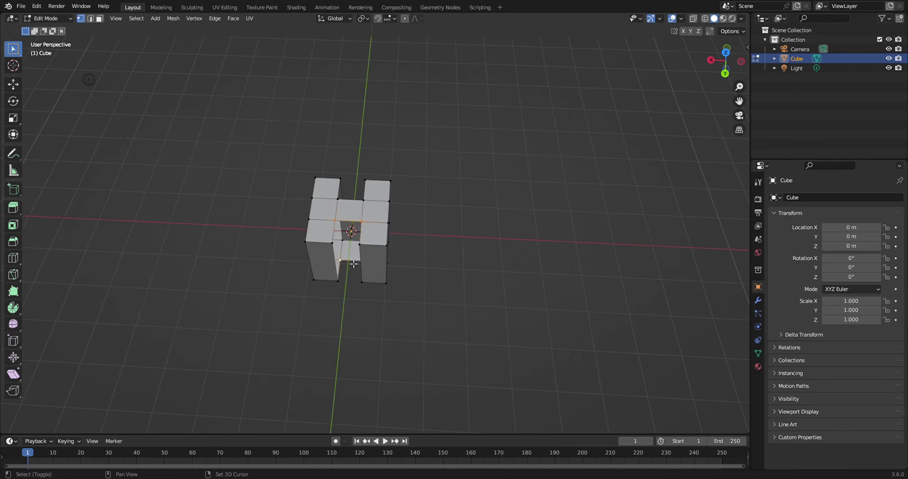
{"action": "key", "text": "f"}
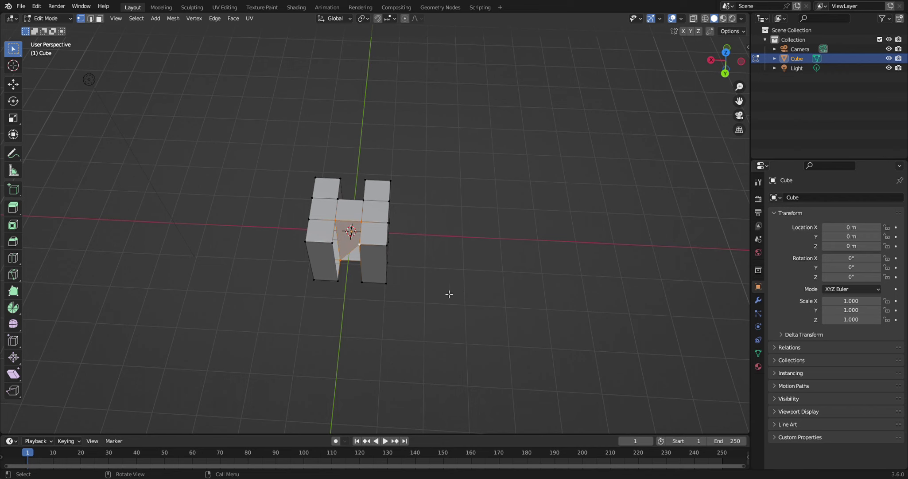
{"action": "key", "text": "ctrl+z"}
Reselect the edge loop and wall faces around the central hole, then inspect the mesh
{"action": "middle_click_drag", "start_coordinate": [444, 292], "coordinate": [477, 290]}
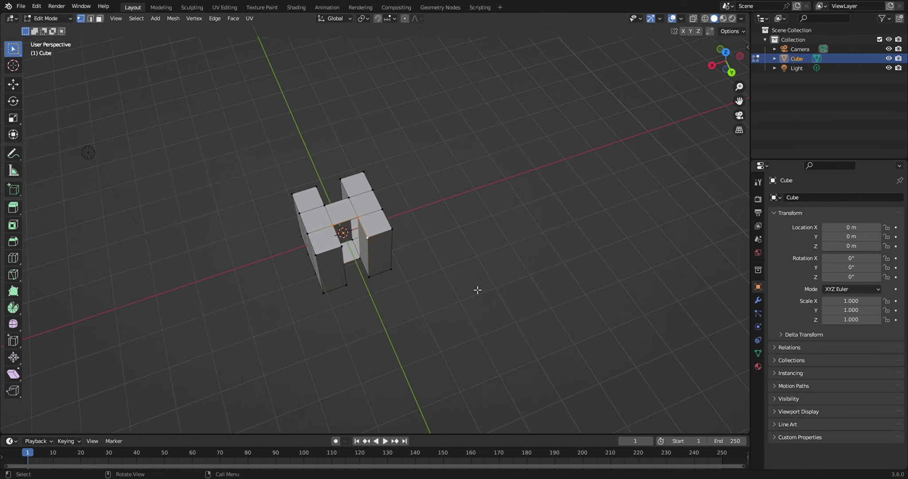
{"action": "left_click", "coordinate": [373, 243]}
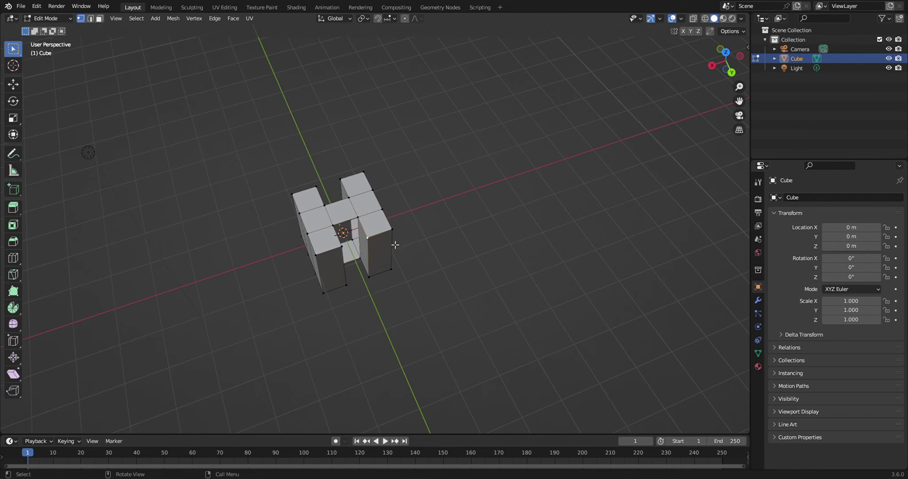
{"action": "left_click", "coordinate": [363, 219], "text": "alt"}
{"action": "mouse_move", "coordinate": [362, 219]}
{"action": "middle_mouse_down"}
{"action": "mouse_move", "coordinate": [478, 287]}
{"action": "mouse_move", "coordinate": [376, 267]}
{"action": "middle_mouse_up"}
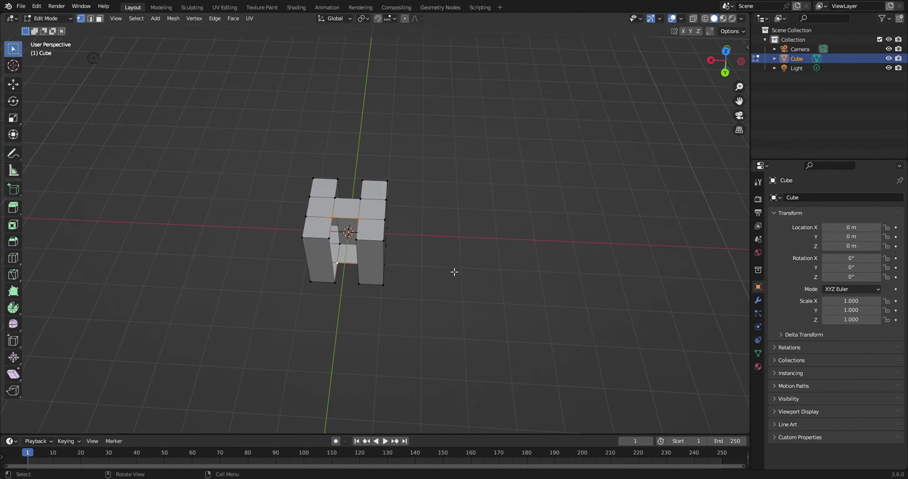
{"action": "left_click", "coordinate": [347, 239]}
{"action": "left_click", "coordinate": [331, 241]}
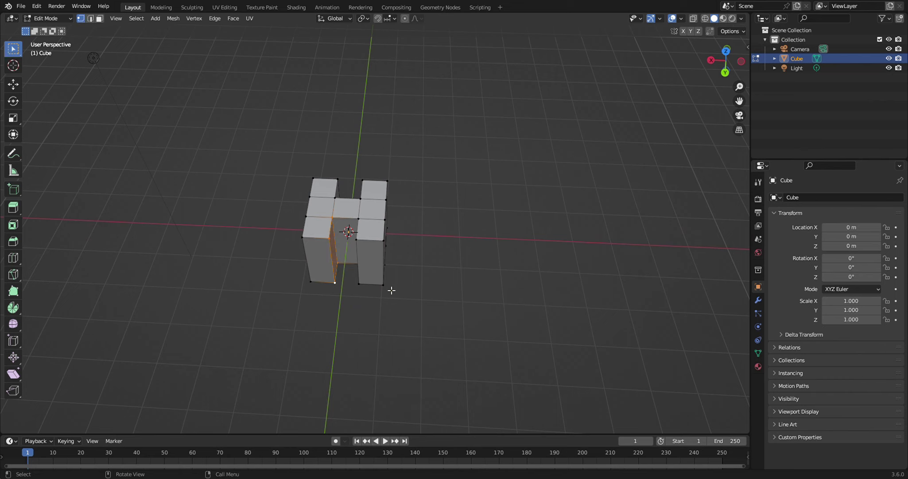
{"action": "scroll", "coordinate": [398, 297], "scroll_direction": "up", "scroll_amount": 1}
{"action": "scroll", "coordinate": [402, 296], "scroll_direction": "up", "scroll_amount": 3}
{"action": "mouse_move", "coordinate": [404, 296]}
{"action": "middle_mouse_down"}
{"action": "mouse_move", "coordinate": [567, 286]}
{"action": "mouse_move", "coordinate": [515, 286]}
{"action": "mouse_move", "coordinate": [515, 258]}
{"action": "mouse_move", "coordinate": [543, 243]}
{"action": "mouse_move", "coordinate": [523, 276]}
{"action": "mouse_move", "coordinate": [548, 300]}
{"action": "mouse_move", "coordinate": [562, 298]}
{"action": "mouse_move", "coordinate": [529, 278]}
{"action": "middle_mouse_up"}
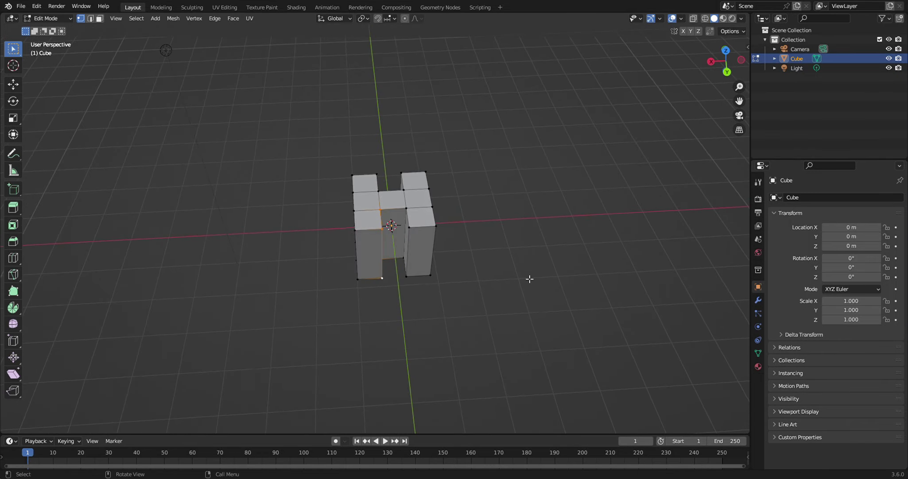
Return to Object Mode and raise the H block to Location Z 1 m
{"action": "key", "text": "Tab"}
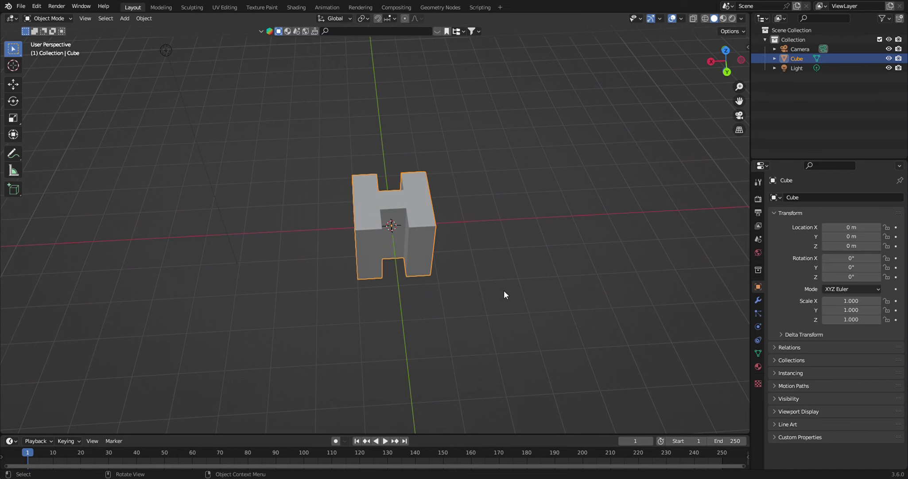
{"action": "middle_click_drag", "start_coordinate": [503, 290], "coordinate": [524, 284]}
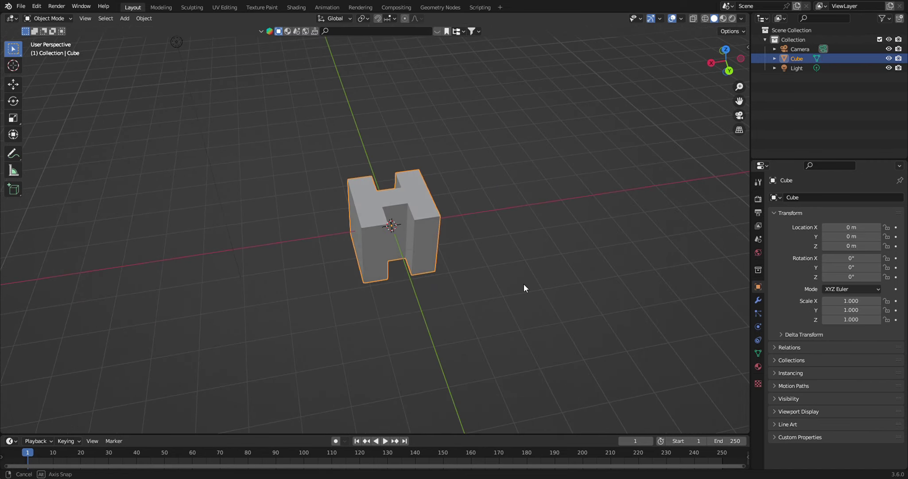
{"action": "left_click", "coordinate": [16, 87]}
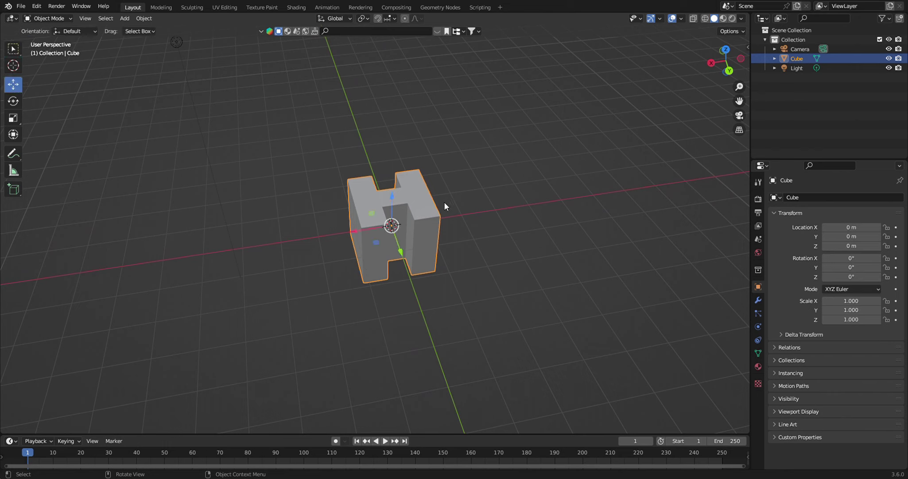
{"action": "mouse_move", "coordinate": [392, 195]}
{"action": "left_mouse_down"}
{"action": "mouse_move", "coordinate": [390, 158]}
{"action": "mouse_move", "coordinate": [381, 162]}
{"action": "left_mouse_up"}
{"action": "mouse_move", "coordinate": [584, 300]}
{"action": "middle_mouse_down"}
{"action": "mouse_move", "coordinate": [528, 291]}
{"action": "mouse_move", "coordinate": [532, 277]}
{"action": "mouse_move", "coordinate": [569, 288]}
{"action": "mouse_move", "coordinate": [580, 276]}
{"action": "middle_mouse_up"}
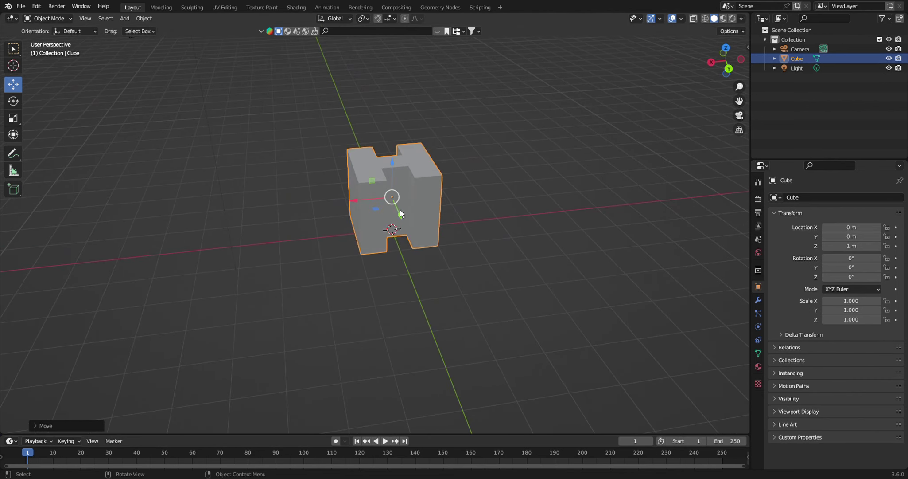
{"action": "middle_click_drag", "start_coordinate": [507, 218], "coordinate": [518, 214]}
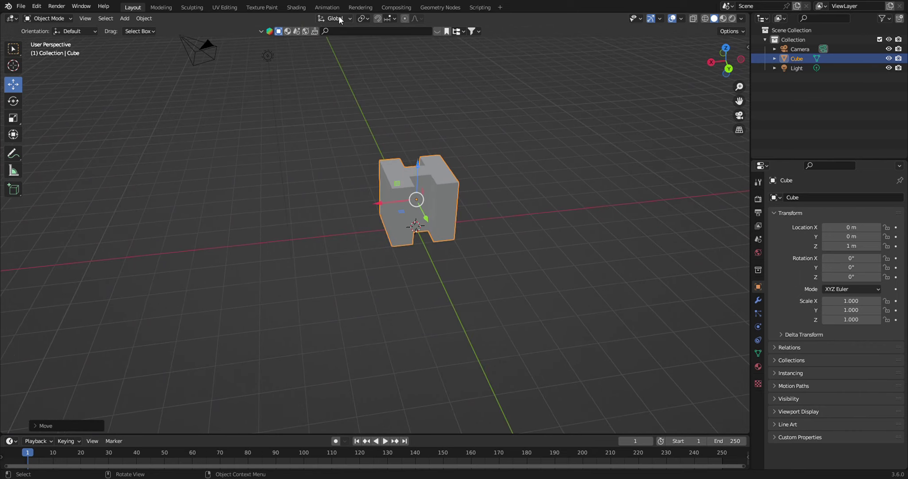
Set the Transform Pivot Point to 3D Cursor
{"action": "left_click", "coordinate": [366, 18]}
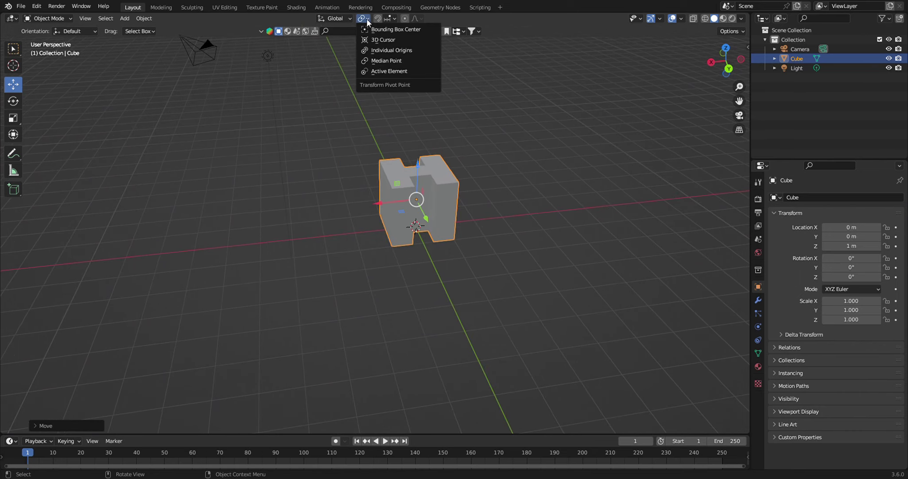
{"action": "left_click", "coordinate": [390, 40]}
{"action": "mouse_move", "coordinate": [540, 221]}
{"action": "middle_mouse_down"}
{"action": "mouse_move", "coordinate": [515, 210]}
{"action": "mouse_move", "coordinate": [541, 204]}
{"action": "middle_mouse_up"}
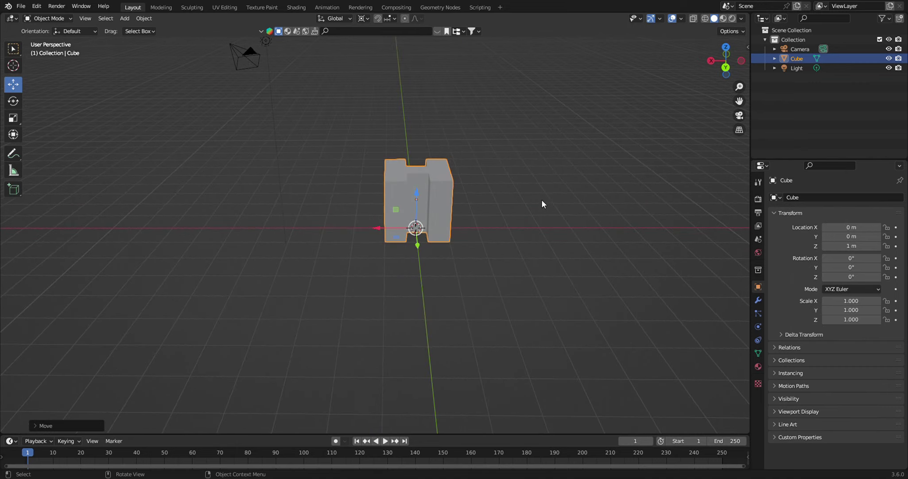
Scale the block to 0.36 in X and Y and stretch Z to 3.162
{"action": "left_click", "coordinate": [13, 118]}
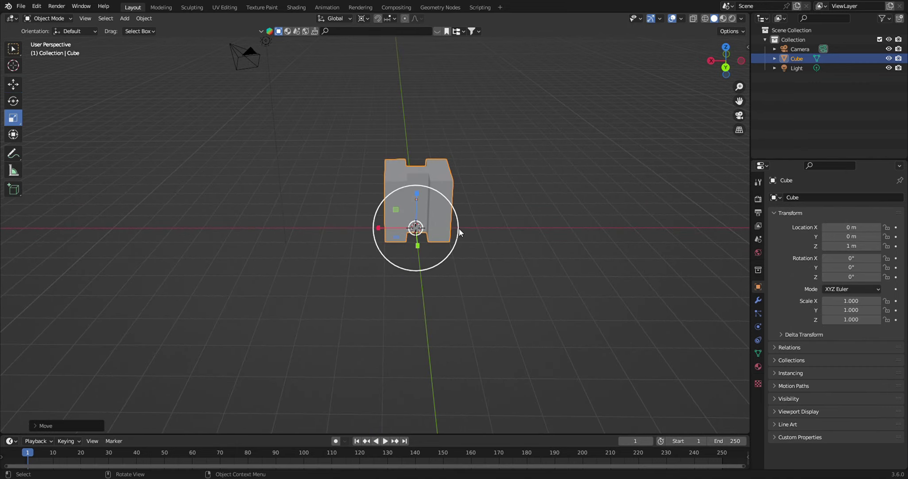
{"action": "left_click_drag", "start_coordinate": [460, 232], "coordinate": [430, 230]}
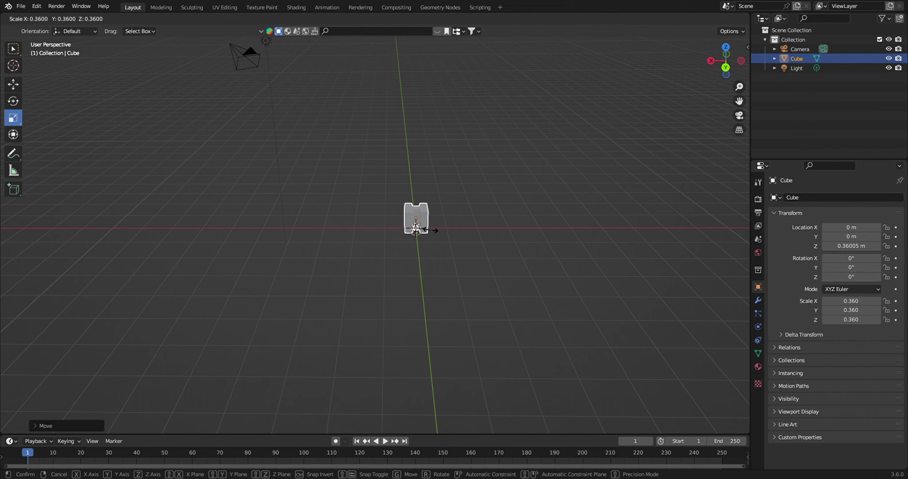
{"action": "mouse_move", "coordinate": [420, 196]}
{"action": "left_mouse_down"}
{"action": "mouse_move", "coordinate": [415, 104]}
{"action": "mouse_move", "coordinate": [505, 317]}
{"action": "mouse_move", "coordinate": [517, 284]}
{"action": "left_mouse_up"}
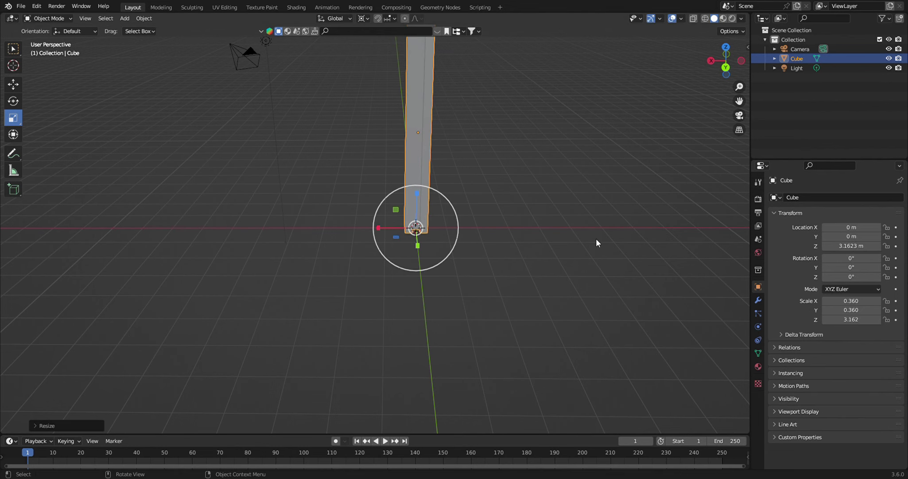
{"action": "middle_click_drag", "start_coordinate": [596, 239], "coordinate": [537, 330]}
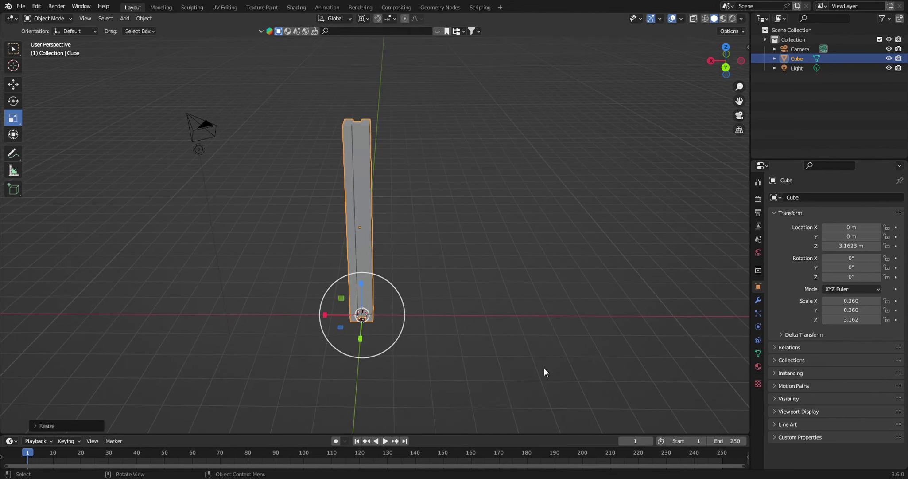
{"action": "mouse_move", "coordinate": [544, 368]}
{"action": "middle_mouse_down"}
{"action": "mouse_move", "coordinate": [487, 367]}
{"action": "mouse_move", "coordinate": [521, 350]}
{"action": "mouse_move", "coordinate": [482, 349]}
{"action": "mouse_move", "coordinate": [418, 319]}
{"action": "mouse_move", "coordinate": [478, 348]}
{"action": "mouse_move", "coordinate": [517, 348]}
{"action": "mouse_move", "coordinate": [538, 335]}
{"action": "middle_mouse_up"}
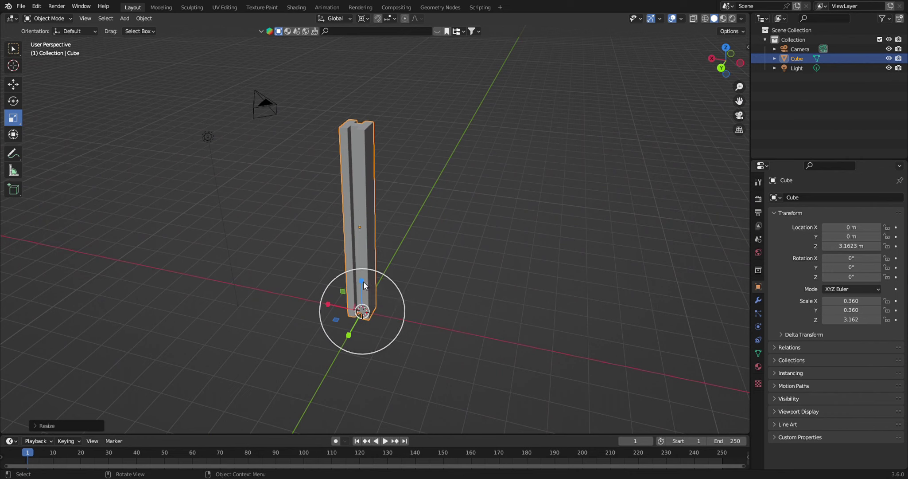
Turn on Material Preview shading and set the pillar's base colour to orange
{"action": "left_click", "coordinate": [758, 366]}
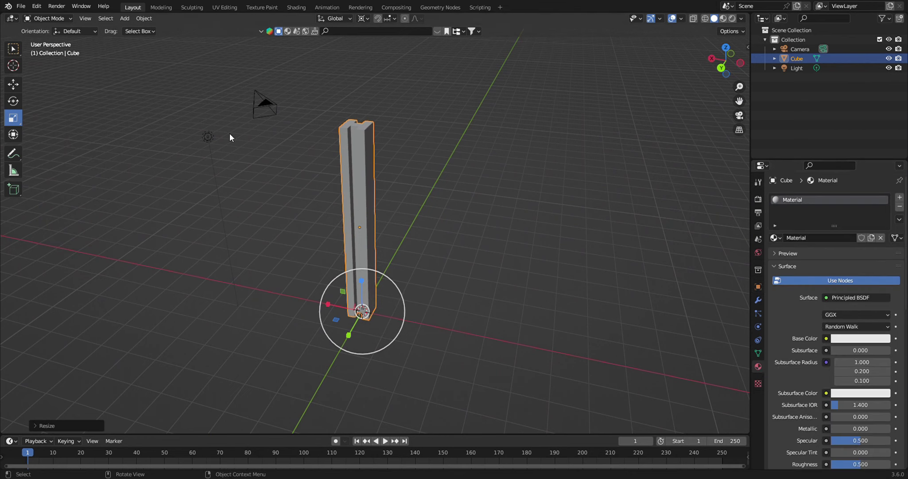
{"action": "left_click", "coordinate": [724, 19]}
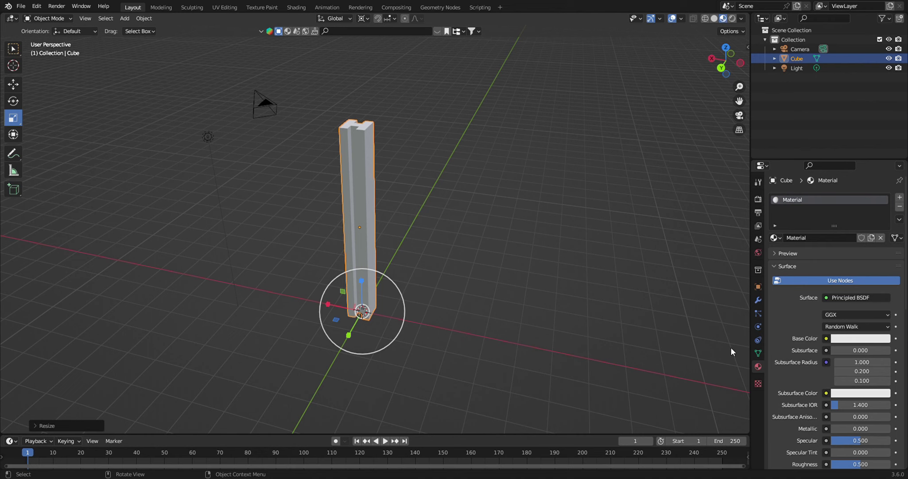
{"action": "left_click", "coordinate": [869, 339]}
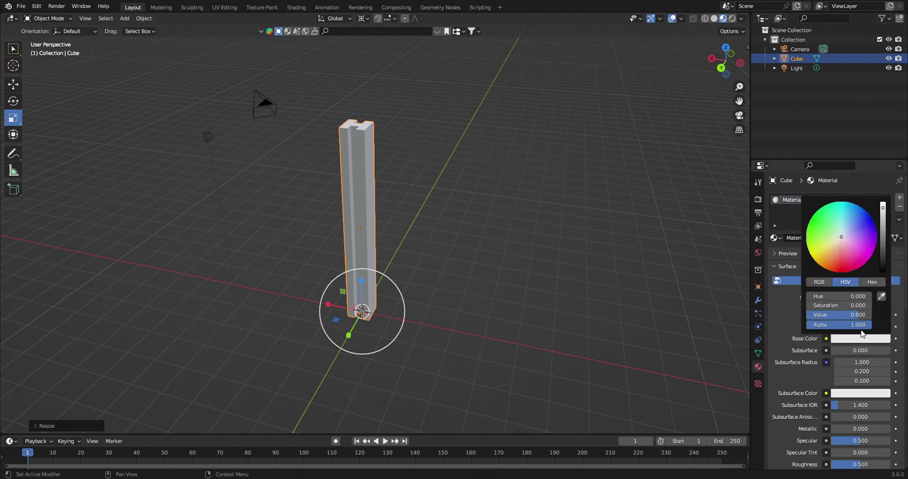
{"action": "left_click_drag", "start_coordinate": [839, 246], "coordinate": [835, 257]}
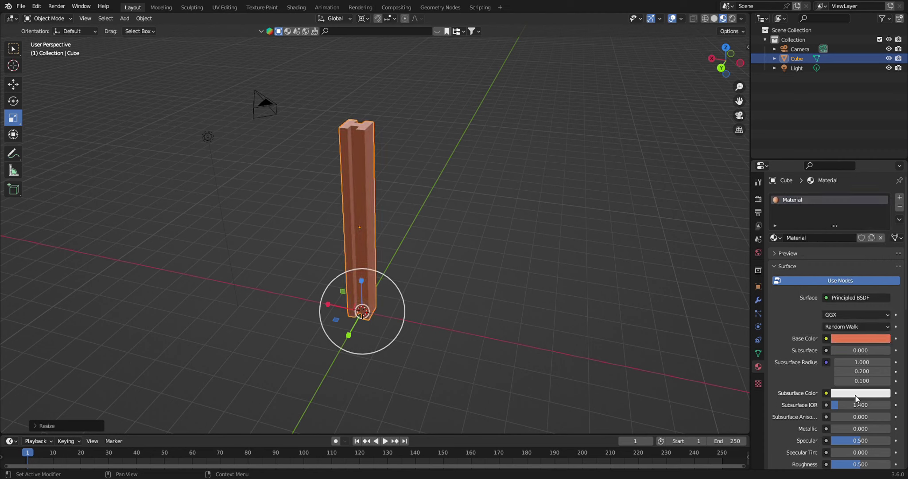
Set the material's Metallic to 1.000 and Roughness to 0.177
{"action": "scroll", "coordinate": [857, 401], "scroll_direction": "down", "scroll_amount": 2}
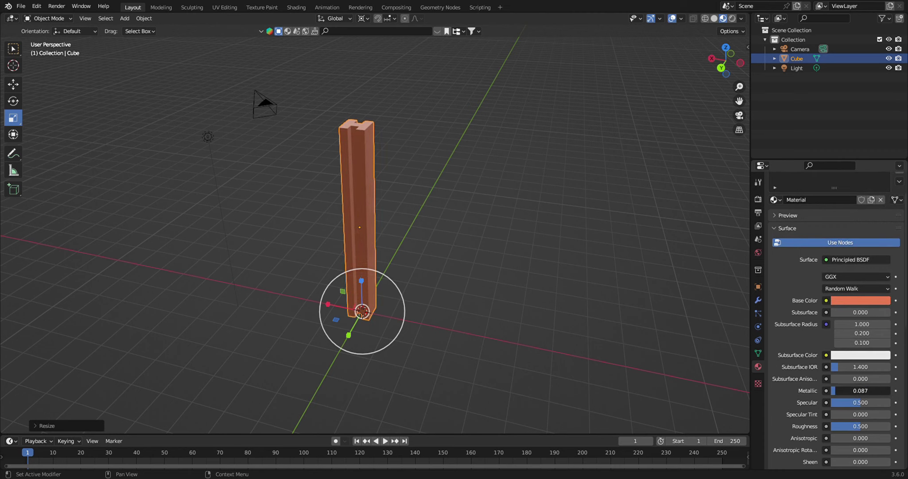
{"action": "left_click_drag", "start_coordinate": [844, 391], "coordinate": [889, 390]}
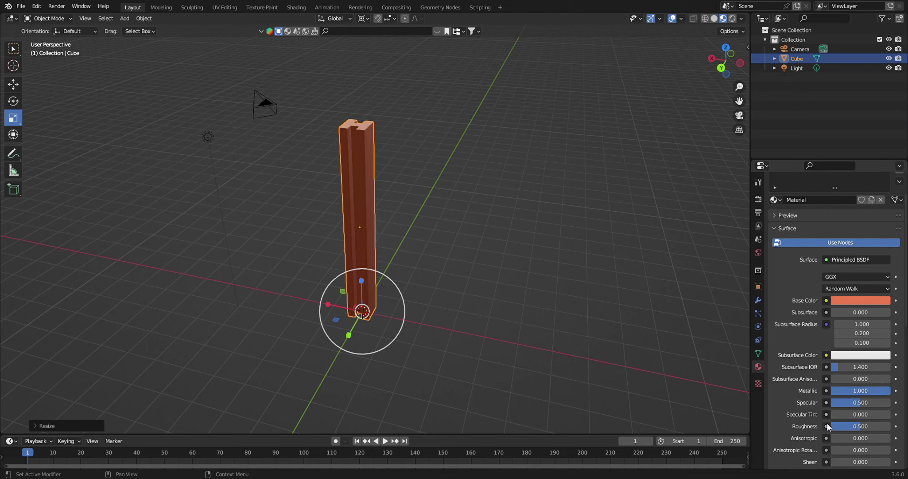
{"action": "left_click_drag", "start_coordinate": [833, 426], "coordinate": [850, 426]}
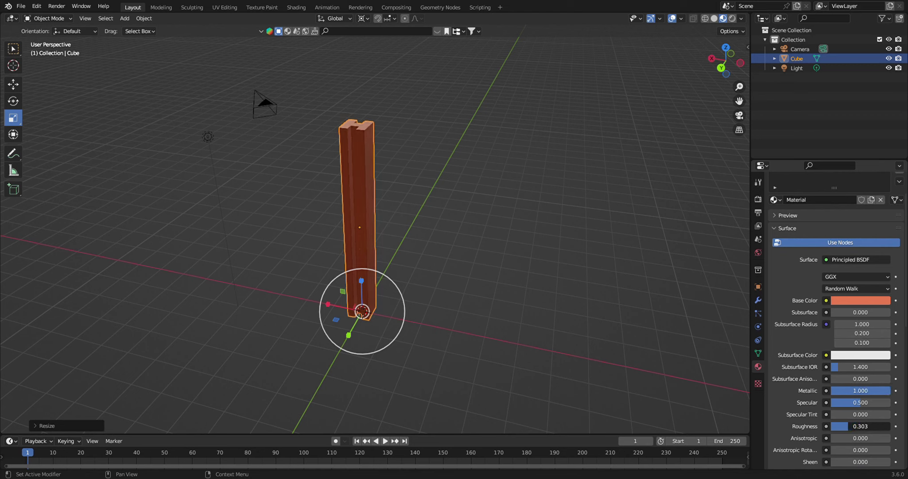
{"action": "left_click_drag", "start_coordinate": [844, 426], "coordinate": [841, 426]}
{"action": "mouse_move", "coordinate": [430, 215]}
{"action": "middle_mouse_down"}
{"action": "mouse_move", "coordinate": [379, 196]}
{"action": "mouse_move", "coordinate": [494, 258]}
{"action": "mouse_move", "coordinate": [594, 281]}
{"action": "mouse_move", "coordinate": [537, 273]}
{"action": "middle_mouse_up"}
{"action": "key", "text": "KP_8"}
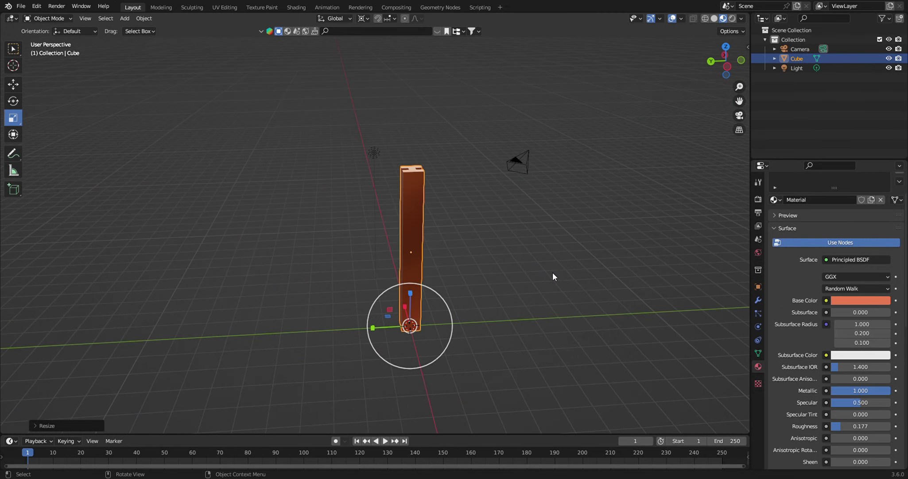
With Select Box active, enter Edit Mode, select all pillar geometry and choose Spin
{"action": "left_click", "coordinate": [17, 50]}
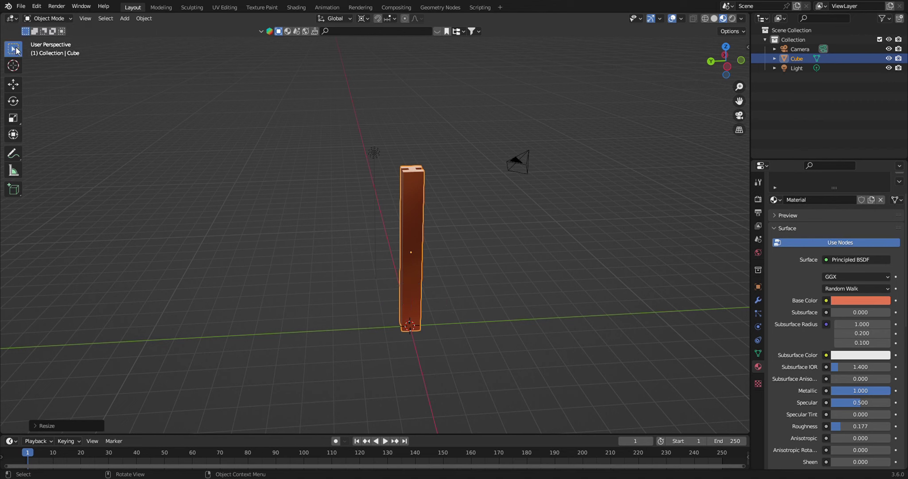
{"action": "mouse_move", "coordinate": [563, 204]}
{"action": "middle_mouse_down"}
{"action": "mouse_move", "coordinate": [537, 182]}
{"action": "mouse_move", "coordinate": [557, 202]}
{"action": "middle_mouse_up"}
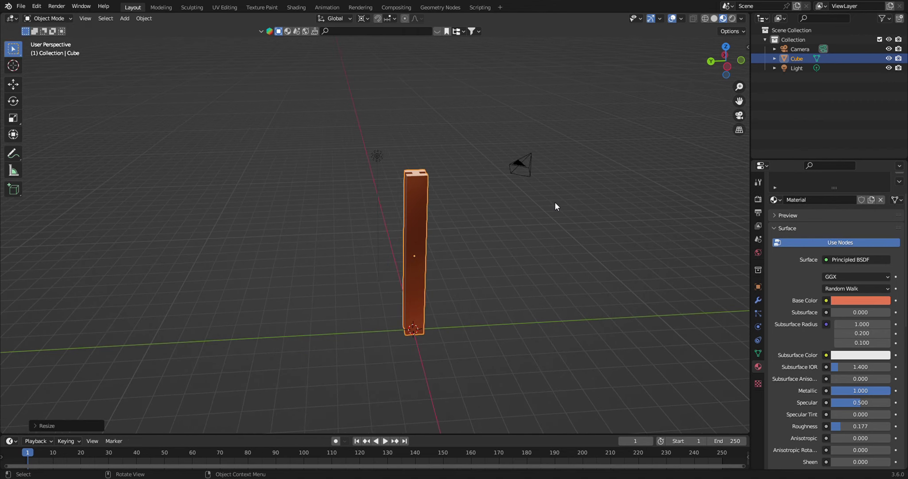
{"action": "key", "text": "Tab"}
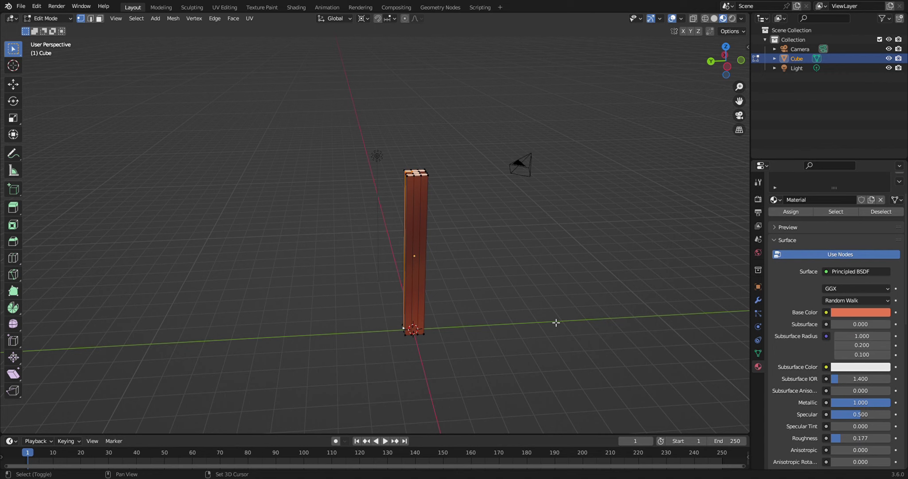
{"action": "middle_click_drag", "start_coordinate": [548, 324], "coordinate": [515, 308]}
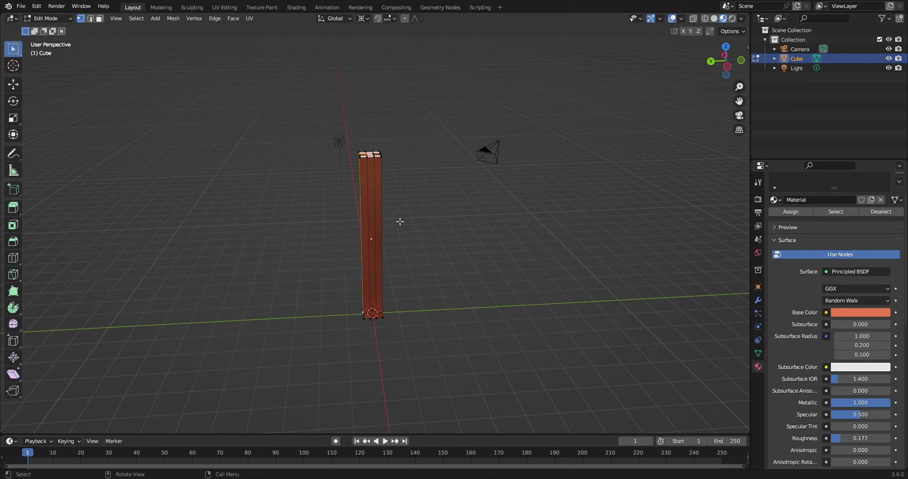
{"action": "key", "text": "a"}
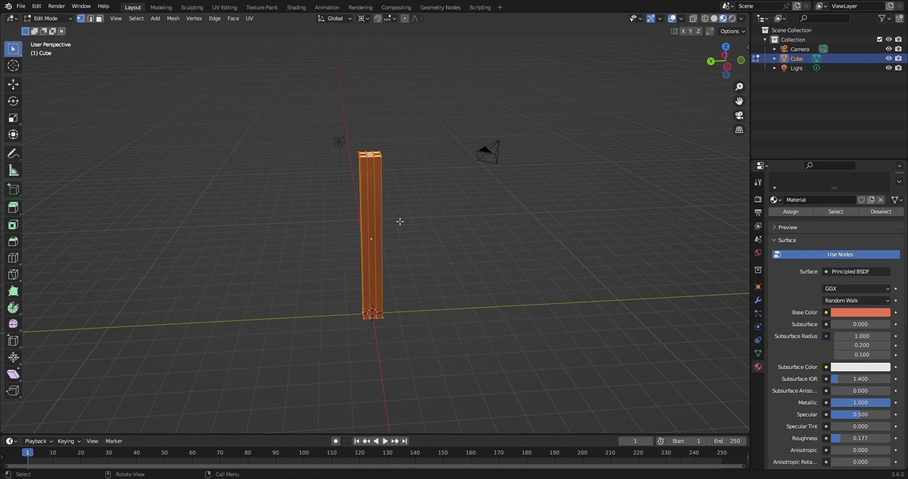
{"action": "left_click", "coordinate": [12, 311]}
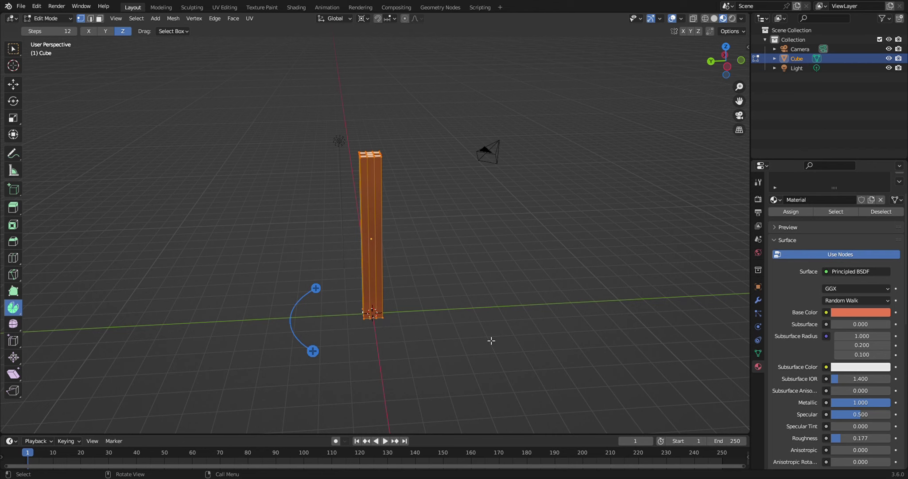
Try a spin on the pillar's mesh near its base, then undo it
{"action": "mouse_move", "coordinate": [492, 340]}
{"action": "middle_mouse_down"}
{"action": "mouse_move", "coordinate": [517, 338]}
{"action": "mouse_move", "coordinate": [422, 324]}
{"action": "middle_mouse_up"}
{"action": "scroll", "coordinate": [423, 326], "scroll_direction": "up", "scroll_amount": 3}
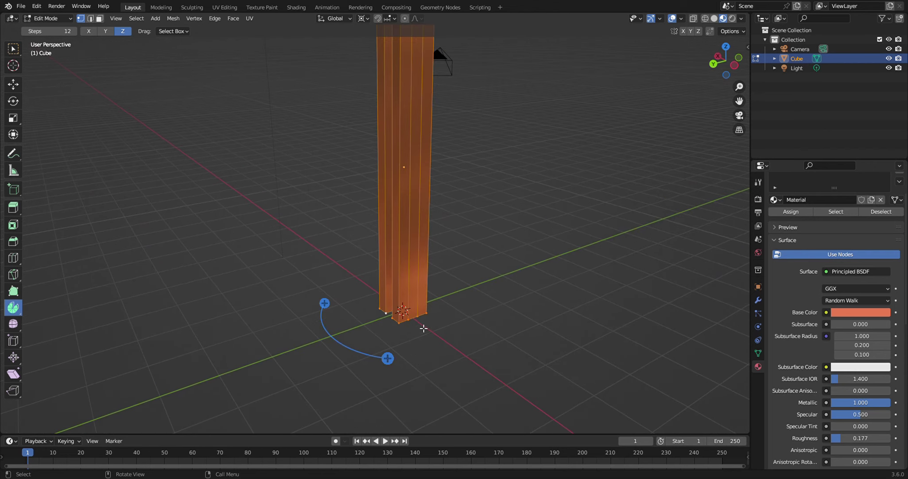
{"action": "mouse_move", "coordinate": [392, 355]}
{"action": "left_mouse_down"}
{"action": "mouse_move", "coordinate": [441, 357]}
{"action": "mouse_move", "coordinate": [516, 263]}
{"action": "left_mouse_up"}
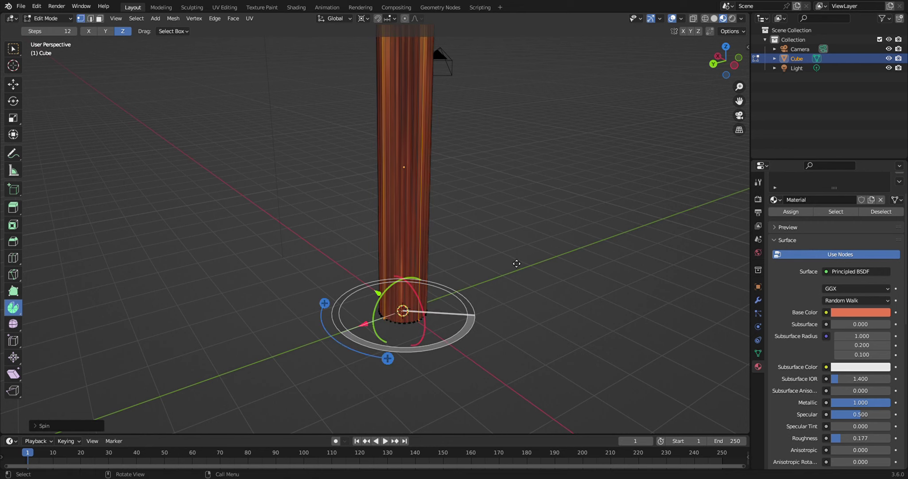
{"action": "key", "text": "ctrl+z"}
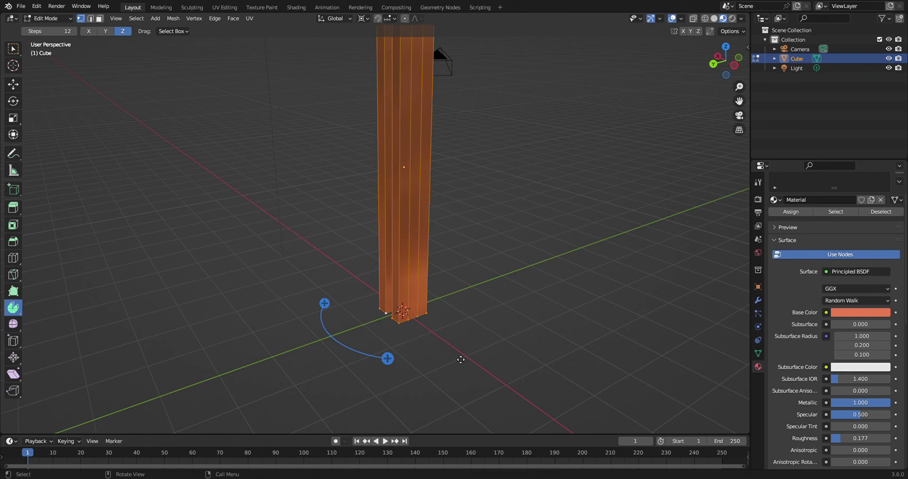
View the column straight along the Y axis in orthographic projection
{"action": "middle_click_drag", "start_coordinate": [461, 359], "coordinate": [542, 345]}
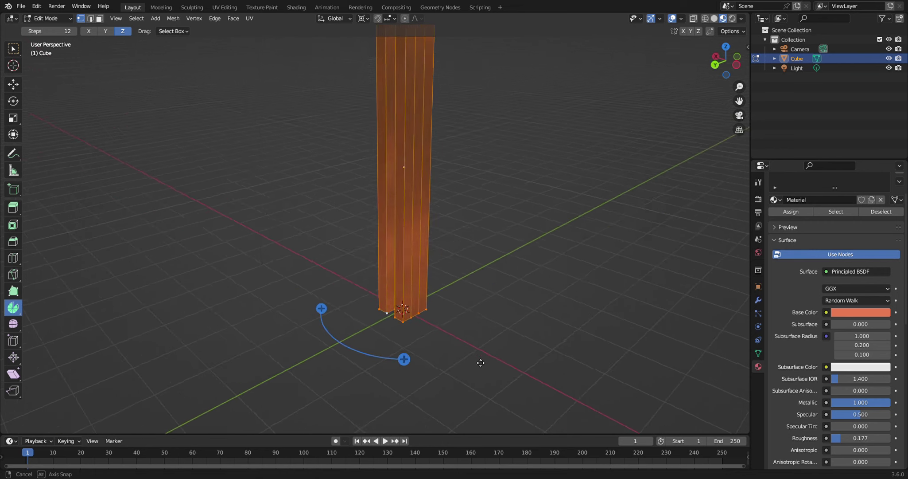
{"action": "left_click", "coordinate": [727, 62]}
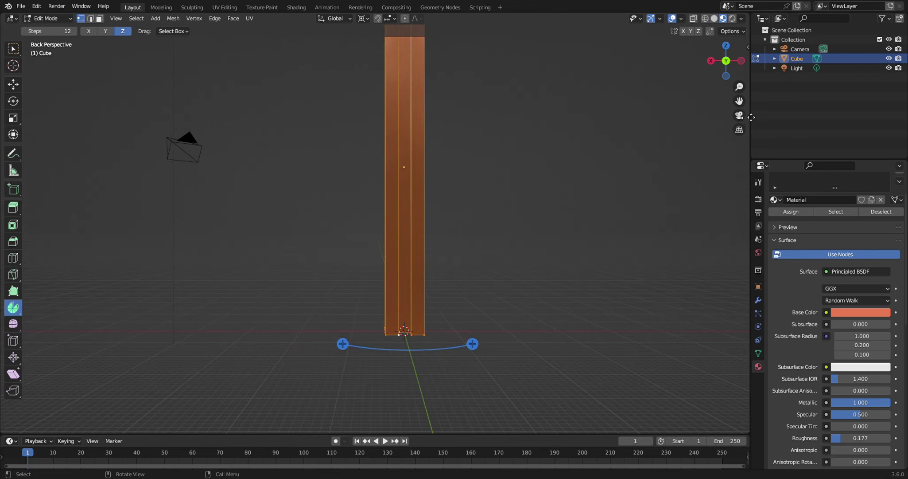
{"action": "left_click", "coordinate": [739, 130]}
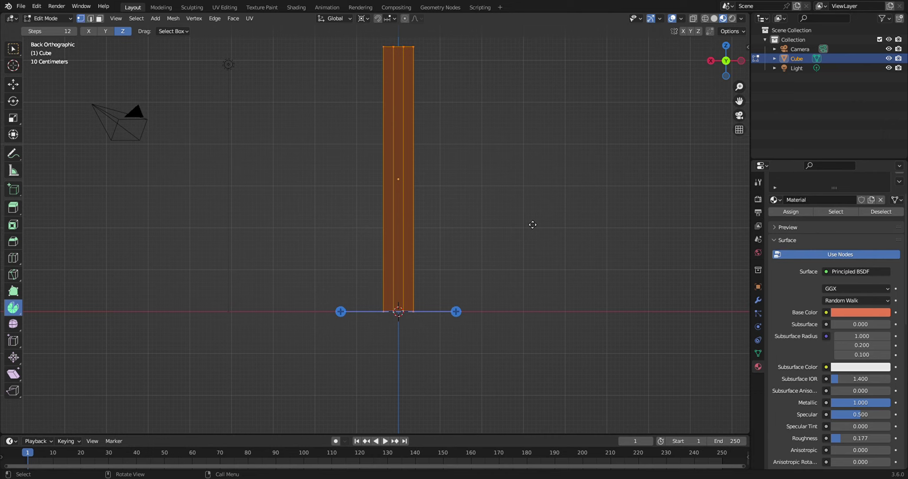
Place the 3D cursor beside the column's top, then return to Select Box
{"action": "left_click", "coordinate": [14, 70]}
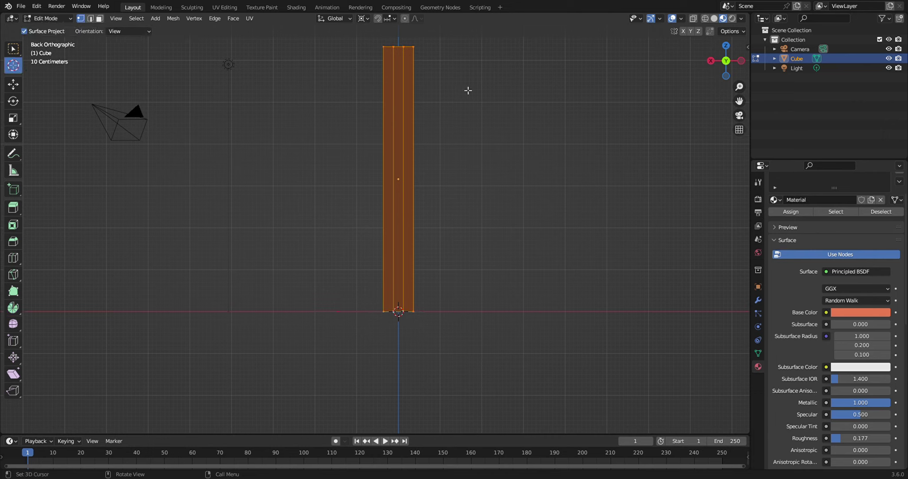
{"action": "scroll", "coordinate": [540, 81], "scroll_direction": "down", "scroll_amount": 1}
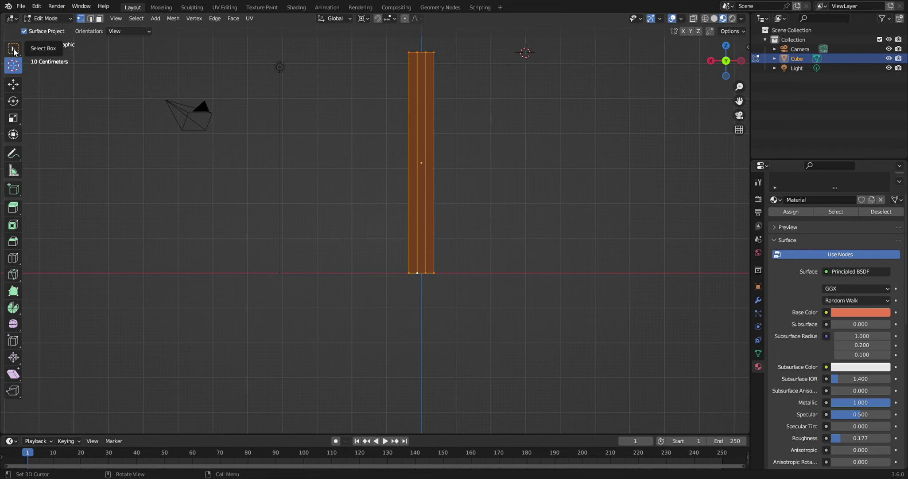
{"action": "left_click", "coordinate": [13, 49]}
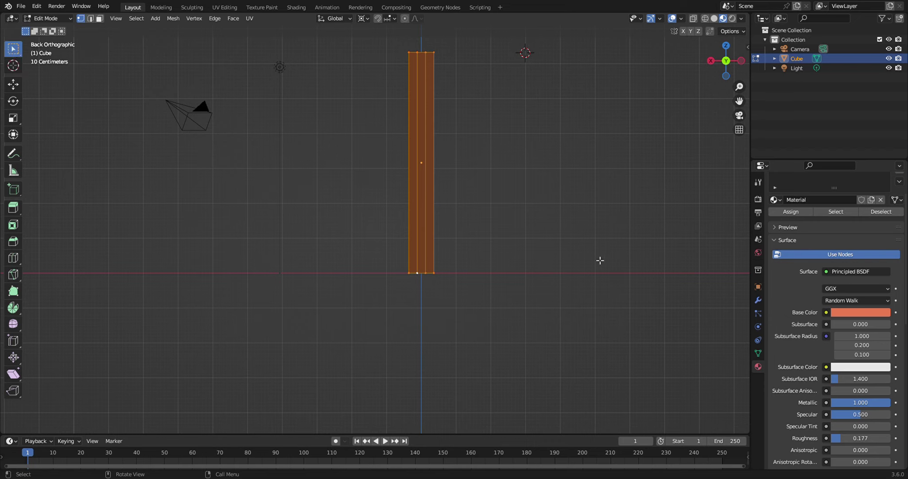
{"action": "mouse_move", "coordinate": [600, 260]}
{"action": "middle_mouse_down"}
{"action": "mouse_move", "coordinate": [450, 284]}
{"action": "mouse_move", "coordinate": [514, 259]}
{"action": "middle_mouse_up"}
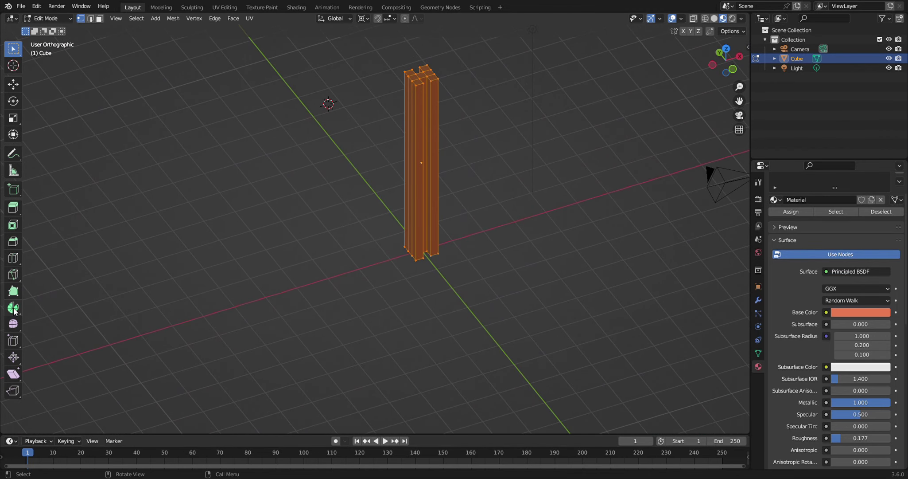
Spin the column around the 3D cursor into a ring of 12 copies through 325°
{"action": "left_click", "coordinate": [14, 309]}
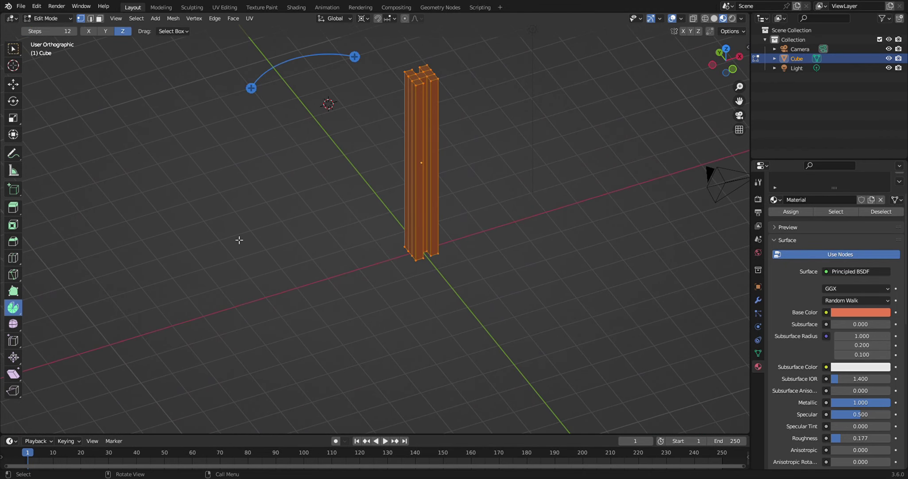
{"action": "middle_click_drag", "start_coordinate": [239, 239], "coordinate": [343, 235]}
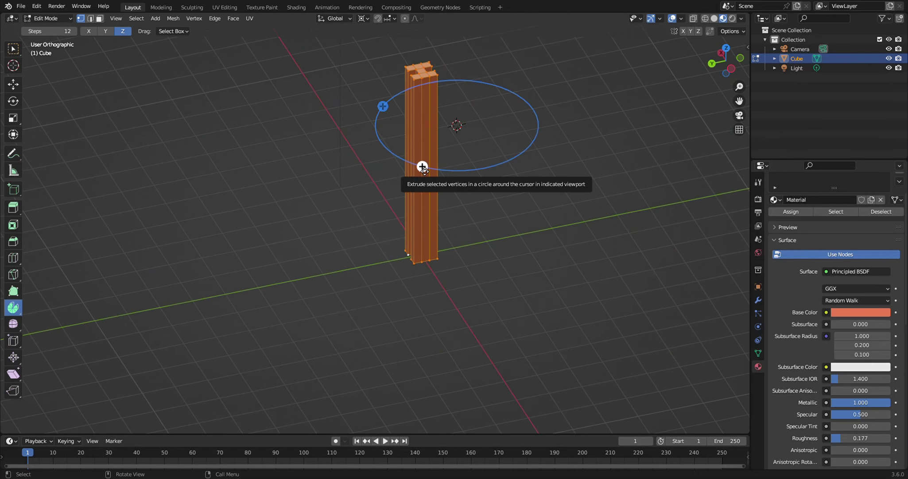
{"action": "left_click_drag", "start_coordinate": [423, 167], "coordinate": [466, 89]}
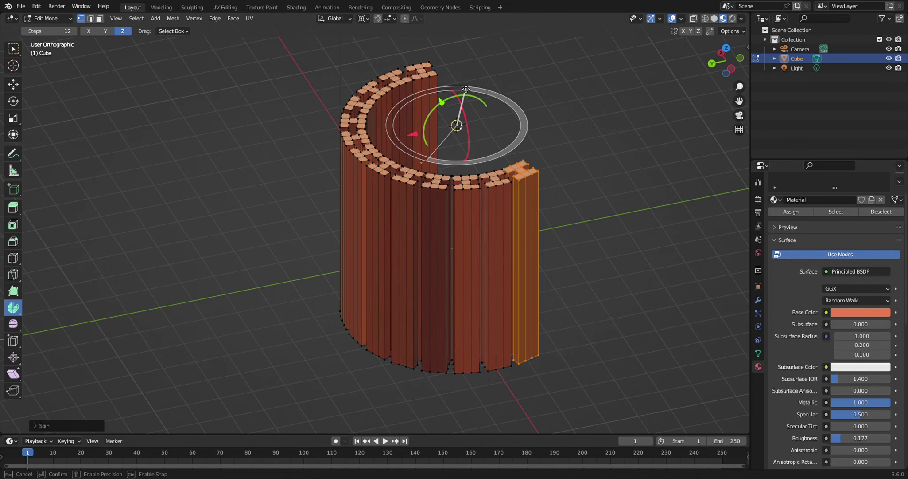
{"action": "left_click_drag", "start_coordinate": [466, 89], "coordinate": [550, 171]}
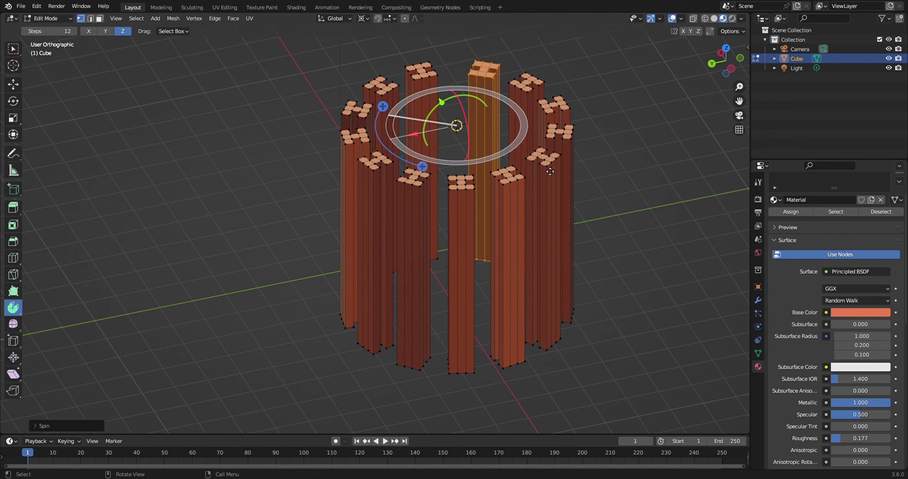
View the ring from Top view and expand the Spin operator settings
{"action": "left_click", "coordinate": [727, 48]}
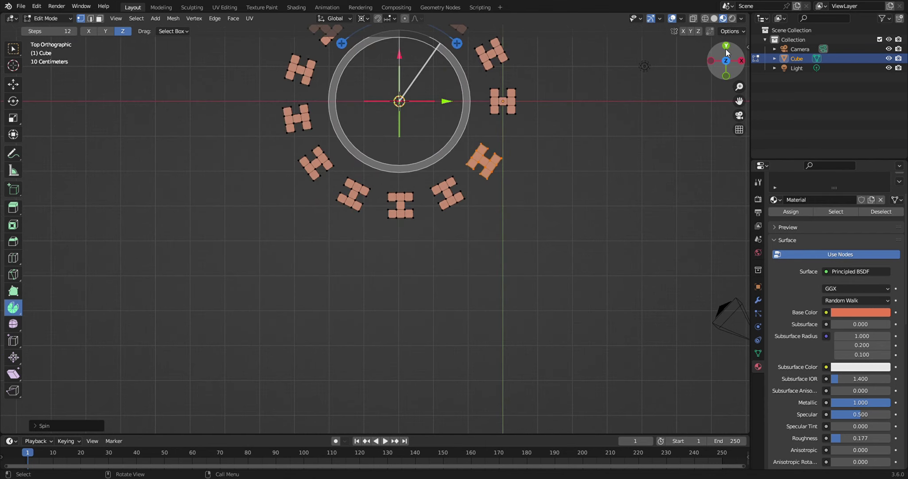
{"action": "middle_click_drag", "start_coordinate": [556, 130], "coordinate": [523, 201], "text": "shift"}
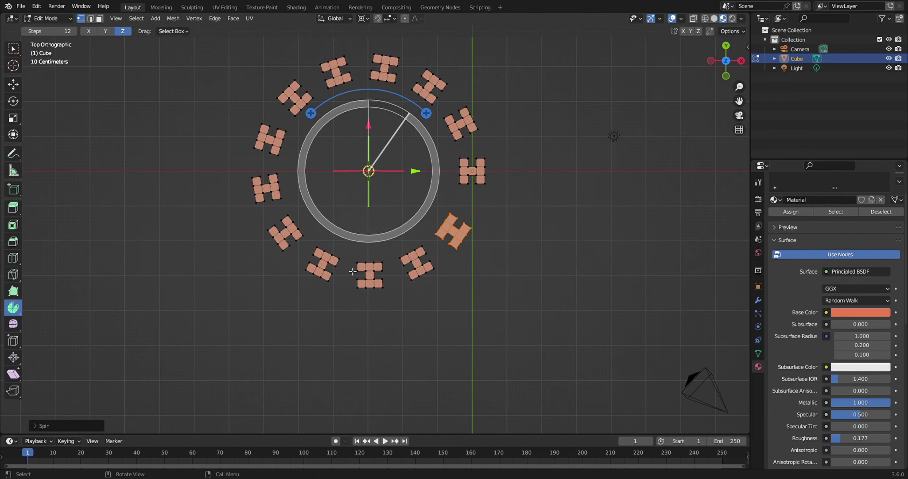
{"action": "left_click", "coordinate": [63, 426]}
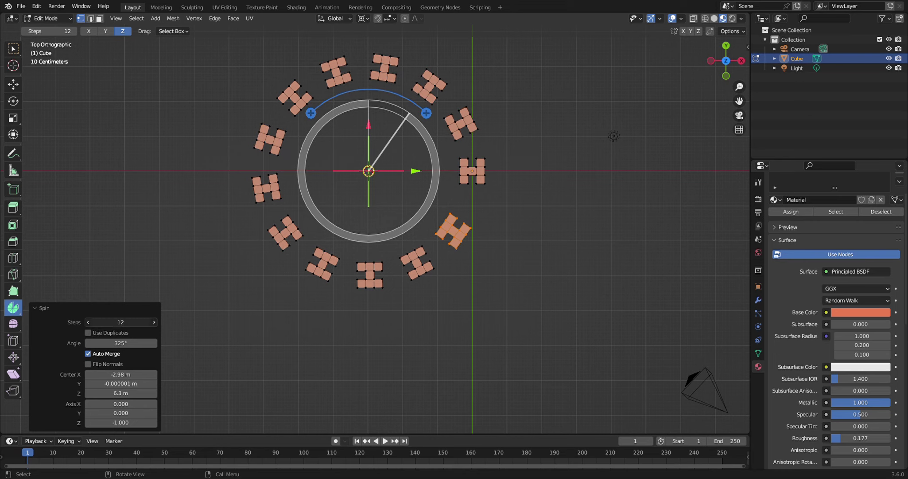
Set the spin to 11 steps and try angles of 180°, then 360°
{"action": "mouse_move", "coordinate": [121, 321]}
{"action": "left_mouse_down"}
{"action": "mouse_move", "coordinate": [150, 321]}
{"action": "mouse_move", "coordinate": [124, 321]}
{"action": "left_mouse_up"}
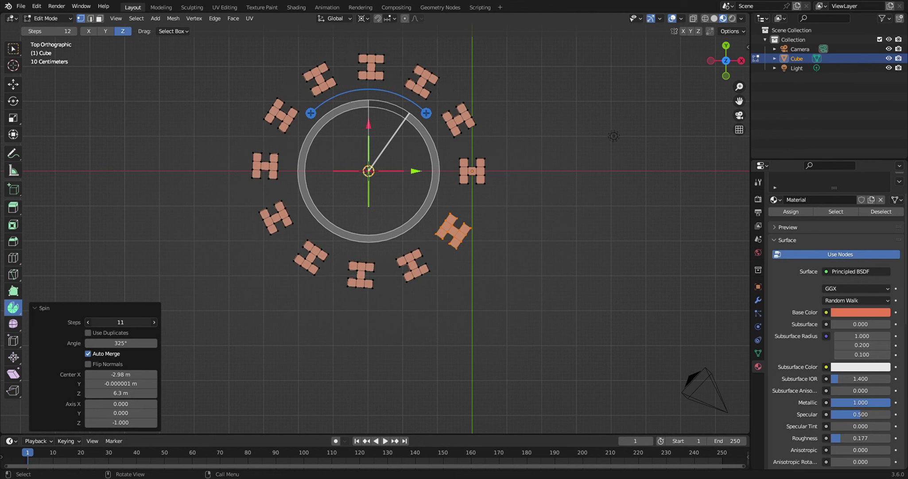
{"action": "left_click_drag", "start_coordinate": [124, 322], "coordinate": [120, 322]}
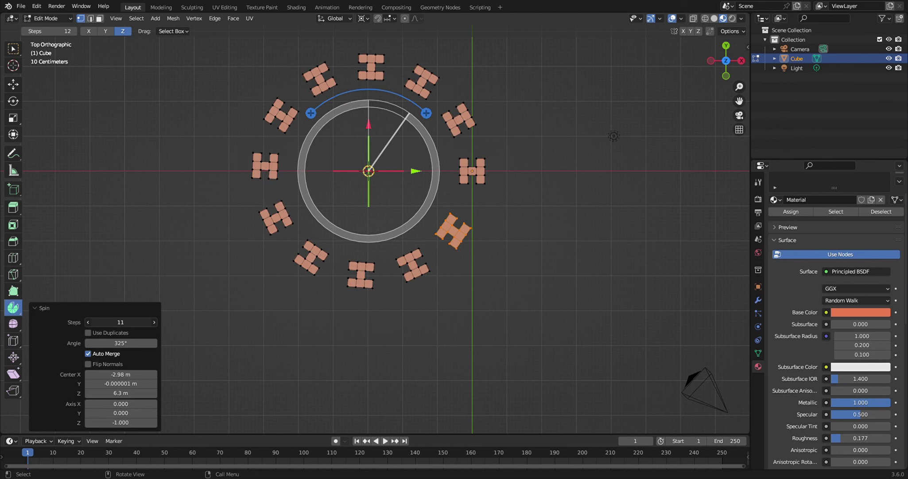
{"action": "left_click", "coordinate": [112, 343]}
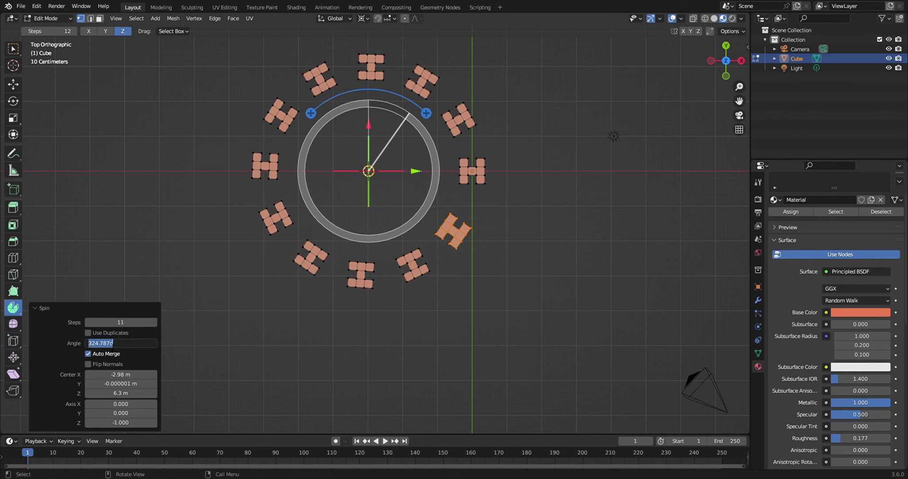
{"action": "type", "text": "180"}
{"action": "key", "text": "Return"}
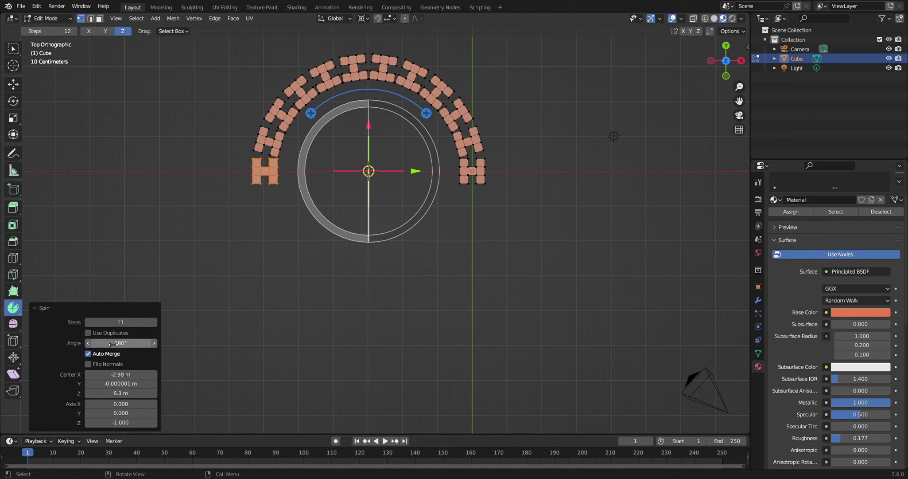
{"action": "left_click", "coordinate": [113, 343]}
{"action": "type", "text": "360"}
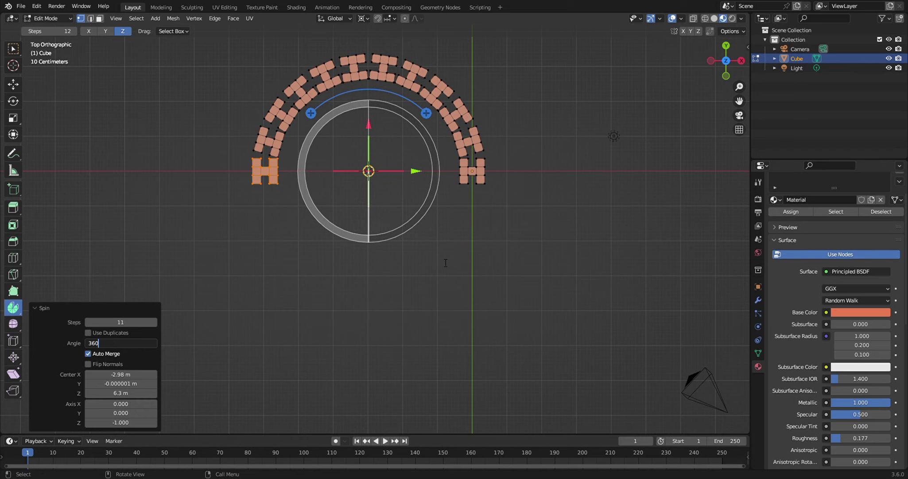
{"action": "key", "text": "Return"}
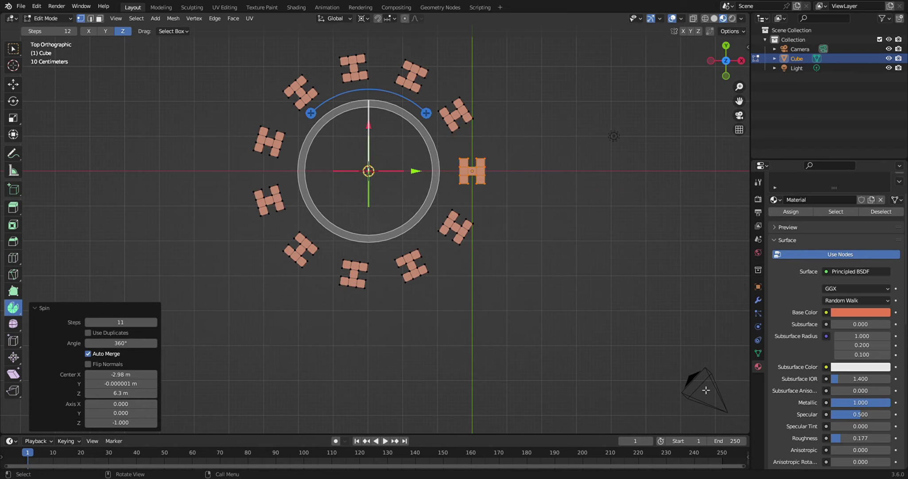
Orbit to inspect the spun columns, then undo the spin to leave one column
{"action": "middle_click_drag", "start_coordinate": [705, 389], "coordinate": [667, 323]}
{"action": "mouse_move", "coordinate": [526, 262]}
{"action": "middle_mouse_down"}
{"action": "mouse_move", "coordinate": [524, 274]}
{"action": "mouse_move", "coordinate": [559, 250]}
{"action": "mouse_move", "coordinate": [539, 246]}
{"action": "mouse_move", "coordinate": [574, 251]}
{"action": "mouse_move", "coordinate": [509, 268]}
{"action": "middle_mouse_up"}
{"action": "key", "text": "ctrl+z"}
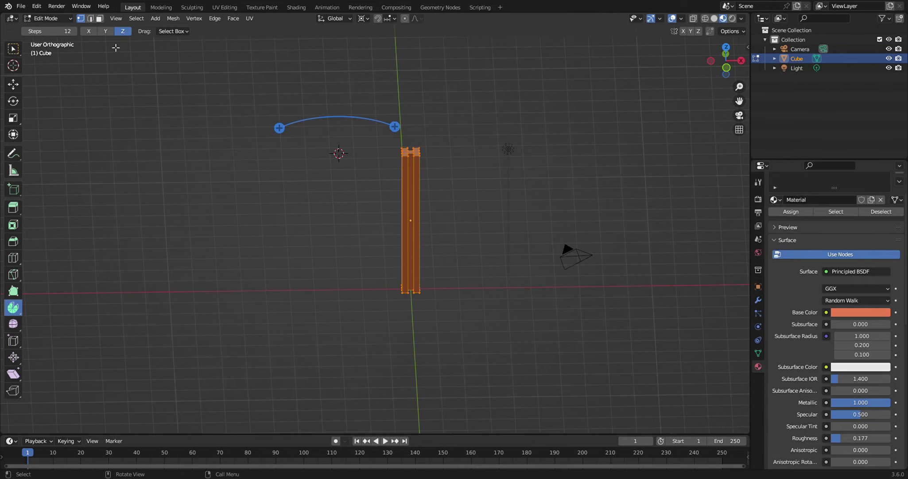
Try a Y-axis spin of the column into a fan, then undo it
{"action": "left_click", "coordinate": [106, 33]}
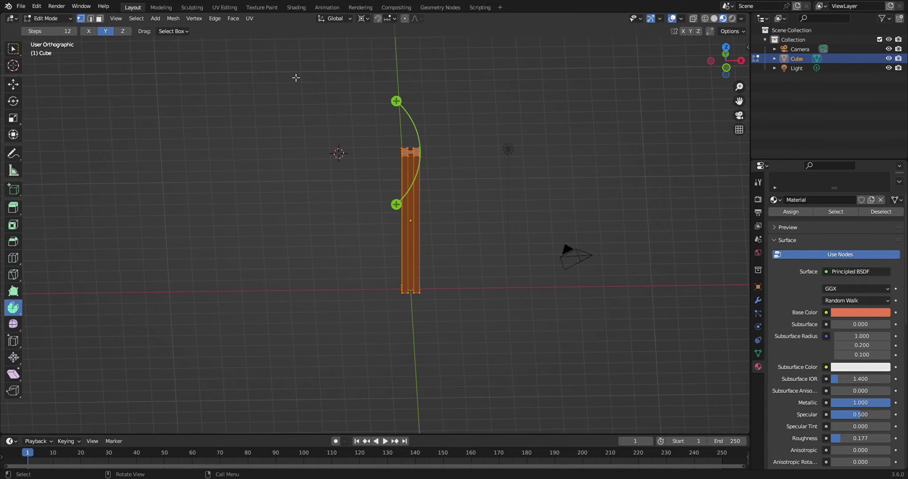
{"action": "middle_click_drag", "start_coordinate": [543, 252], "coordinate": [509, 53]}
{"action": "mouse_move", "coordinate": [424, 87]}
{"action": "left_mouse_down"}
{"action": "mouse_move", "coordinate": [496, 167]}
{"action": "mouse_move", "coordinate": [430, 125]}
{"action": "left_mouse_up"}
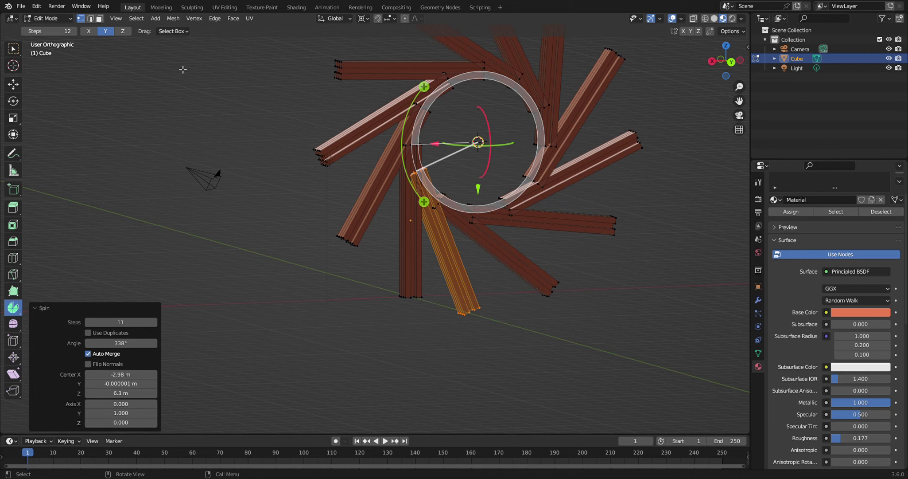
{"action": "key", "text": "ctrl+z"}
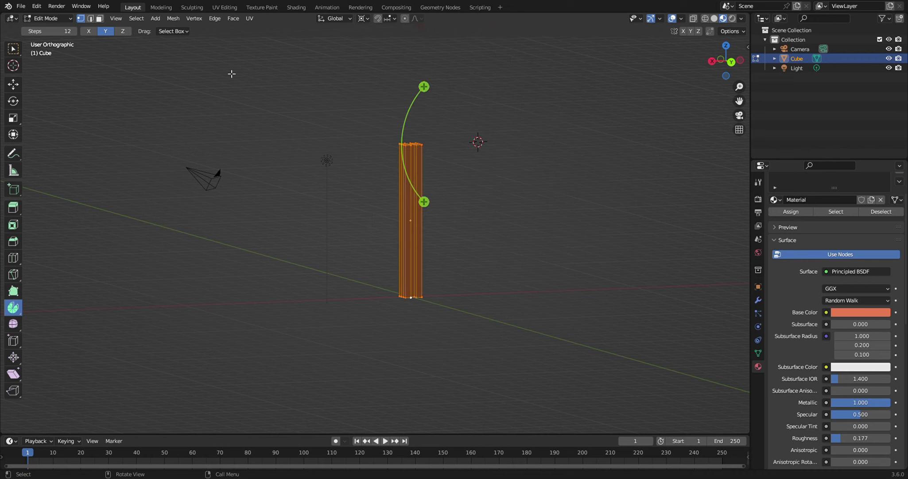
Spin the column around the X axis into a fan of copies at about -328°
{"action": "left_click", "coordinate": [89, 31]}
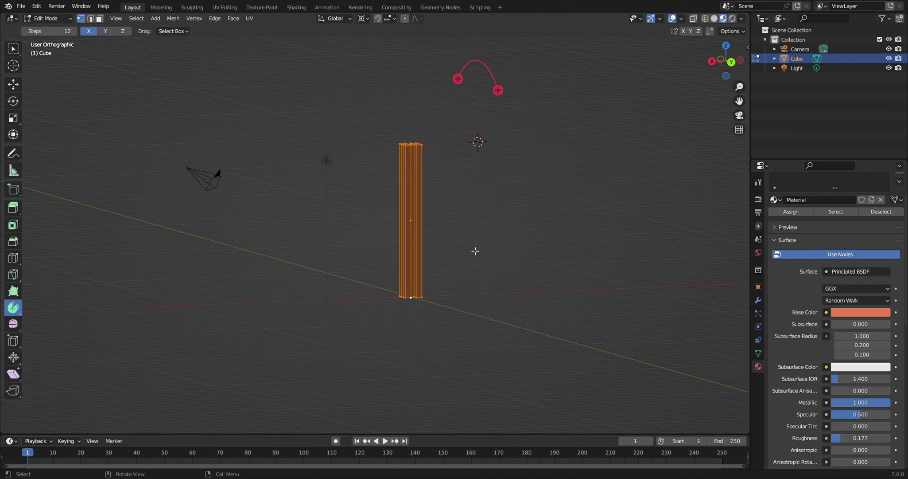
{"action": "mouse_move", "coordinate": [476, 251]}
{"action": "middle_mouse_down"}
{"action": "mouse_move", "coordinate": [514, 263]}
{"action": "mouse_move", "coordinate": [454, 261]}
{"action": "middle_mouse_up"}
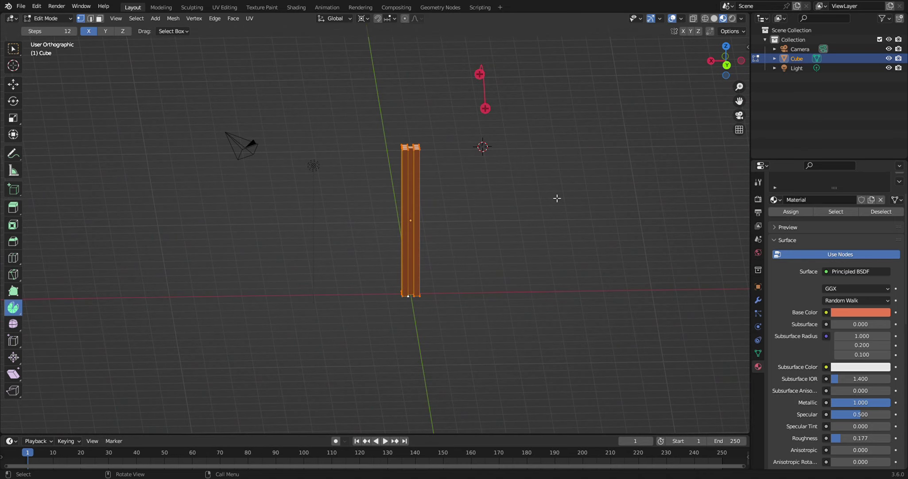
{"action": "middle_click_drag", "start_coordinate": [557, 198], "coordinate": [495, 198]}
{"action": "mouse_move", "coordinate": [500, 93]}
{"action": "left_mouse_down"}
{"action": "mouse_move", "coordinate": [521, 164]}
{"action": "mouse_move", "coordinate": [400, 168]}
{"action": "left_mouse_up"}
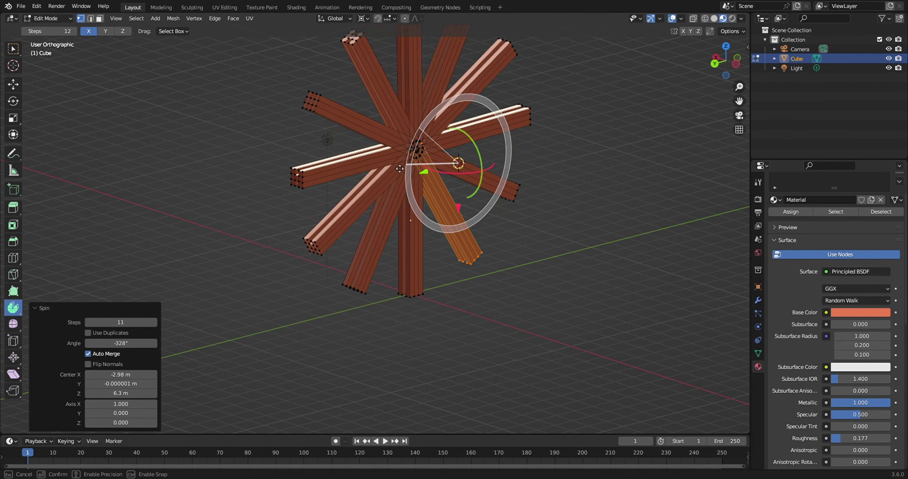
Set the X-axis spin to a full 360° angle with 12 evenly spaced steps
{"action": "middle_click_drag", "start_coordinate": [456, 324], "coordinate": [548, 324]}
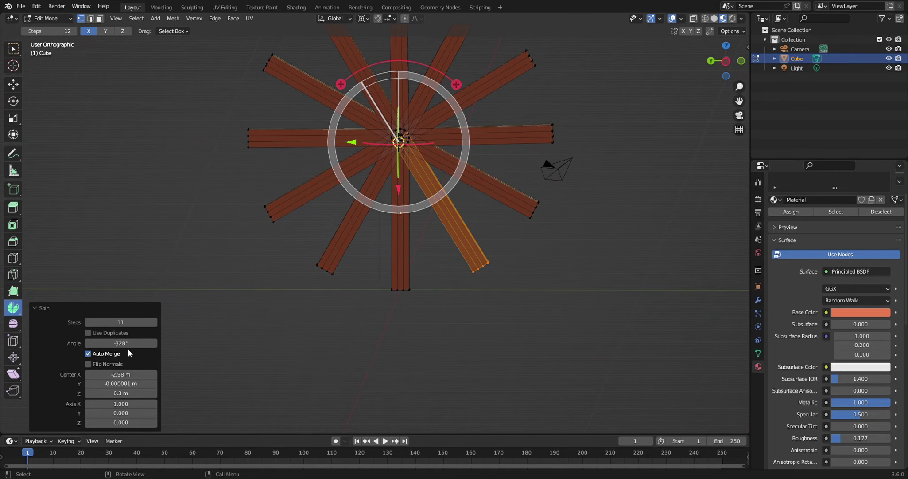
{"action": "middle_click_drag", "start_coordinate": [387, 328], "coordinate": [412, 314]}
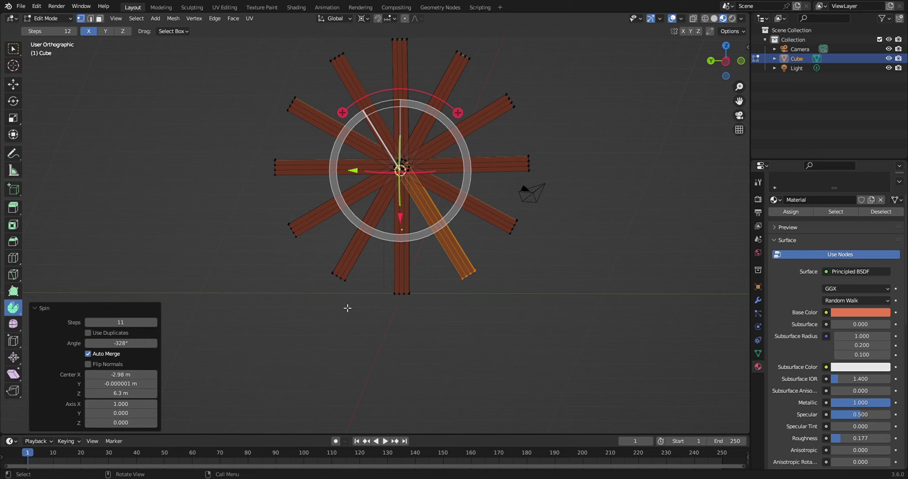
{"action": "left_click", "coordinate": [110, 345]}
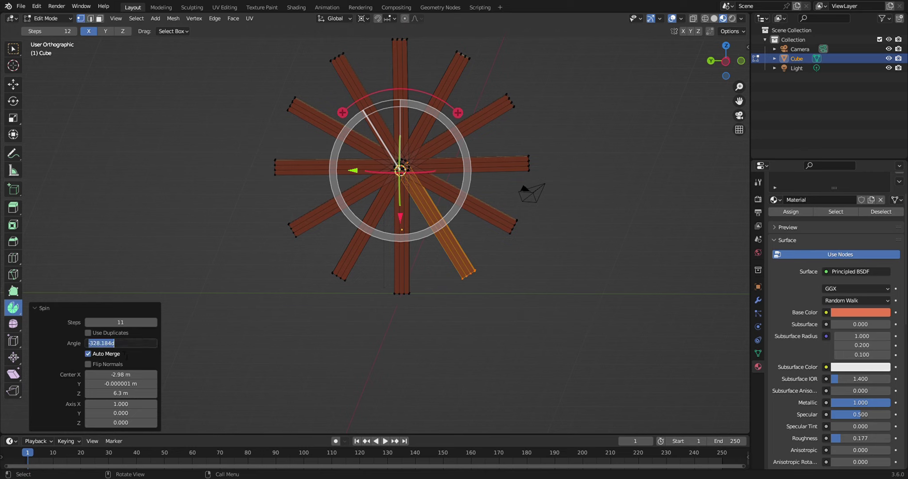
{"action": "type", "text": "360"}
{"action": "key", "text": "Return"}
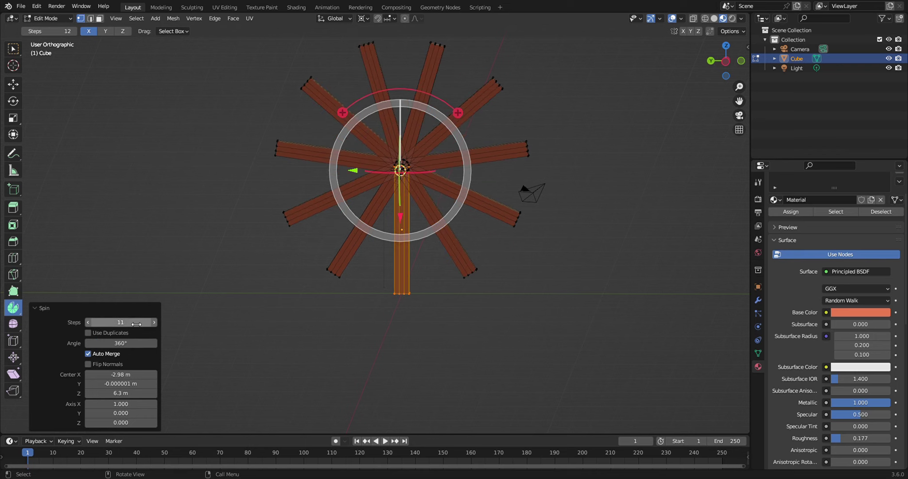
{"action": "left_click", "coordinate": [136, 323]}
{"action": "type", "text": "12"}
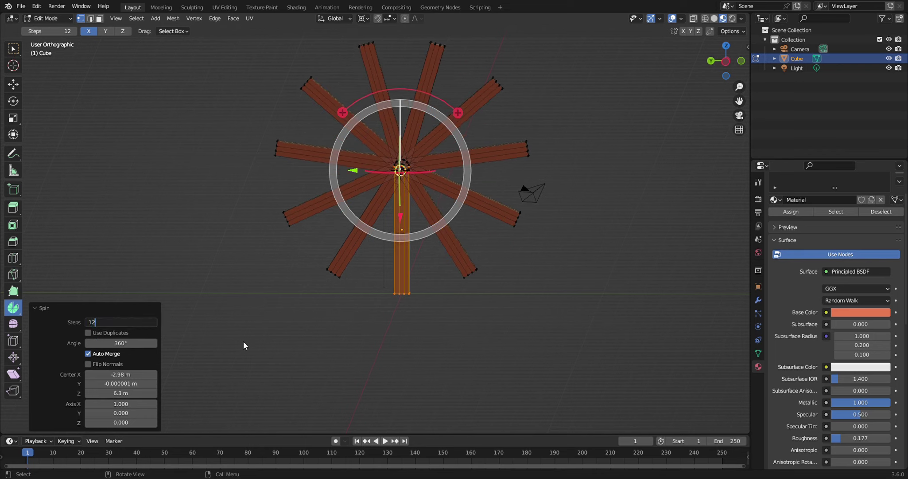
{"action": "key", "text": "Return"}
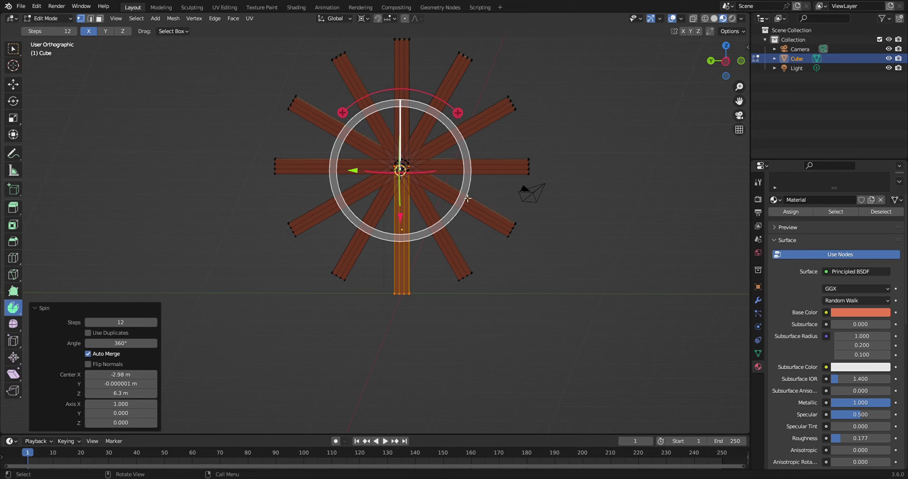
{"action": "scroll", "coordinate": [483, 237], "scroll_direction": "up", "scroll_amount": 2}
Undo the 12-spoke spin and select only the column's top faces
{"action": "scroll", "coordinate": [484, 237], "scroll_direction": "down", "scroll_amount": 2}
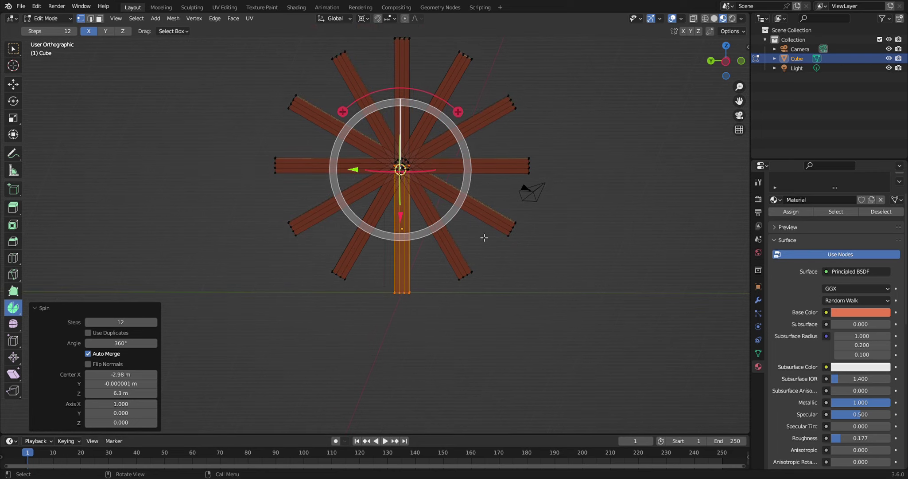
{"action": "key", "text": "ctrl+z"}
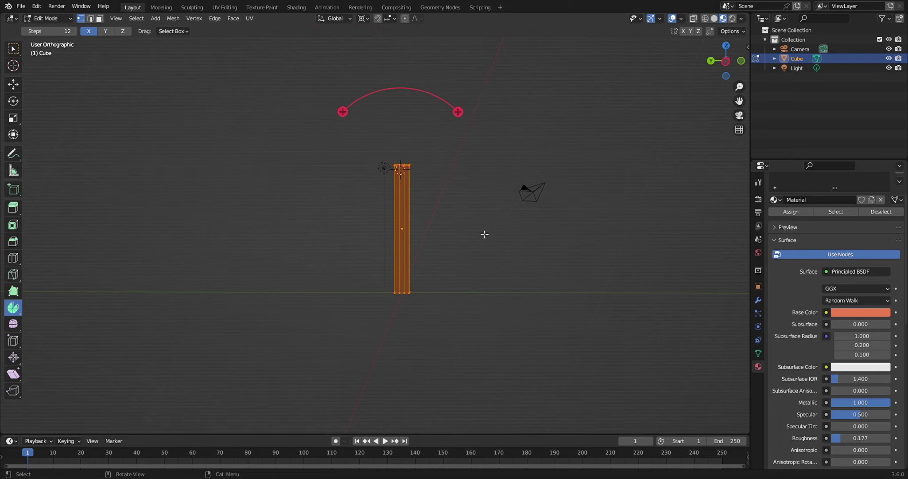
{"action": "mouse_move", "coordinate": [492, 231]}
{"action": "middle_mouse_down"}
{"action": "mouse_move", "coordinate": [447, 166]}
{"action": "mouse_move", "coordinate": [478, 225]}
{"action": "mouse_move", "coordinate": [483, 209]}
{"action": "mouse_move", "coordinate": [493, 211]}
{"action": "middle_mouse_up"}
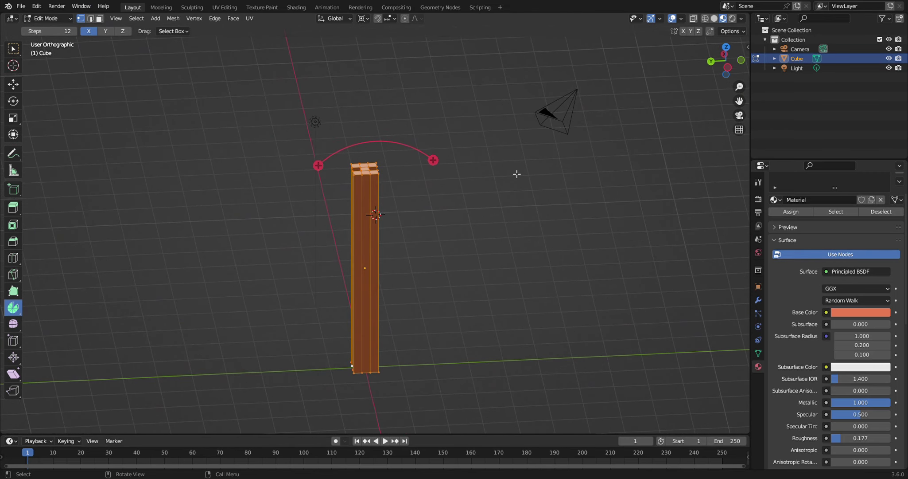
{"action": "left_click", "coordinate": [357, 168], "text": "alt"}
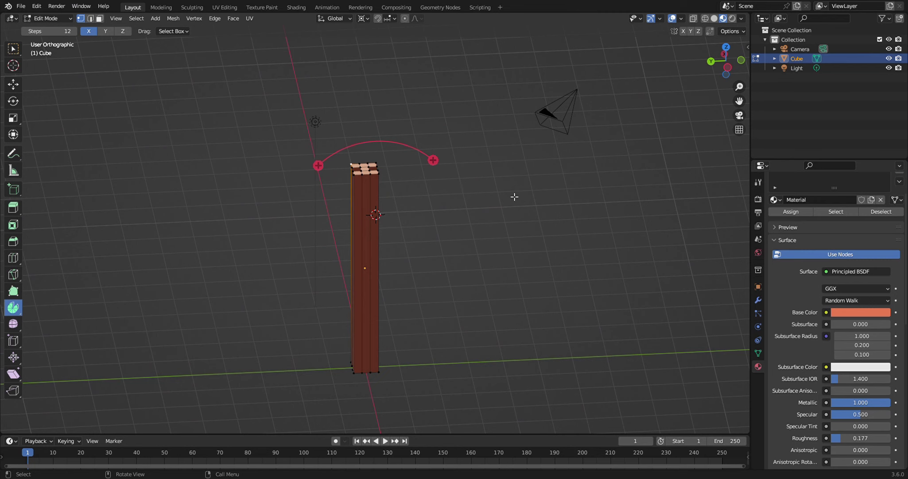
Trial-spin the top faces to about -329° around X, inspect, then undo it
{"action": "mouse_move", "coordinate": [513, 197]}
{"action": "middle_mouse_down"}
{"action": "mouse_move", "coordinate": [486, 211]}
{"action": "mouse_move", "coordinate": [501, 205]}
{"action": "mouse_move", "coordinate": [443, 199]}
{"action": "middle_mouse_up"}
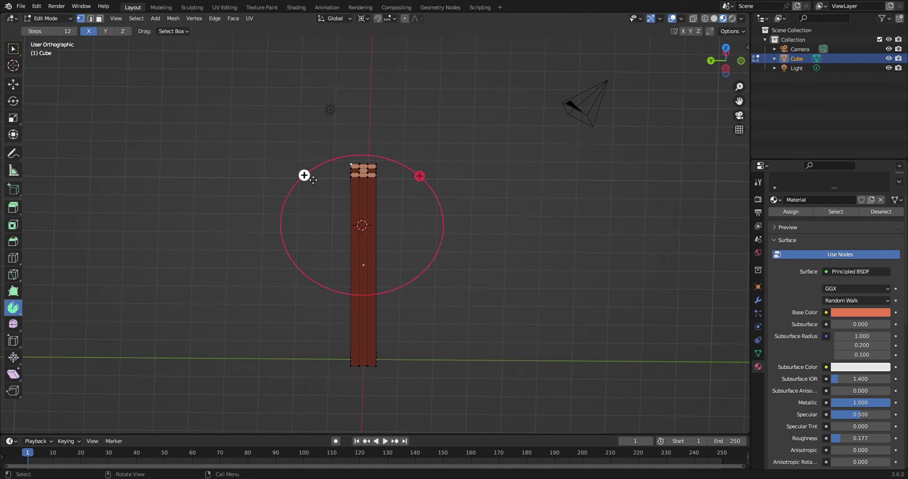
{"action": "left_click_drag", "start_coordinate": [304, 175], "coordinate": [410, 165]}
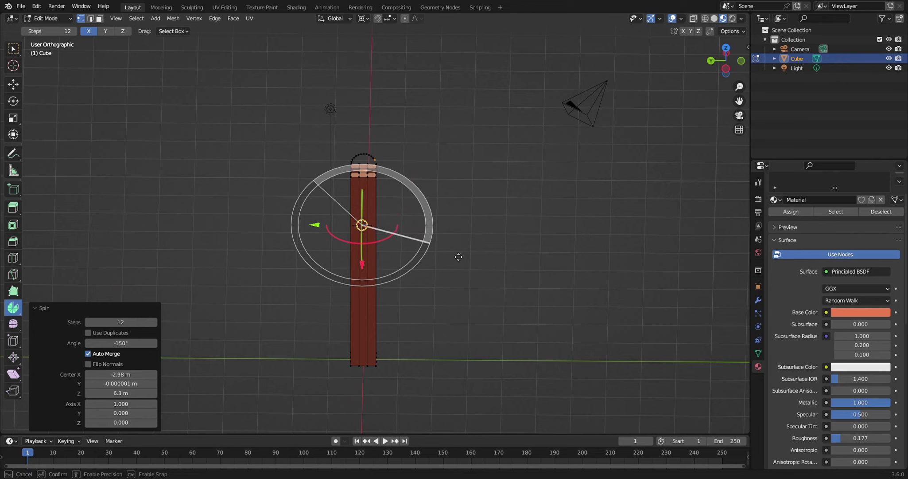
{"action": "left_click_drag", "start_coordinate": [481, 236], "coordinate": [216, 247]}
{"action": "middle_click_drag", "start_coordinate": [216, 248], "coordinate": [349, 170]}
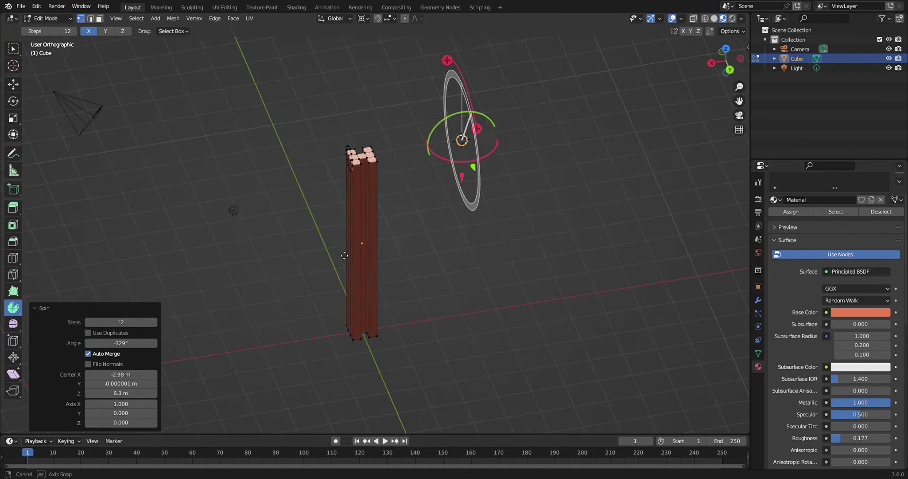
{"action": "scroll", "coordinate": [348, 170], "scroll_direction": "up", "scroll_amount": 3}
{"action": "scroll", "coordinate": [356, 171], "scroll_direction": "up", "scroll_amount": 2}
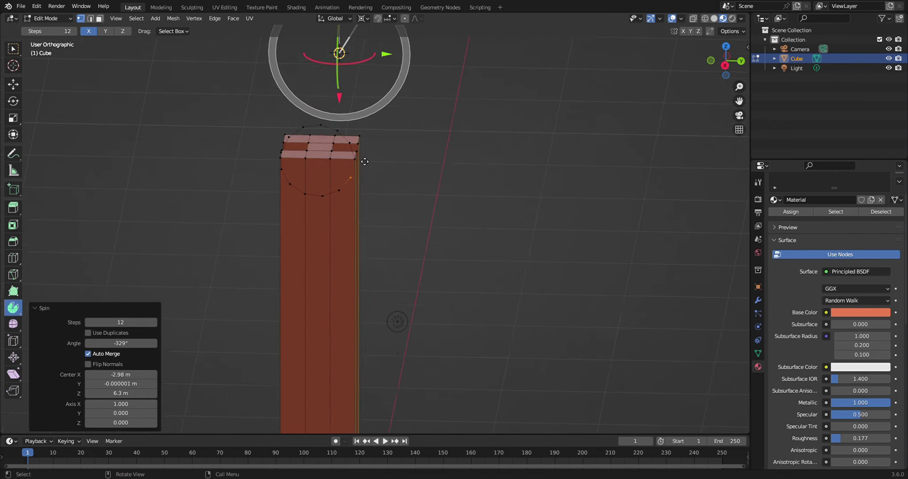
{"action": "scroll", "coordinate": [365, 157], "scroll_direction": "up", "scroll_amount": 1}
{"action": "scroll", "coordinate": [336, 188], "scroll_direction": "up", "scroll_amount": 2}
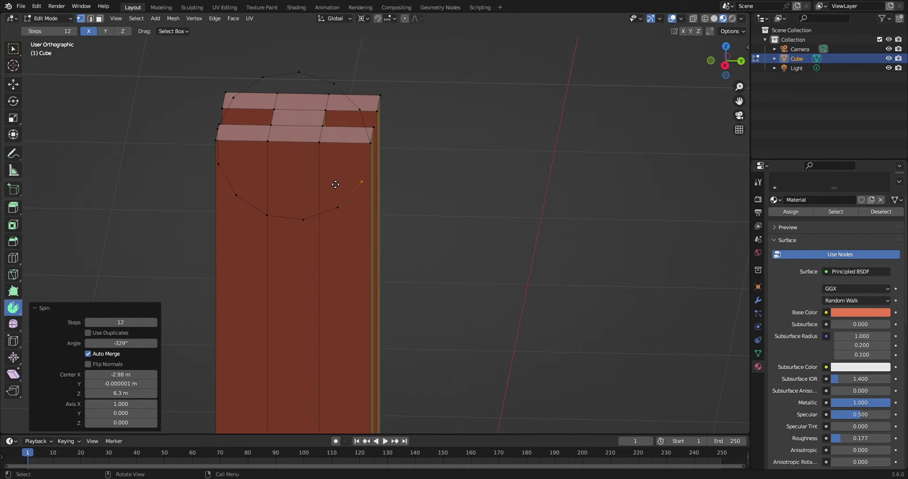
{"action": "scroll", "coordinate": [338, 189], "scroll_direction": "down", "scroll_amount": 1}
{"action": "scroll", "coordinate": [339, 189], "scroll_direction": "down", "scroll_amount": 1}
{"action": "scroll", "coordinate": [341, 190], "scroll_direction": "down", "scroll_amount": 2}
{"action": "scroll", "coordinate": [342, 191], "scroll_direction": "down", "scroll_amount": 1}
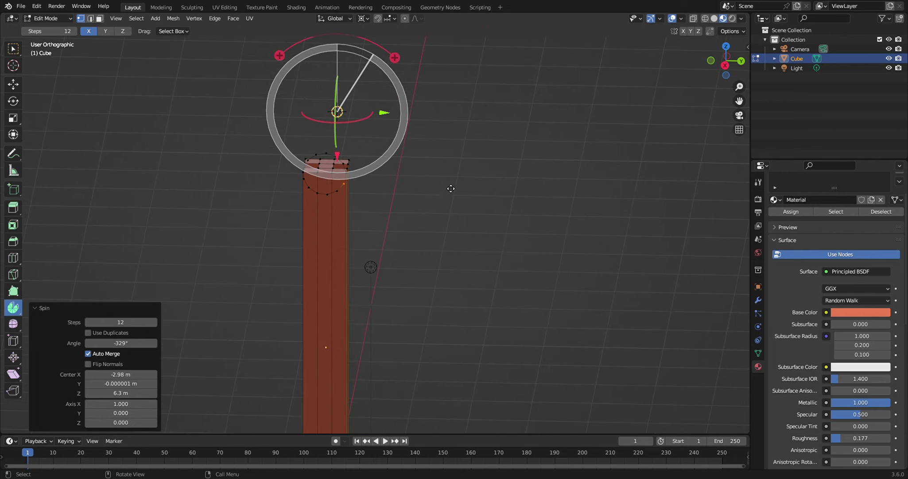
{"action": "middle_click_drag", "start_coordinate": [450, 189], "coordinate": [429, 201]}
{"action": "key", "text": "ctrl+z"}
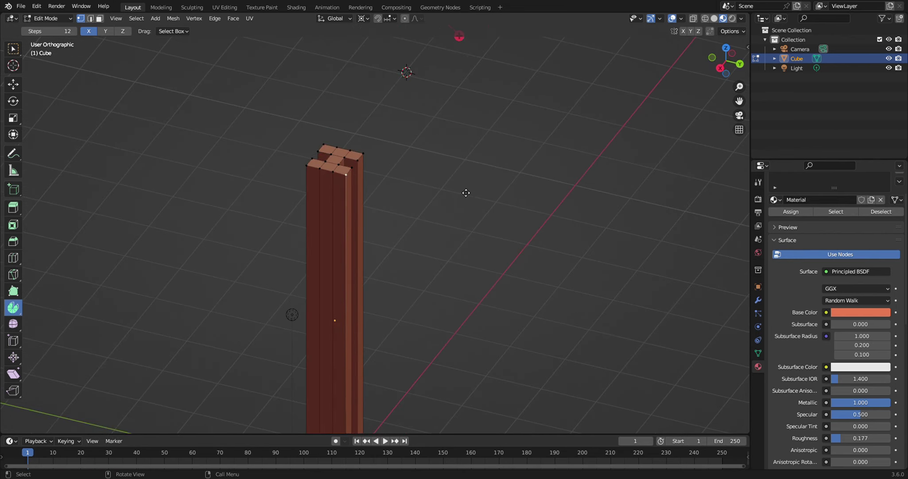
Try spinning the top faces around the Y axis to 345°, then discard it
{"action": "left_click", "coordinate": [105, 32]}
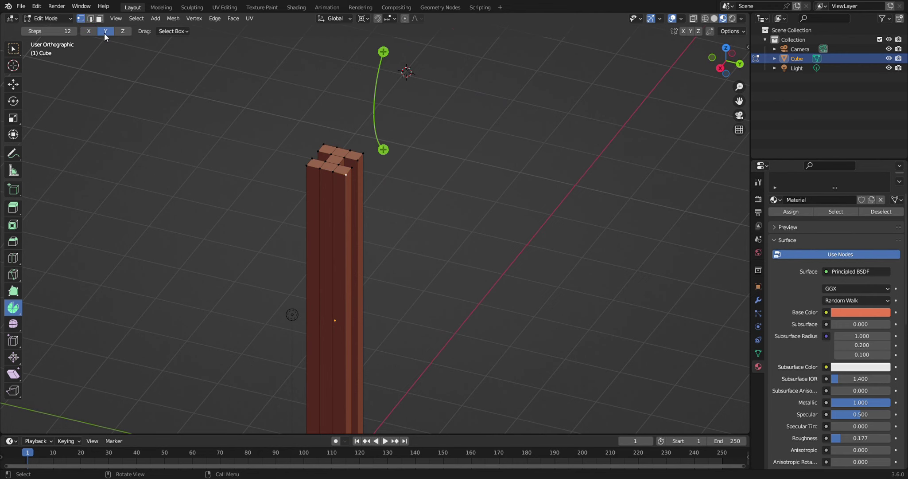
{"action": "middle_click_drag", "start_coordinate": [615, 227], "coordinate": [525, 144]}
{"action": "mouse_move", "coordinate": [525, 144]}
{"action": "left_mouse_down"}
{"action": "mouse_move", "coordinate": [514, 94]}
{"action": "mouse_move", "coordinate": [509, 141]}
{"action": "mouse_move", "coordinate": [438, 128]}
{"action": "mouse_move", "coordinate": [432, 104]}
{"action": "left_mouse_up"}
{"action": "middle_click_drag", "start_coordinate": [501, 185], "coordinate": [506, 195]}
{"action": "left_click", "coordinate": [506, 196]}
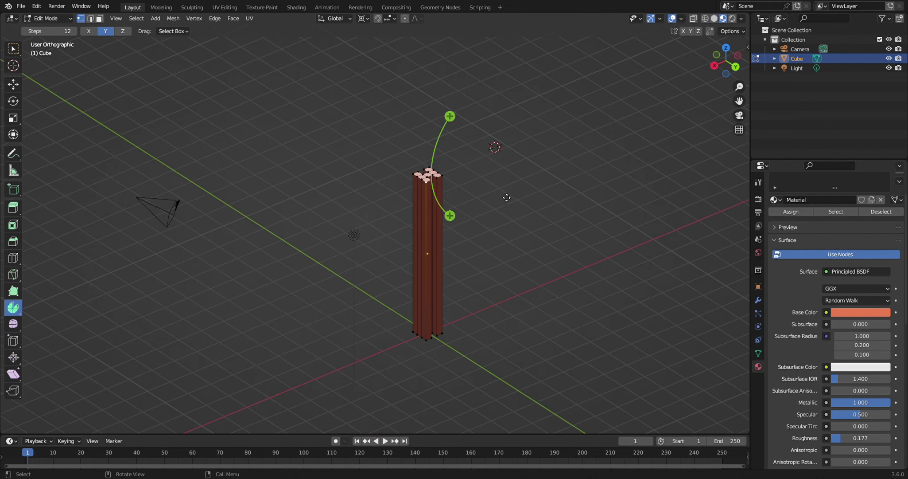
Switch the spin axis to Z, spin the top to 352°, then undo
{"action": "left_click", "coordinate": [123, 33]}
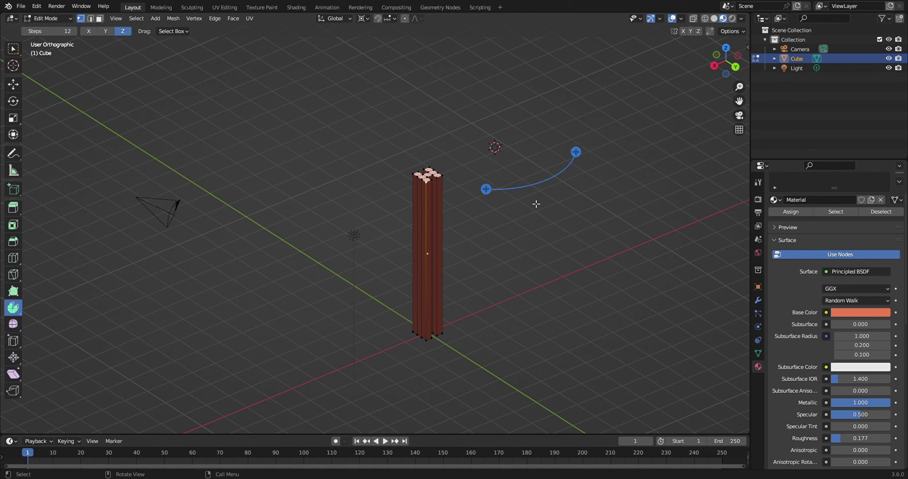
{"action": "left_click_drag", "start_coordinate": [487, 189], "coordinate": [463, 195]}
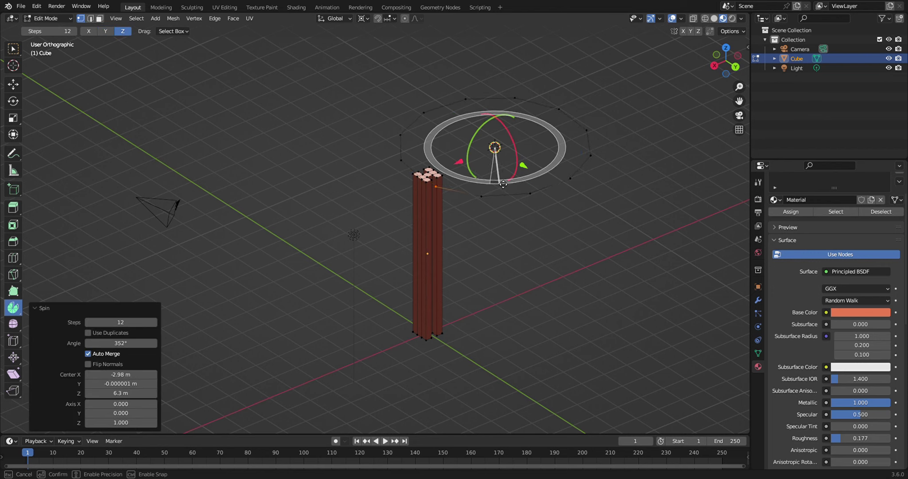
{"action": "left_click_drag", "start_coordinate": [463, 194], "coordinate": [471, 158]}
{"action": "scroll", "coordinate": [450, 193], "scroll_direction": "up", "scroll_amount": 3}
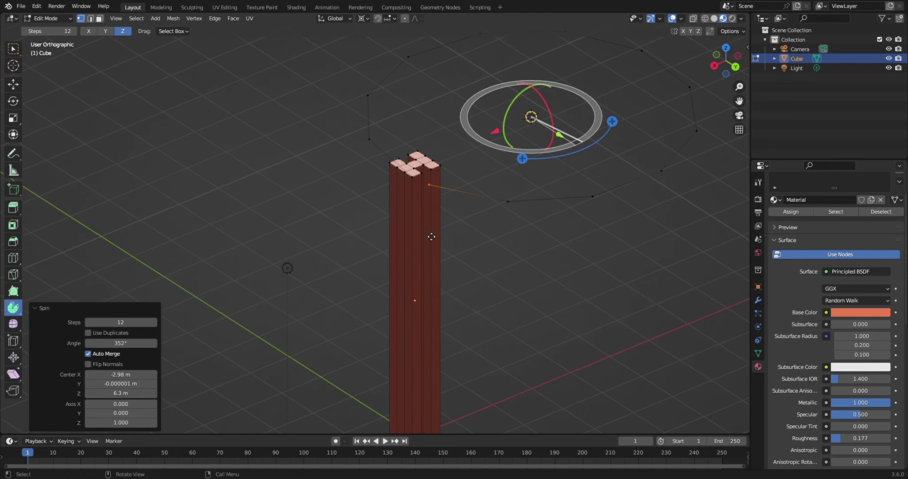
{"action": "middle_click_drag", "start_coordinate": [432, 236], "coordinate": [493, 232]}
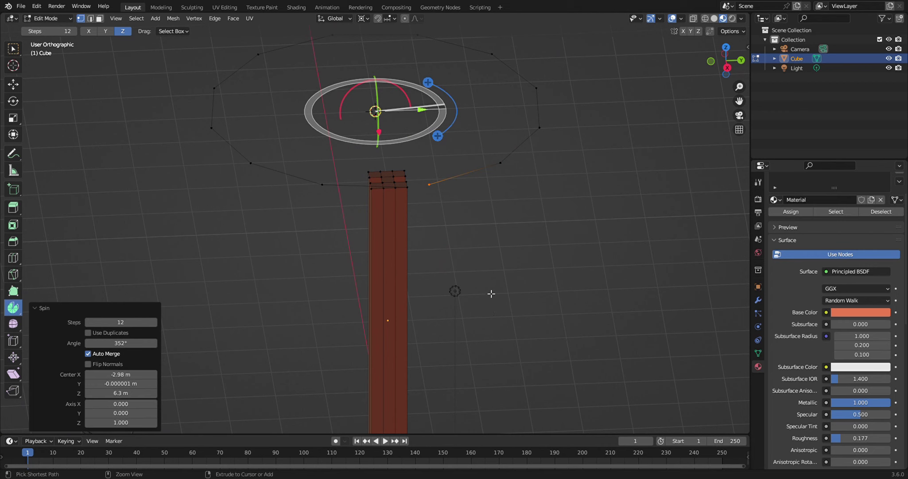
{"action": "key", "text": "ctrl+z"}
In edge select mode, spin the column top around Z to 352° again and undo
{"action": "mouse_move", "coordinate": [520, 256]}
{"action": "middle_mouse_down"}
{"action": "mouse_move", "coordinate": [475, 261]}
{"action": "mouse_move", "coordinate": [536, 209]}
{"action": "middle_mouse_up"}
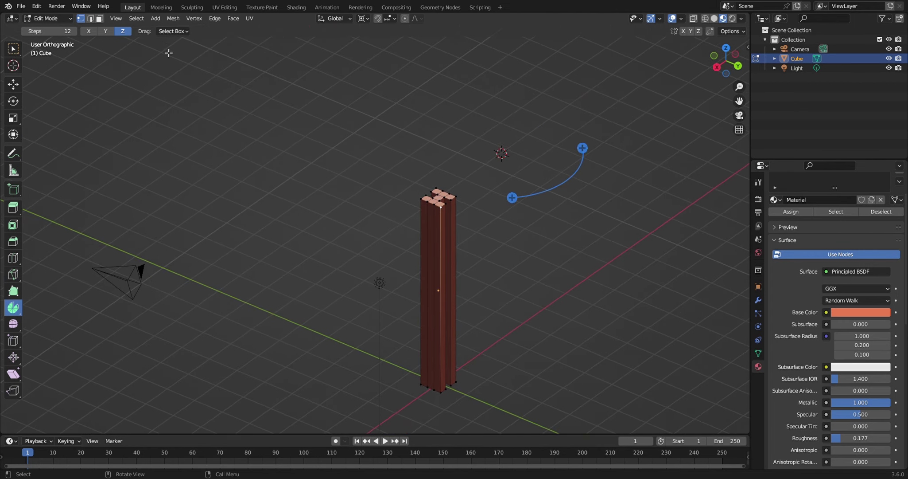
{"action": "left_click", "coordinate": [91, 19]}
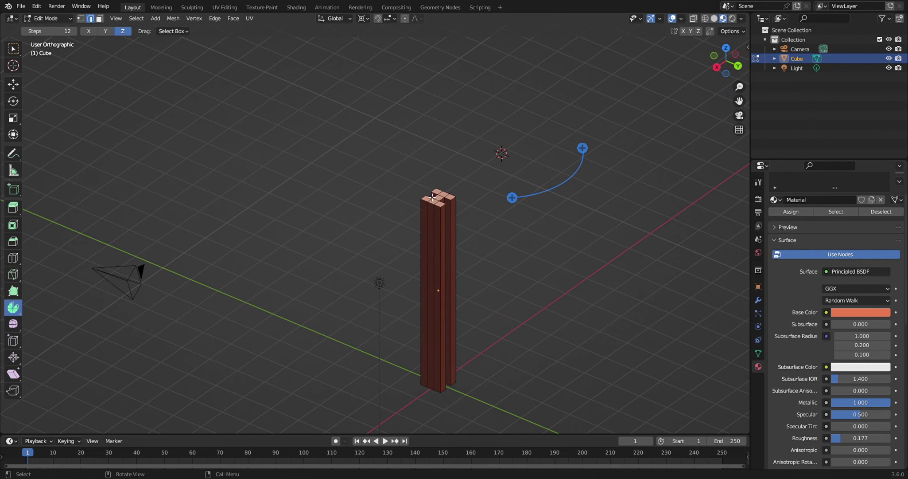
{"action": "scroll", "coordinate": [497, 219], "scroll_direction": "up", "scroll_amount": 2}
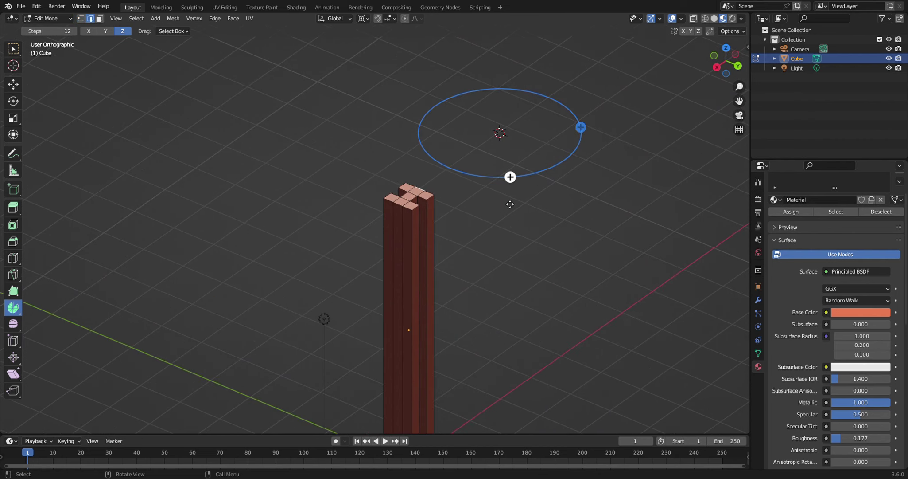
{"action": "mouse_move", "coordinate": [511, 178]}
{"action": "left_mouse_down"}
{"action": "mouse_move", "coordinate": [478, 135]}
{"action": "mouse_move", "coordinate": [499, 188]}
{"action": "left_mouse_up"}
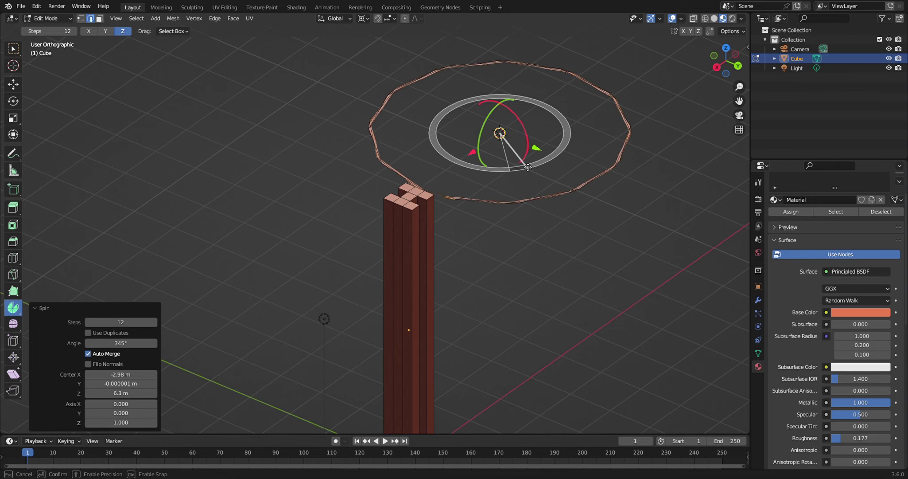
{"action": "left_click_drag", "start_coordinate": [499, 188], "coordinate": [556, 151]}
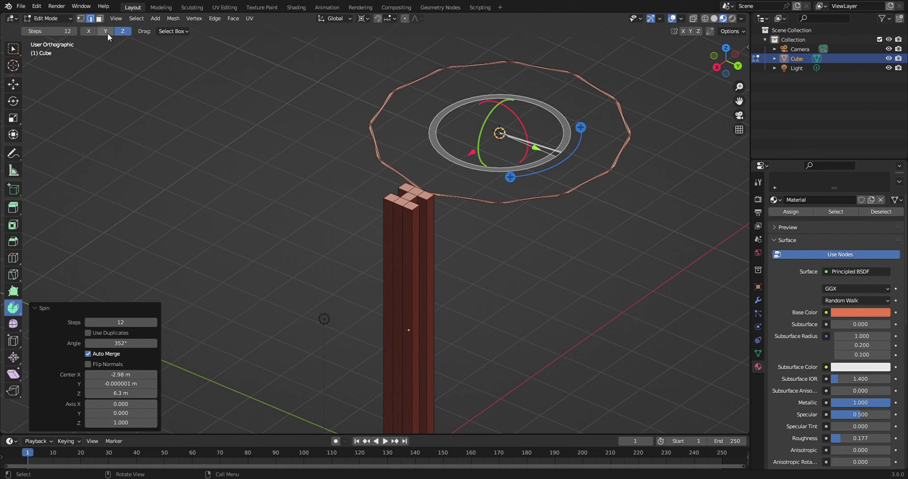
{"action": "key", "text": "ctrl+z"}
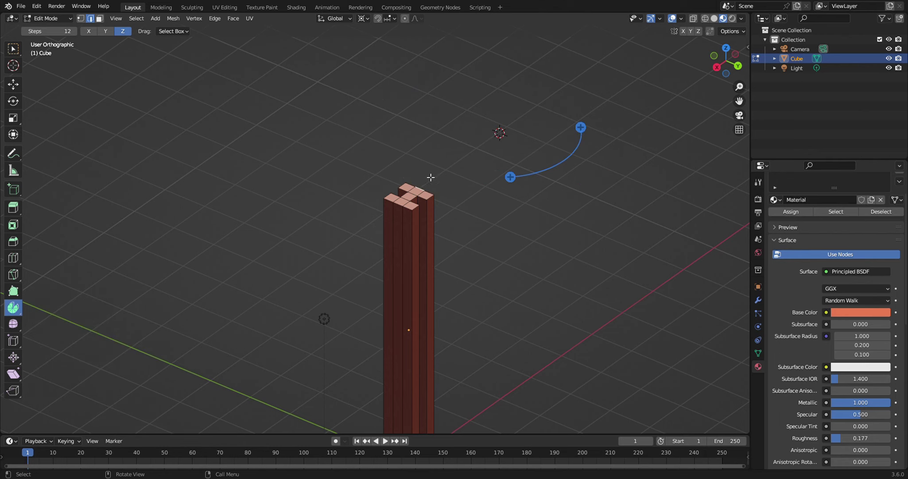
Select all the column's top faces and spin-extrude them into a -137° arc
{"action": "left_click", "coordinate": [97, 20]}
{"action": "left_click", "coordinate": [395, 200]}
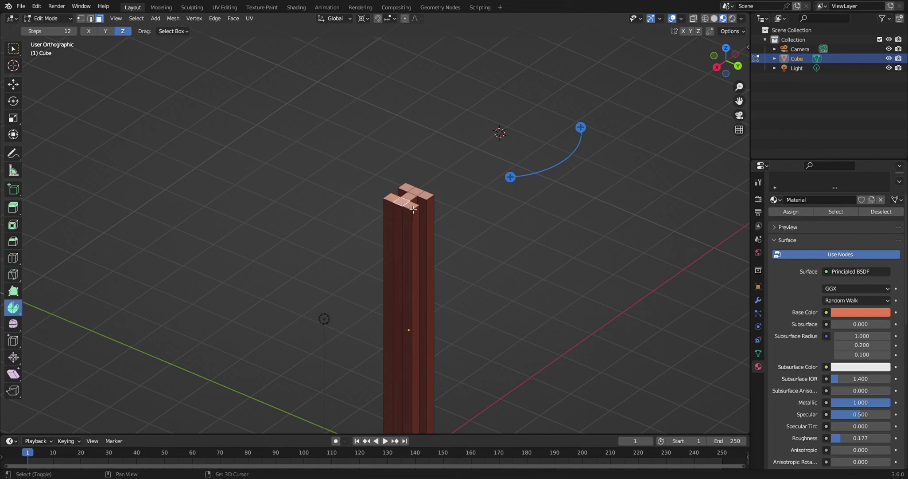
{"action": "left_click", "coordinate": [408, 189], "text": "shift"}
{"action": "mouse_move", "coordinate": [581, 127]}
{"action": "left_mouse_down"}
{"action": "mouse_move", "coordinate": [398, 202]}
{"action": "mouse_move", "coordinate": [468, 165]}
{"action": "left_mouse_up"}
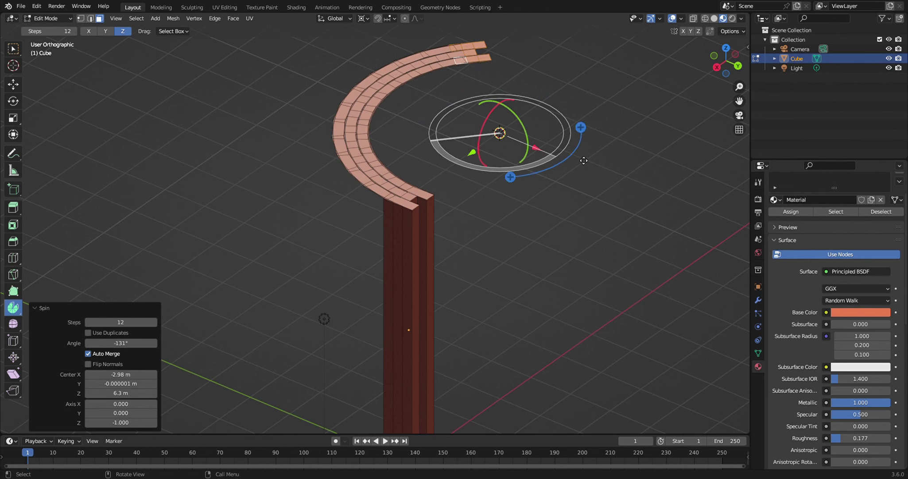
Set the spin angle to -360° and steps to 9, then undo the spin
{"action": "double_click", "coordinate": [125, 345]}
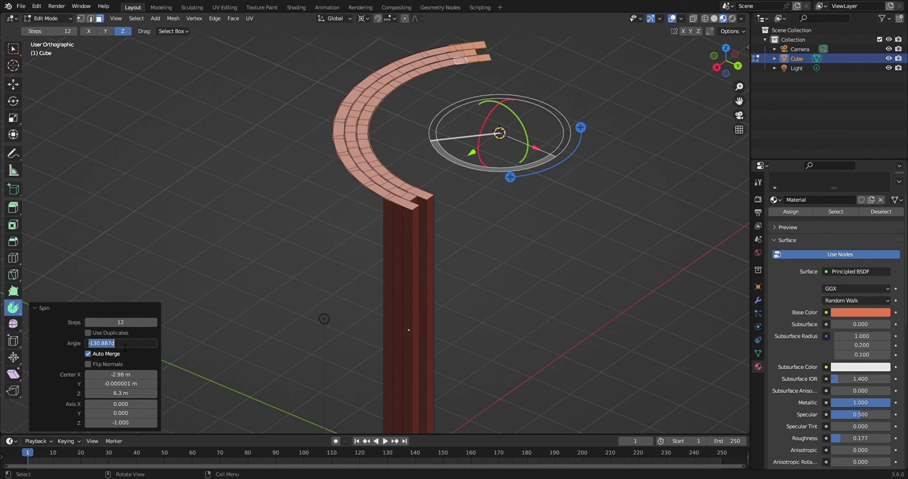
{"action": "type", "text": "-360"}
{"action": "key", "text": "Return"}
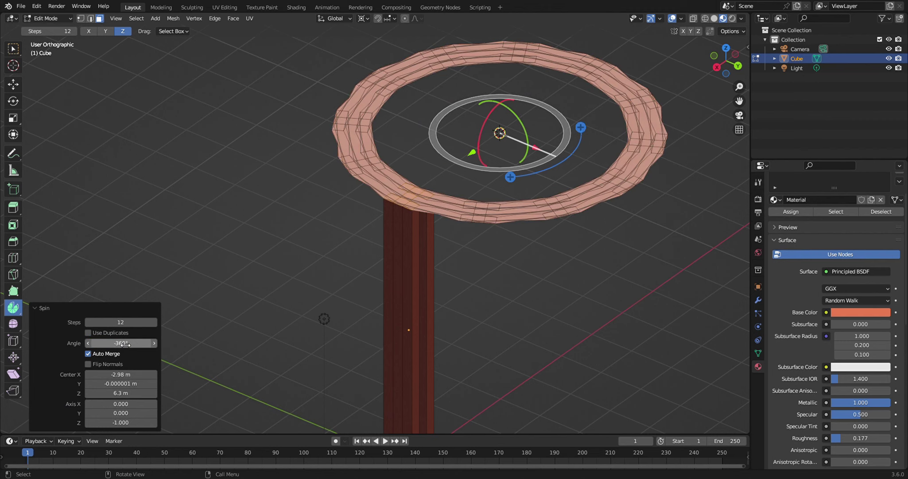
{"action": "key", "text": "BackSpace"}
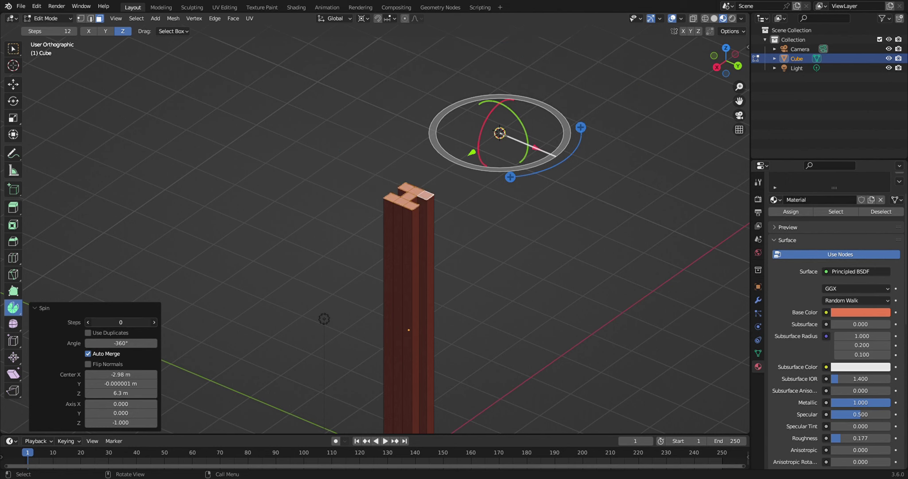
{"action": "mouse_move", "coordinate": [120, 322]}
{"action": "left_mouse_down"}
{"action": "mouse_move", "coordinate": [133, 321]}
{"action": "mouse_move", "coordinate": [125, 322]}
{"action": "left_mouse_up"}
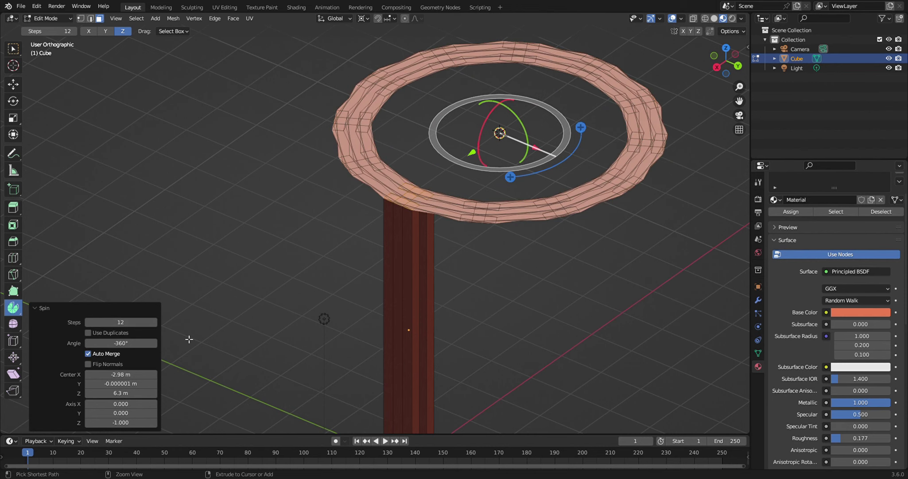
{"action": "key", "text": "ctrl+z"}
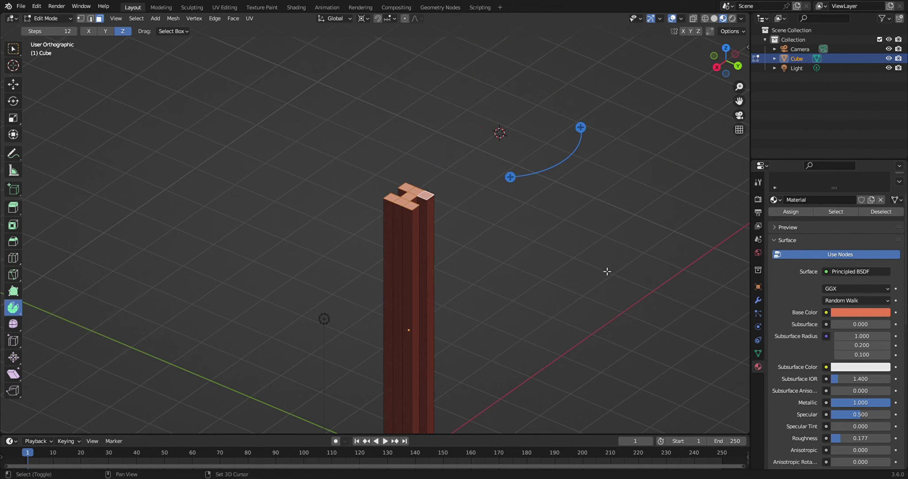
{"action": "mouse_move", "coordinate": [608, 271]}
{"action": "middle_mouse_down", "text": "shift"}
{"action": "mouse_move", "coordinate": [543, 252]}
{"action": "mouse_move", "coordinate": [535, 231]}
{"action": "middle_mouse_up", "text": "shift"}
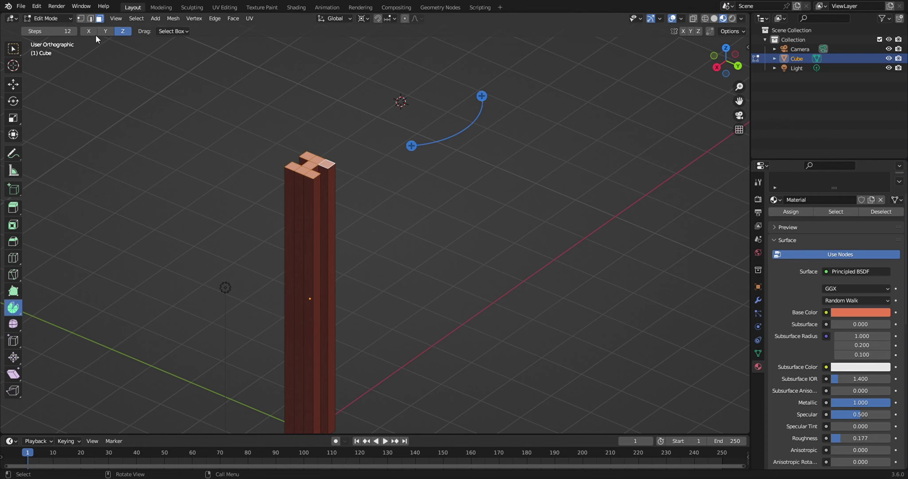
Switch the spin axis to Y and sweep the column top into a curved arc
{"action": "left_click", "coordinate": [107, 30]}
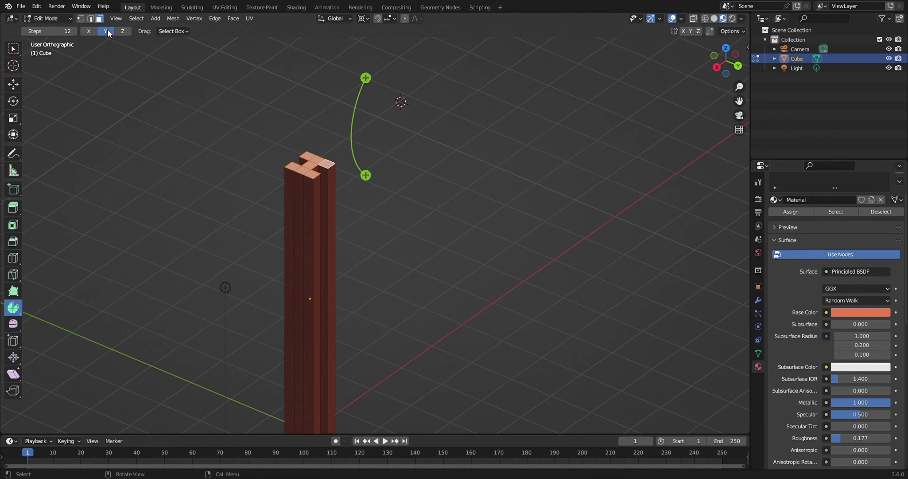
{"action": "scroll", "coordinate": [488, 231], "scroll_direction": "down", "scroll_amount": 1}
{"action": "scroll", "coordinate": [488, 232], "scroll_direction": "down", "scroll_amount": 2}
{"action": "middle_click_drag", "start_coordinate": [505, 237], "coordinate": [438, 212]}
{"action": "mouse_move", "coordinate": [411, 136]}
{"action": "left_mouse_down"}
{"action": "mouse_move", "coordinate": [468, 129]}
{"action": "mouse_move", "coordinate": [523, 151]}
{"action": "mouse_move", "coordinate": [488, 248]}
{"action": "mouse_move", "coordinate": [472, 190]}
{"action": "mouse_move", "coordinate": [417, 159]}
{"action": "mouse_move", "coordinate": [415, 213]}
{"action": "mouse_move", "coordinate": [464, 244]}
{"action": "mouse_move", "coordinate": [515, 248]}
{"action": "left_mouse_up"}
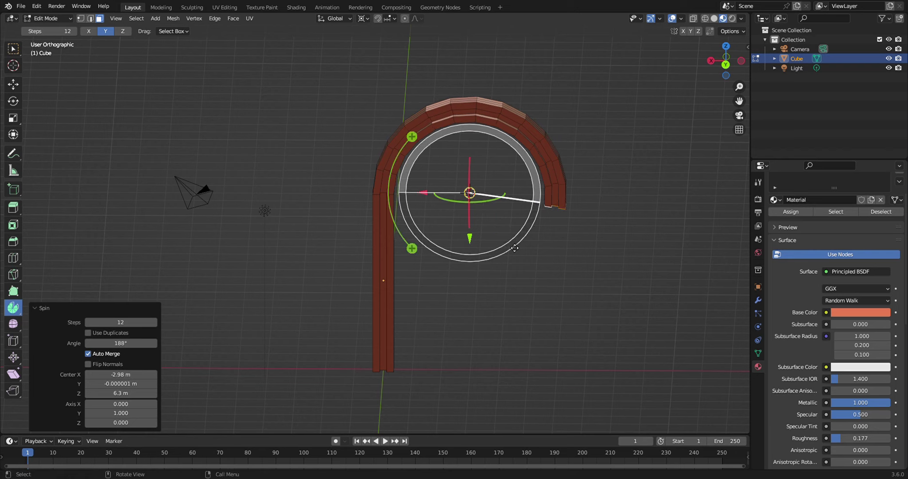
Set the spin angle to 180° and steps to 32 for a smooth hook
{"action": "left_click", "coordinate": [132, 345]}
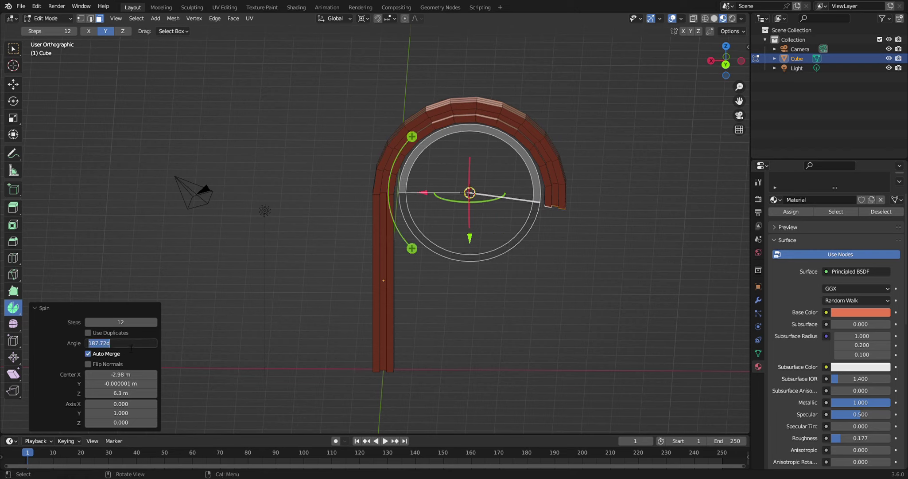
{"action": "type", "text": "180"}
{"action": "key", "text": "Return"}
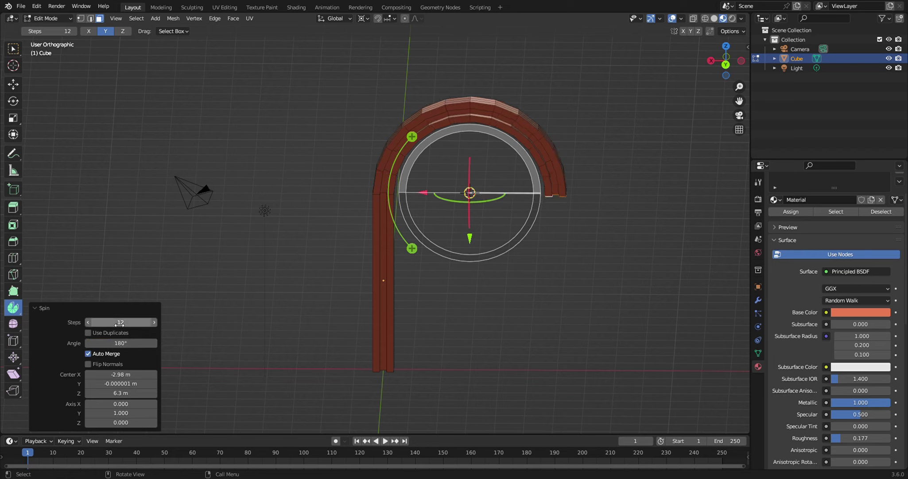
{"action": "left_click", "coordinate": [127, 325]}
{"action": "type", "text": "32"}
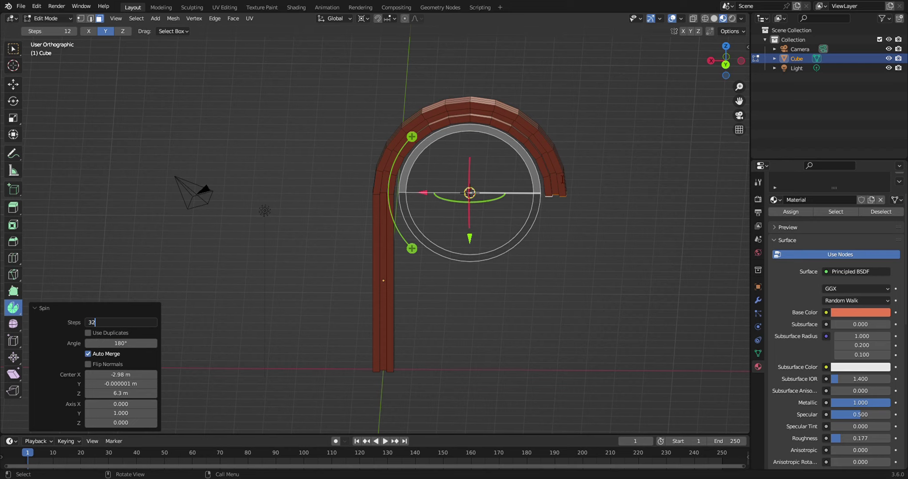
{"action": "key", "text": "Return"}
{"action": "middle_click_drag", "start_coordinate": [594, 230], "coordinate": [592, 234]}
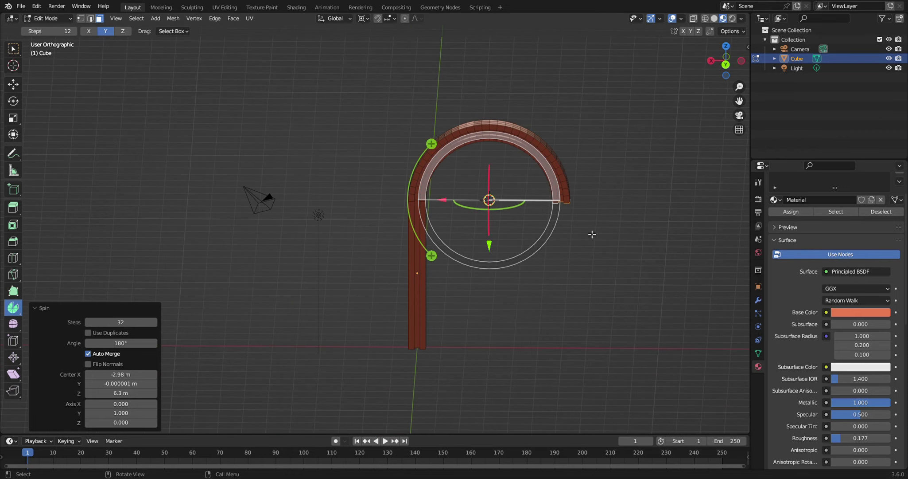
Extrude the hook's free end 6.2836 m straight down with vertex snapping into a second leg
{"action": "left_click", "coordinate": [14, 207]}
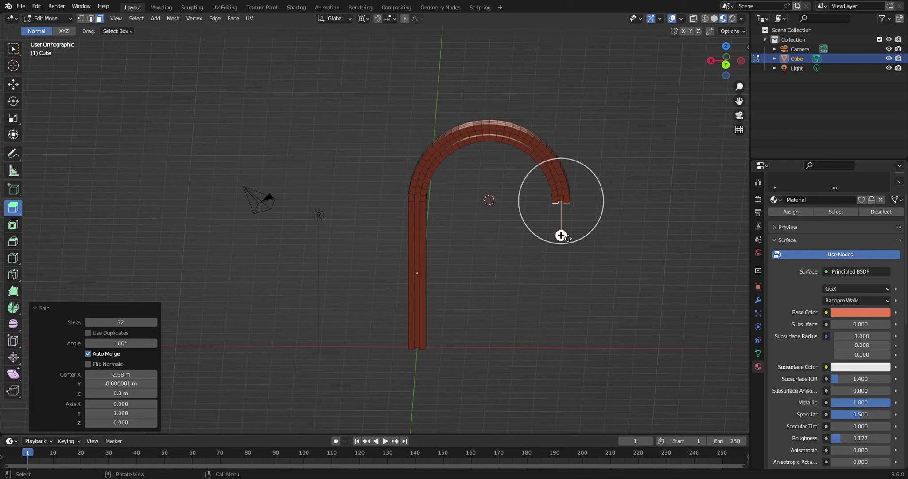
{"action": "left_click", "coordinate": [394, 17]}
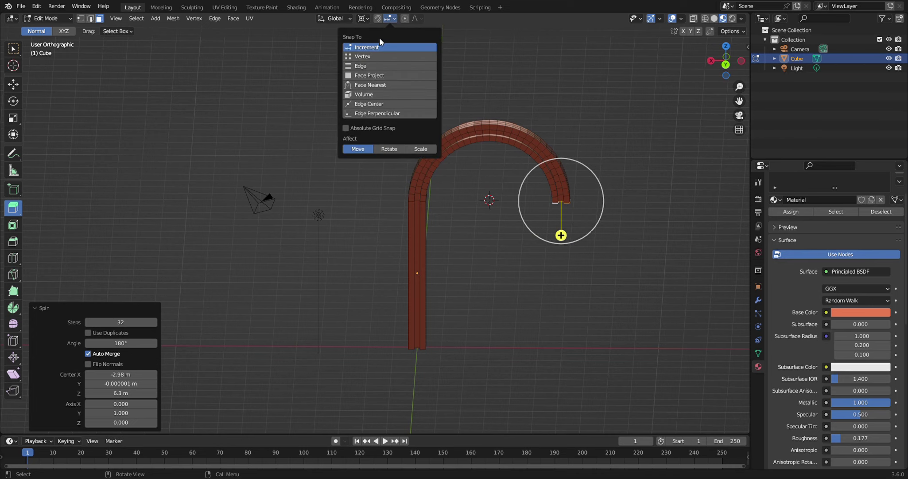
{"action": "left_click", "coordinate": [375, 55]}
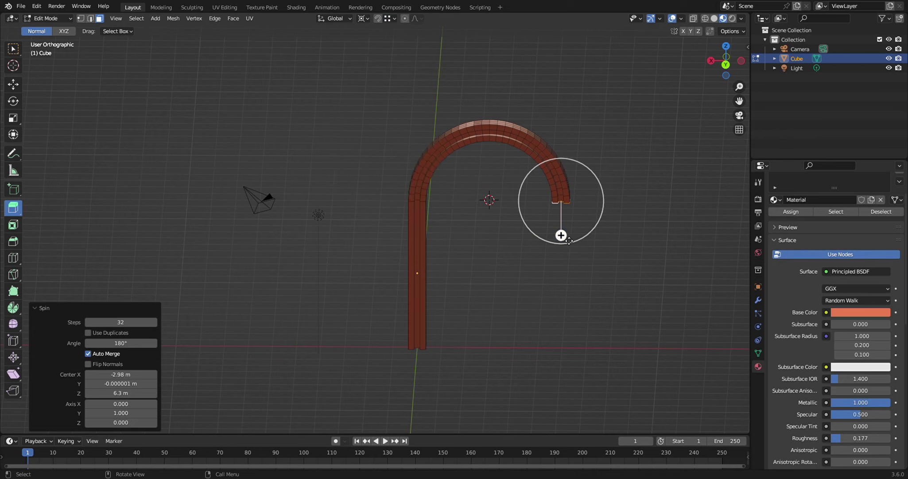
{"action": "mouse_move", "coordinate": [561, 235]}
{"action": "left_mouse_down"}
{"action": "mouse_move", "coordinate": [558, 372]}
{"action": "mouse_move", "coordinate": [432, 358]}
{"action": "mouse_move", "coordinate": [441, 363]}
{"action": "left_mouse_up"}
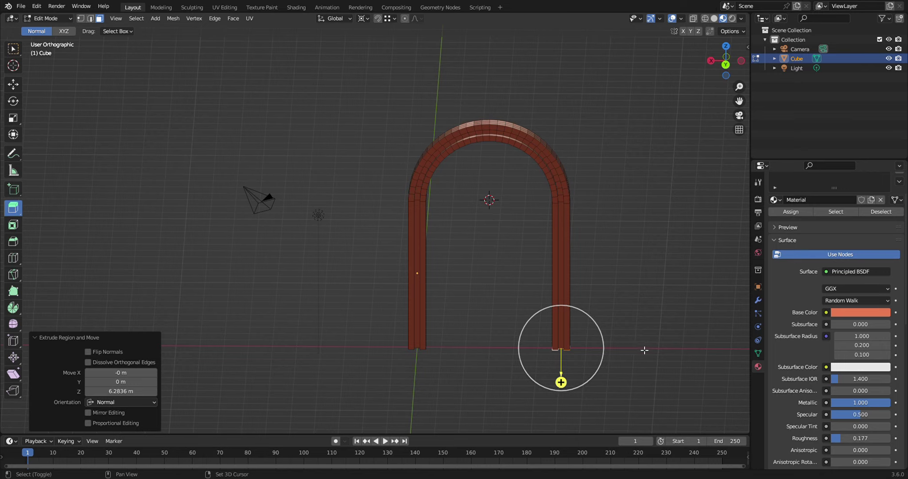
{"action": "middle_click_drag", "start_coordinate": [644, 348], "coordinate": [517, 288], "text": "shift"}
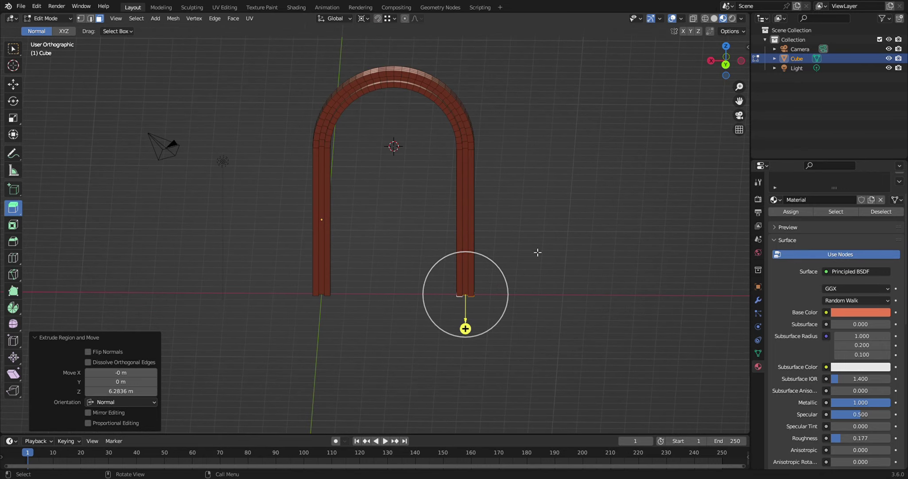
{"action": "mouse_move", "coordinate": [560, 230]}
{"action": "middle_mouse_down"}
{"action": "mouse_move", "coordinate": [595, 297]}
{"action": "mouse_move", "coordinate": [523, 338]}
{"action": "mouse_move", "coordinate": [600, 325]}
{"action": "mouse_move", "coordinate": [588, 314]}
{"action": "mouse_move", "coordinate": [619, 377]}
{"action": "mouse_move", "coordinate": [477, 341]}
{"action": "mouse_move", "coordinate": [538, 331]}
{"action": "mouse_move", "coordinate": [600, 384]}
{"action": "mouse_move", "coordinate": [635, 323]}
{"action": "middle_mouse_up"}
{"action": "mouse_move", "coordinate": [570, 247]}
{"action": "middle_mouse_down"}
{"action": "mouse_move", "coordinate": [612, 271]}
{"action": "mouse_move", "coordinate": [542, 349]}
{"action": "mouse_move", "coordinate": [509, 296]}
{"action": "mouse_move", "coordinate": [516, 290]}
{"action": "mouse_move", "coordinate": [596, 288]}
{"action": "mouse_move", "coordinate": [633, 304]}
{"action": "mouse_move", "coordinate": [604, 303]}
{"action": "mouse_move", "coordinate": [619, 304]}
{"action": "middle_mouse_up"}
In Object Mode, snap the 3D cursor to the world origin
{"action": "key", "text": "Tab"}
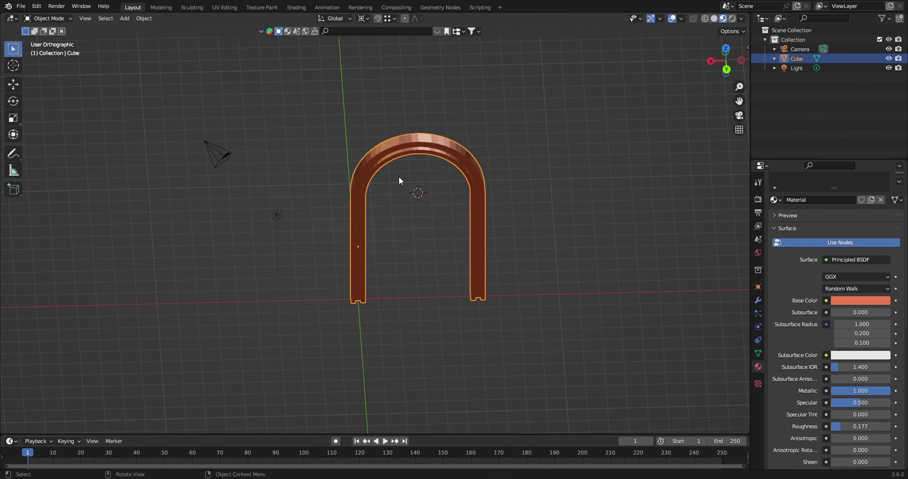
{"action": "right_click", "coordinate": [435, 148]}
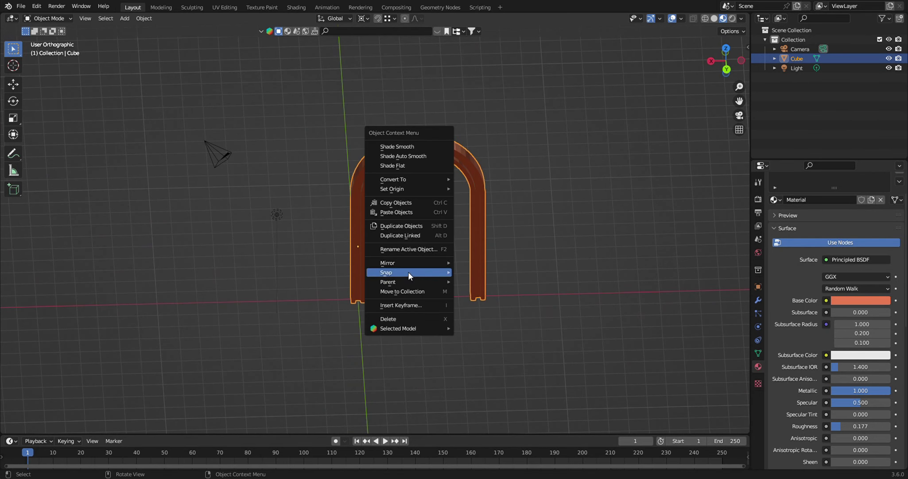
{"action": "mouse_move", "coordinate": [398, 271]}
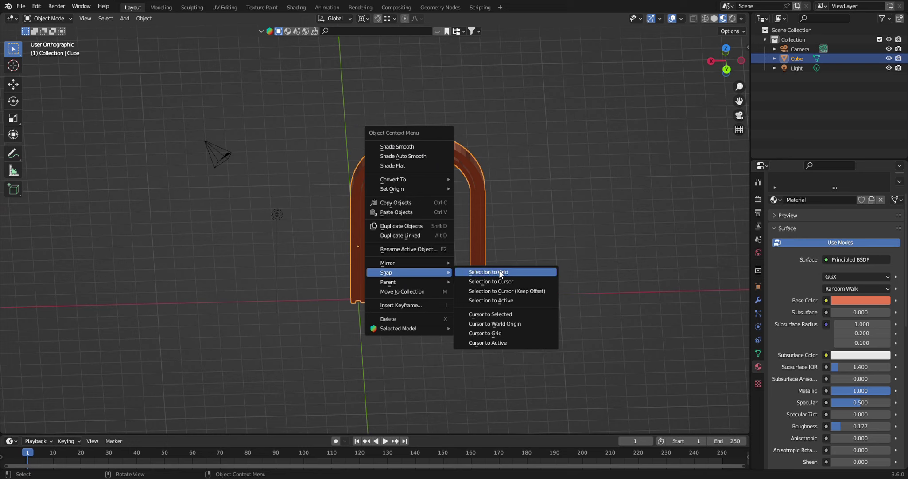
{"action": "left_click", "coordinate": [491, 324]}
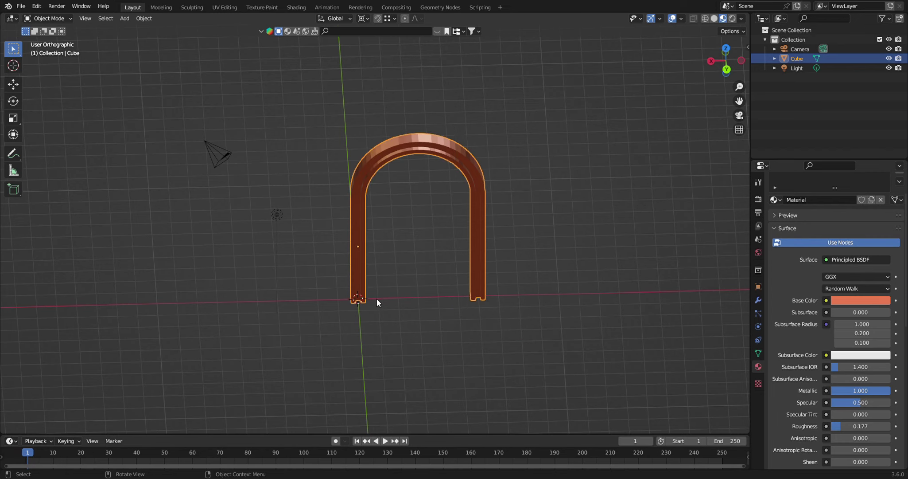
Move the arch -4.5982 m along X and return to Edit Mode
{"action": "scroll", "coordinate": [382, 300], "scroll_direction": "down", "scroll_amount": 1}
{"action": "scroll", "coordinate": [394, 277], "scroll_direction": "down", "scroll_amount": 2}
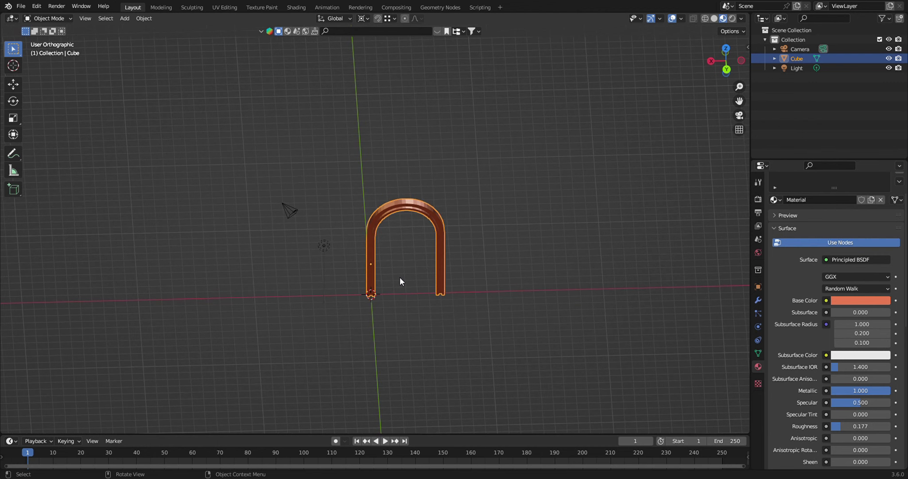
{"action": "left_click", "coordinate": [13, 84]}
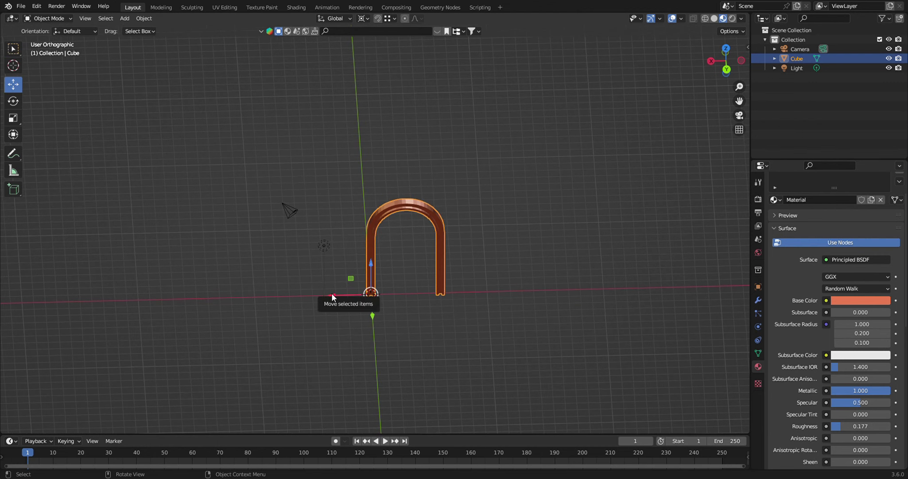
{"action": "left_click_drag", "start_coordinate": [332, 296], "coordinate": [387, 295]}
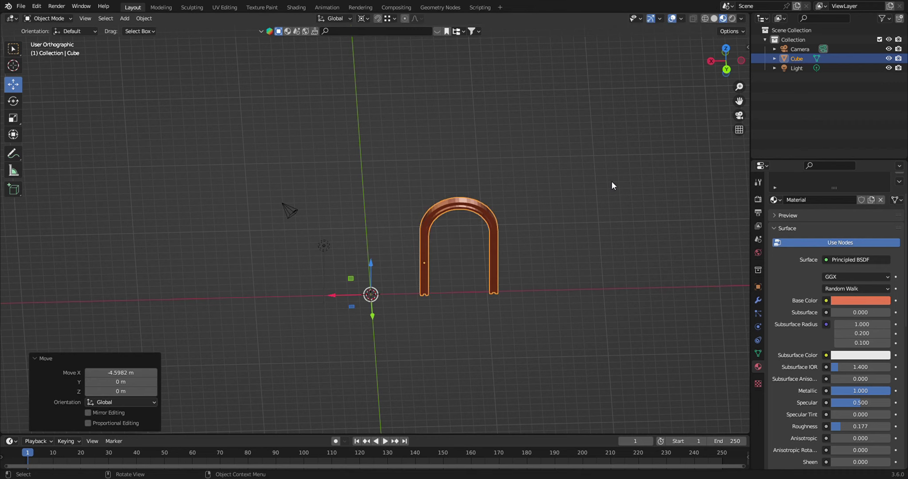
{"action": "key", "text": "Tab"}
{"action": "middle_click_drag", "start_coordinate": [577, 260], "coordinate": [574, 248]}
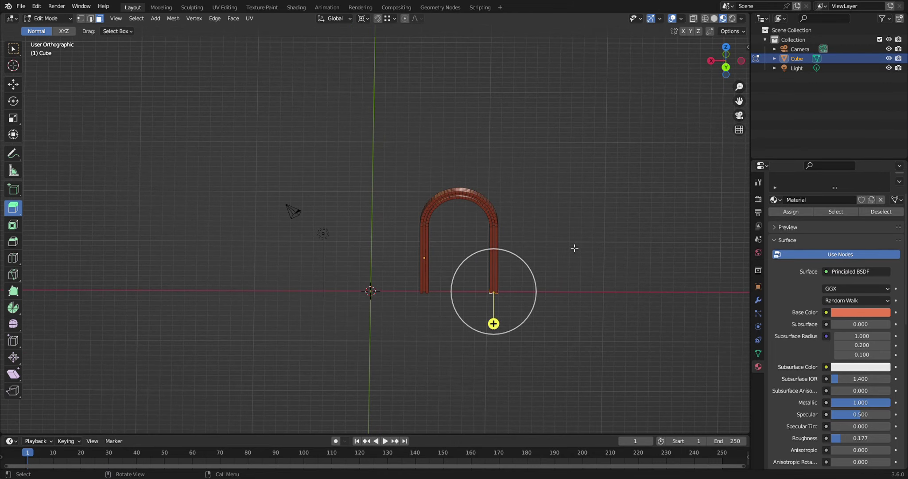
From a top view, spin the whole arch profile 85.4° about the Z axis in 32 steps
{"action": "key", "text": "a"}
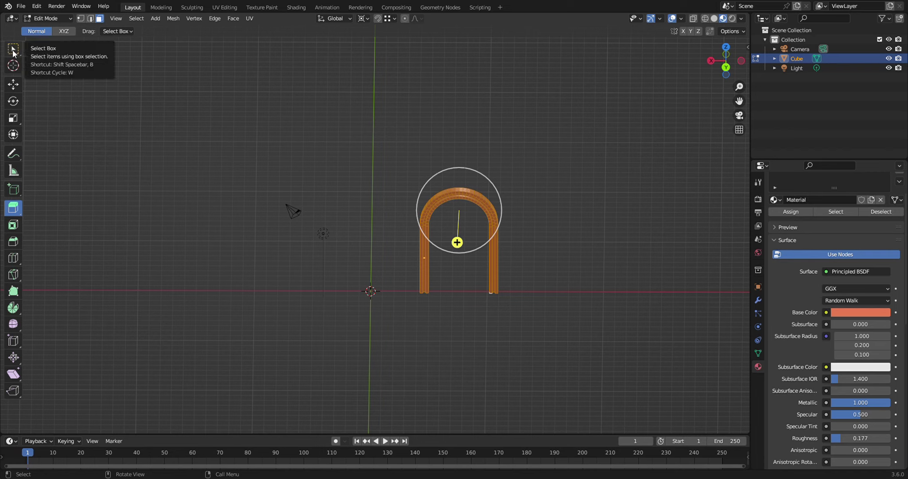
{"action": "left_click", "coordinate": [13, 53]}
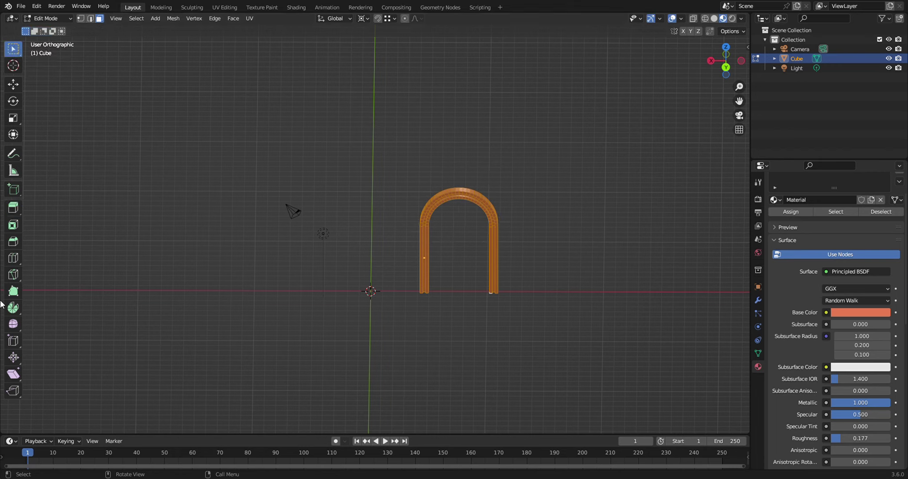
{"action": "left_click", "coordinate": [14, 311]}
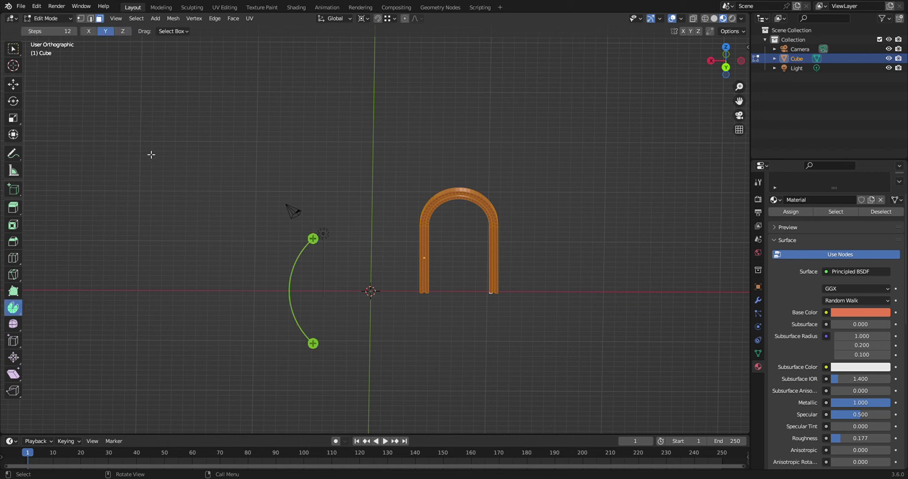
{"action": "left_click", "coordinate": [122, 31]}
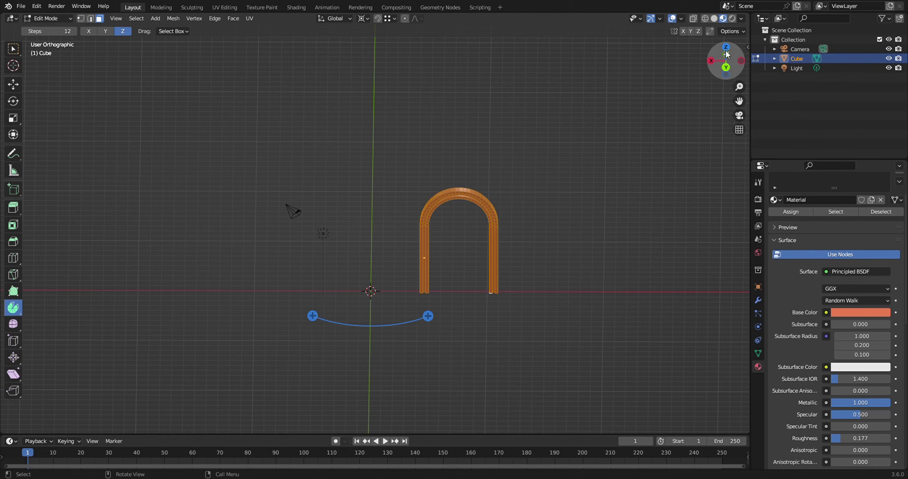
{"action": "left_click_drag", "start_coordinate": [726, 45], "coordinate": [725, 45]}
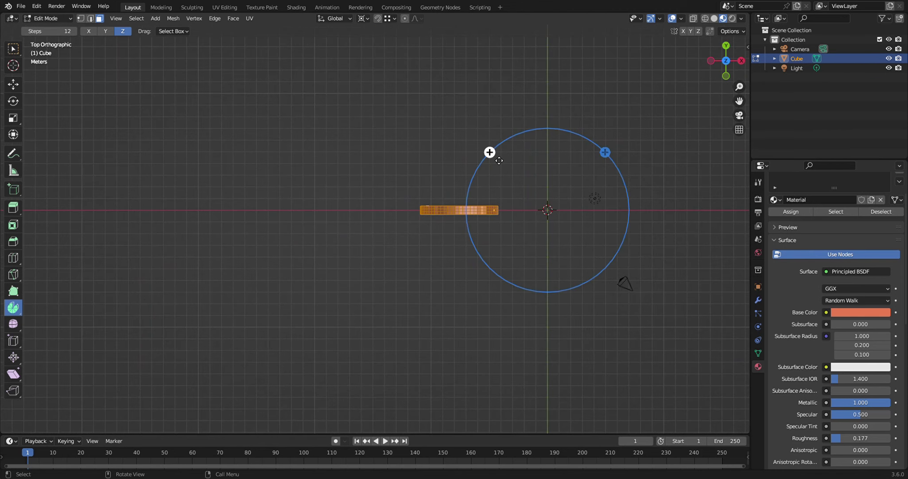
{"action": "mouse_move", "coordinate": [489, 152]}
{"action": "left_mouse_down"}
{"action": "mouse_move", "coordinate": [523, 127]}
{"action": "mouse_move", "coordinate": [556, 119]}
{"action": "mouse_move", "coordinate": [513, 240]}
{"action": "left_mouse_up"}
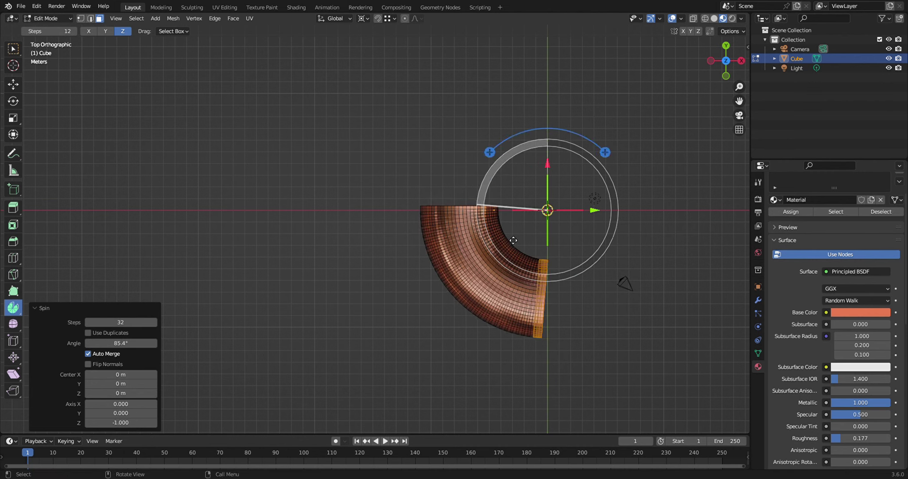
Set the spin to a full 360° angle with 60 steps
{"action": "left_click", "coordinate": [127, 344]}
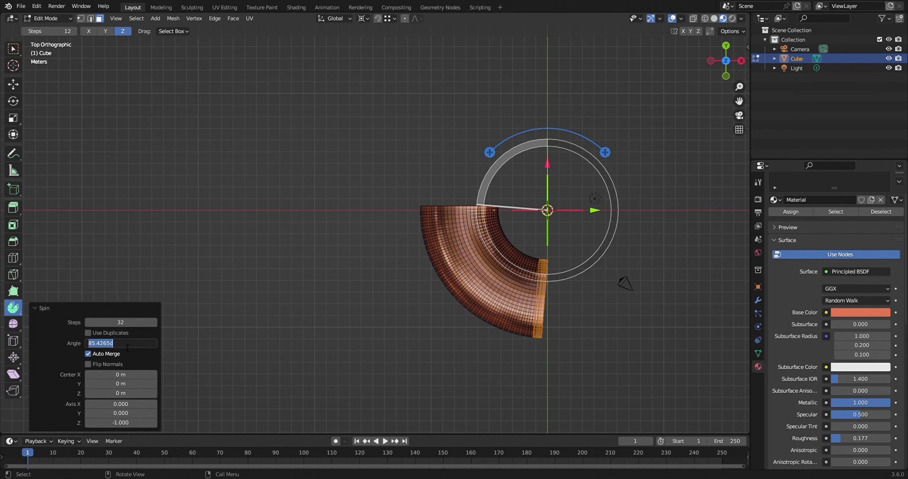
{"action": "type", "text": "360"}
{"action": "key", "text": "Return"}
{"action": "left_click", "coordinate": [128, 322]}
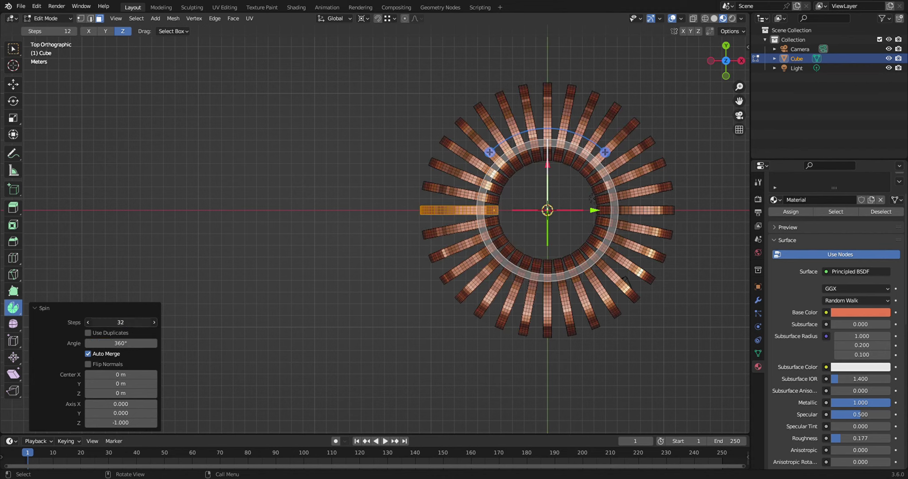
{"action": "type", "text": "60"}
{"action": "key", "text": "Return"}
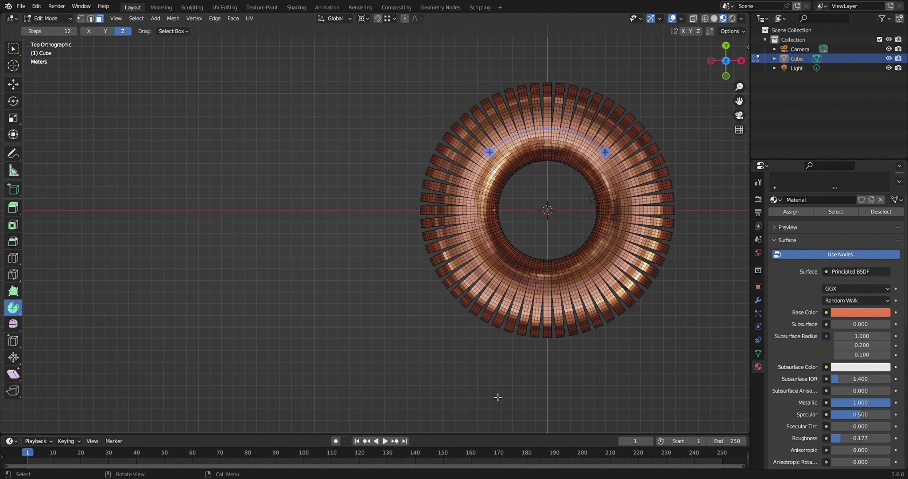
Orbit to inspect the full ring, then undo the spin
{"action": "mouse_move", "coordinate": [498, 397]}
{"action": "middle_mouse_down"}
{"action": "mouse_move", "coordinate": [502, 335]}
{"action": "mouse_move", "coordinate": [482, 359]}
{"action": "mouse_move", "coordinate": [477, 371]}
{"action": "mouse_move", "coordinate": [557, 307]}
{"action": "middle_mouse_up"}
{"action": "middle_click_drag", "start_coordinate": [616, 282], "coordinate": [604, 285]}
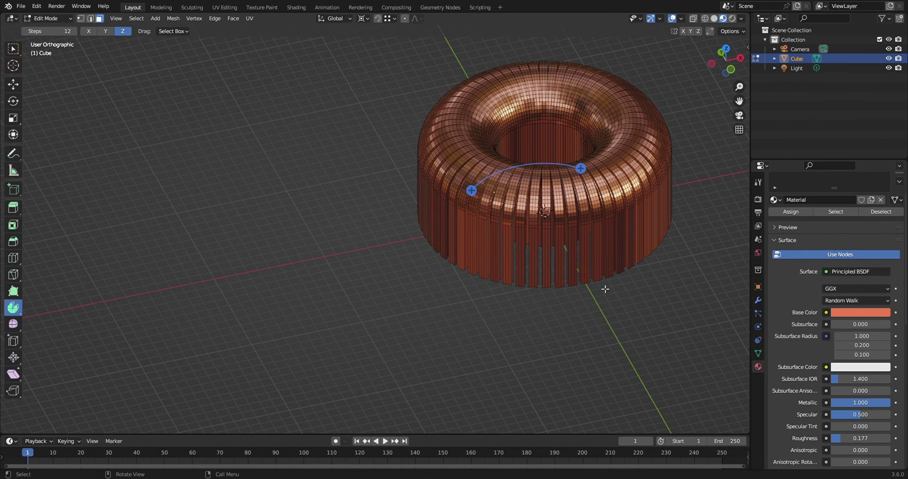
{"action": "key", "text": "ctrl+z"}
{"action": "key", "text": "ctrl+z"}
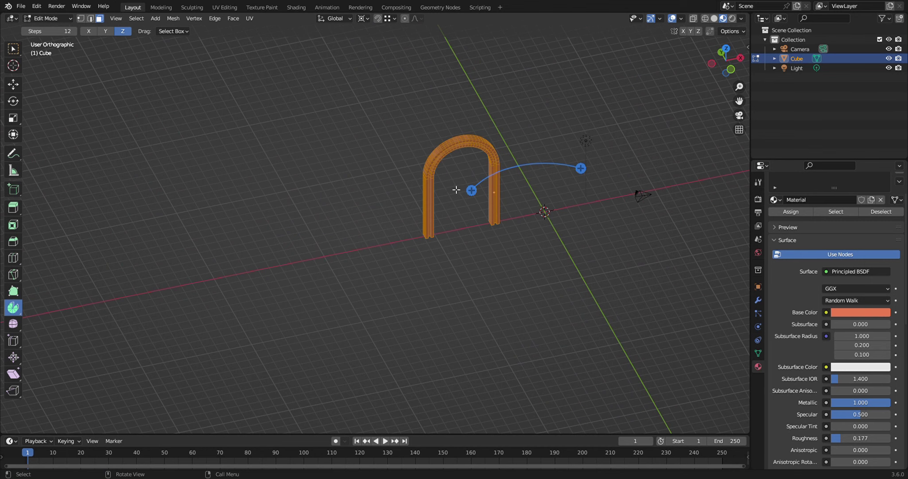
Start a new spin of the arch and set its angle to -360°
{"action": "mouse_move", "coordinate": [476, 201]}
{"action": "left_mouse_down"}
{"action": "mouse_move", "coordinate": [500, 157]}
{"action": "mouse_move", "coordinate": [560, 136]}
{"action": "mouse_move", "coordinate": [492, 181]}
{"action": "left_mouse_up"}
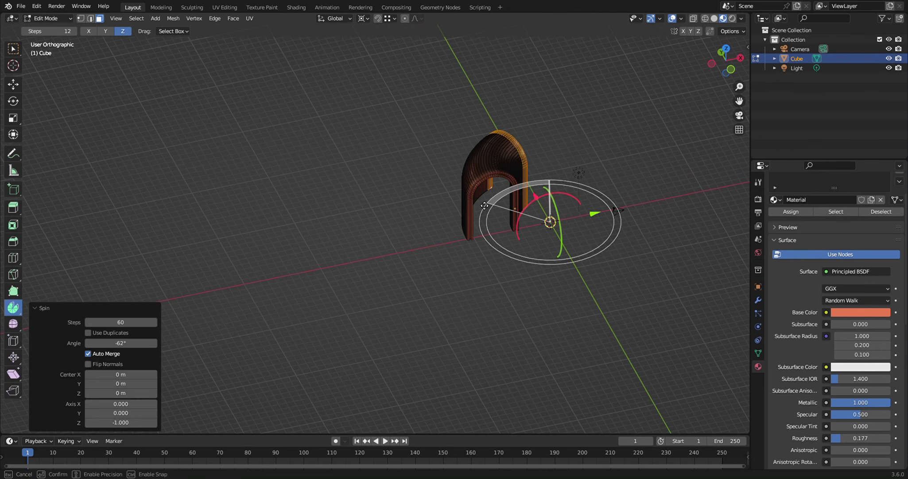
{"action": "left_click", "coordinate": [120, 344]}
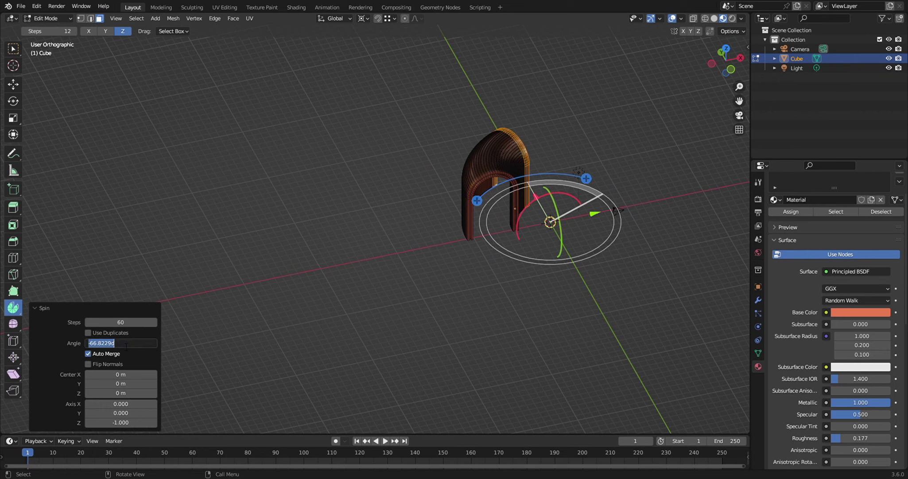
{"action": "type", "text": "-360"}
{"action": "key", "text": "Return"}
Set the spin steps to 24, then reduce them to 12 arches
{"action": "left_click", "coordinate": [111, 325]}
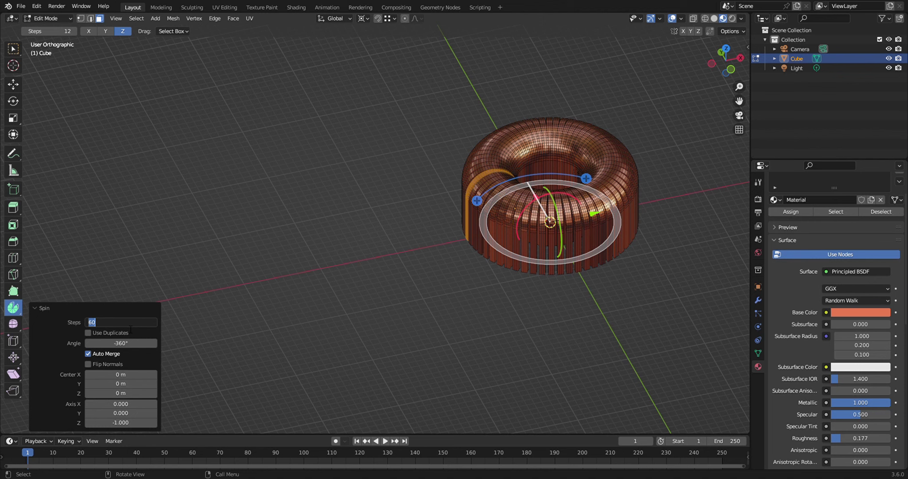
{"action": "type", "text": "24"}
{"action": "key", "text": "Return"}
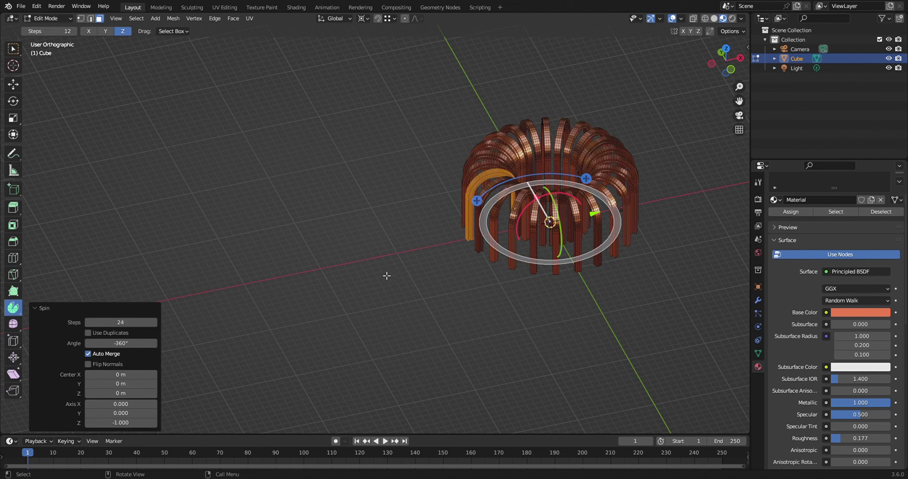
{"action": "left_click", "coordinate": [122, 323]}
{"action": "type", "text": "12"}
{"action": "key", "text": "Return"}
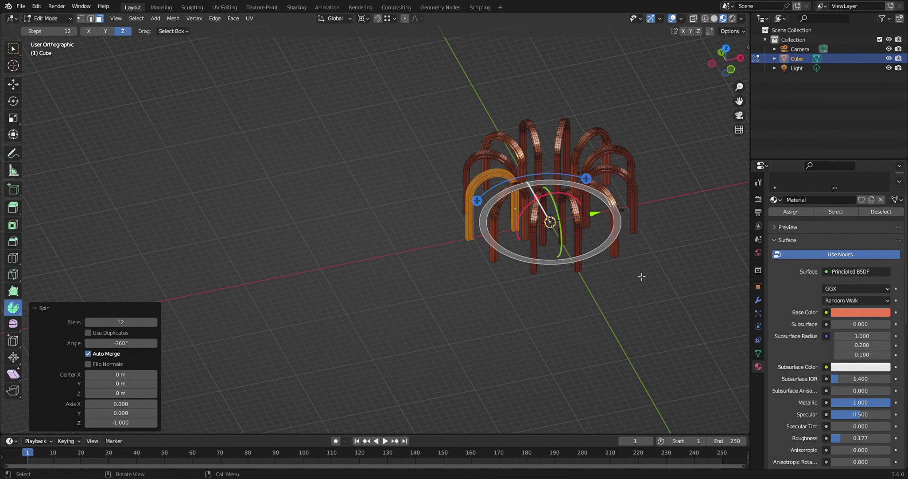
Clear the selection and return to Object Mode for a low side view of the arches
{"action": "scroll", "coordinate": [634, 272], "scroll_direction": "up", "scroll_amount": 2}
{"action": "middle_click_drag", "start_coordinate": [650, 287], "coordinate": [520, 333], "text": "shift"}
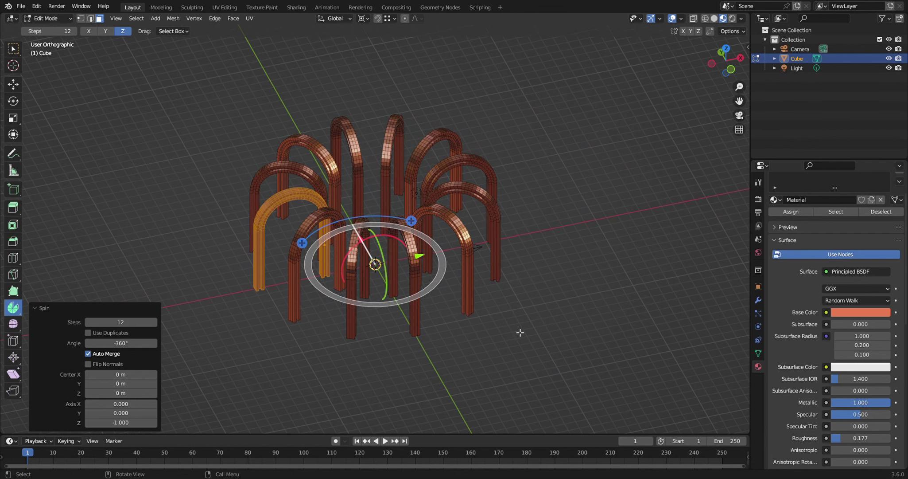
{"action": "left_click", "coordinate": [531, 316]}
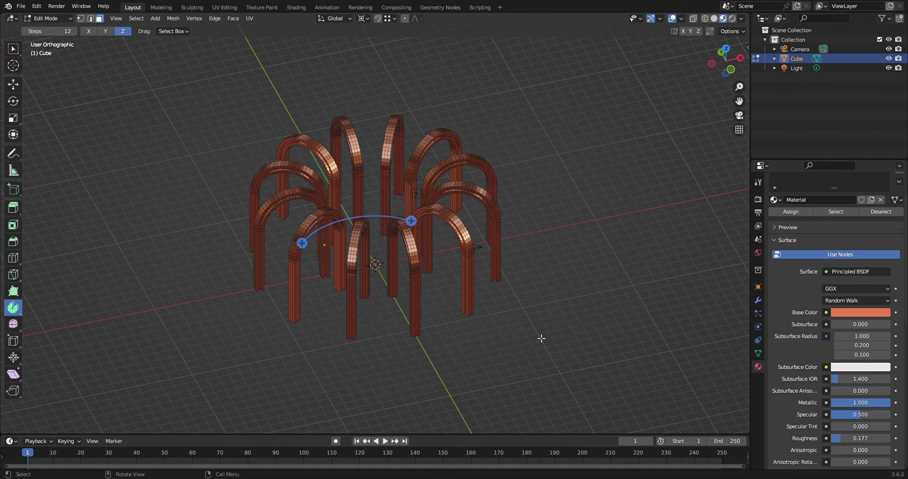
{"action": "key", "text": "Tab"}
{"action": "middle_click_drag", "start_coordinate": [537, 335], "coordinate": [568, 282]}
Re-enter Edit Mode on the twelve-arch ring and switch to Edge select mode
{"action": "scroll", "coordinate": [459, 232], "scroll_direction": "up", "scroll_amount": 3}
{"action": "scroll", "coordinate": [491, 254], "scroll_direction": "up", "scroll_amount": 3}
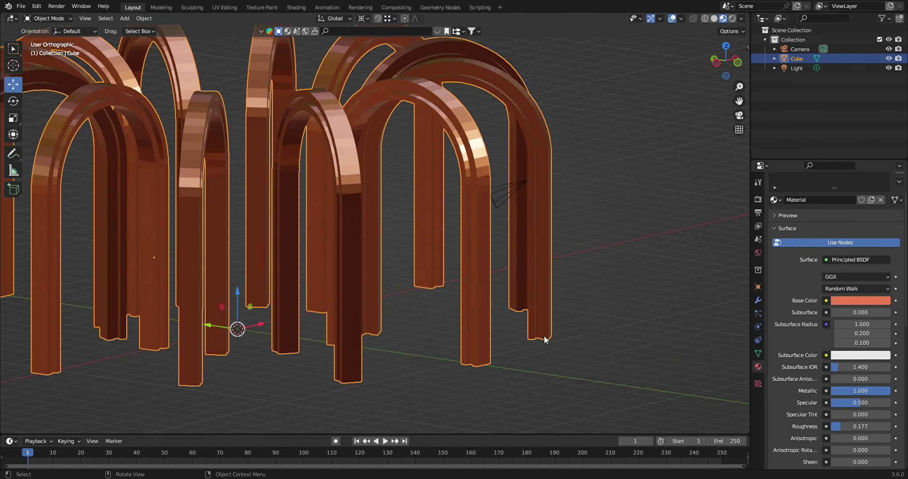
{"action": "mouse_move", "coordinate": [545, 339]}
{"action": "middle_mouse_down"}
{"action": "mouse_move", "coordinate": [337, 349]}
{"action": "mouse_move", "coordinate": [460, 338]}
{"action": "mouse_move", "coordinate": [459, 322]}
{"action": "mouse_move", "coordinate": [444, 327]}
{"action": "middle_mouse_up"}
{"action": "scroll", "coordinate": [458, 322], "scroll_direction": "down", "scroll_amount": 5}
{"action": "key", "text": "Tab"}
{"action": "scroll", "coordinate": [425, 279], "scroll_direction": "up", "scroll_amount": 2}
{"action": "scroll", "coordinate": [458, 302], "scroll_direction": "down", "scroll_amount": 1}
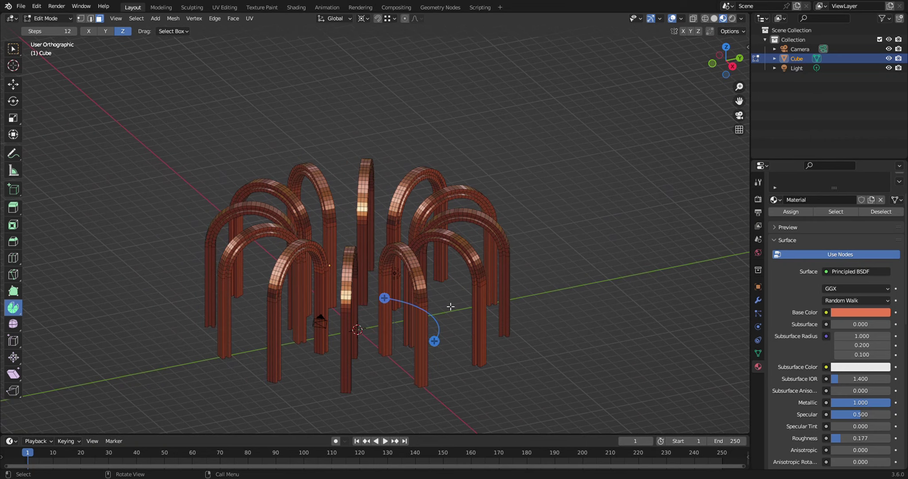
{"action": "left_click", "coordinate": [90, 18]}
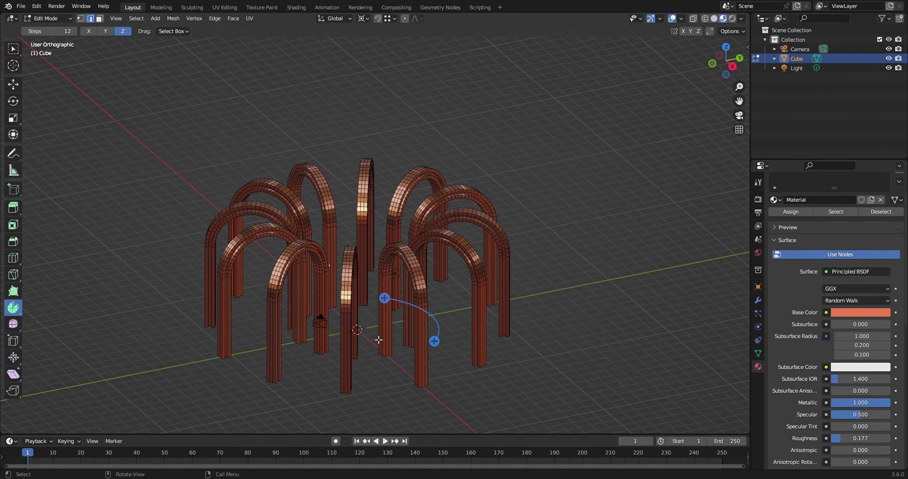
{"action": "scroll", "coordinate": [393, 333], "scroll_direction": "up", "scroll_amount": 2}
{"action": "middle_click_drag", "start_coordinate": [461, 353], "coordinate": [410, 353]}
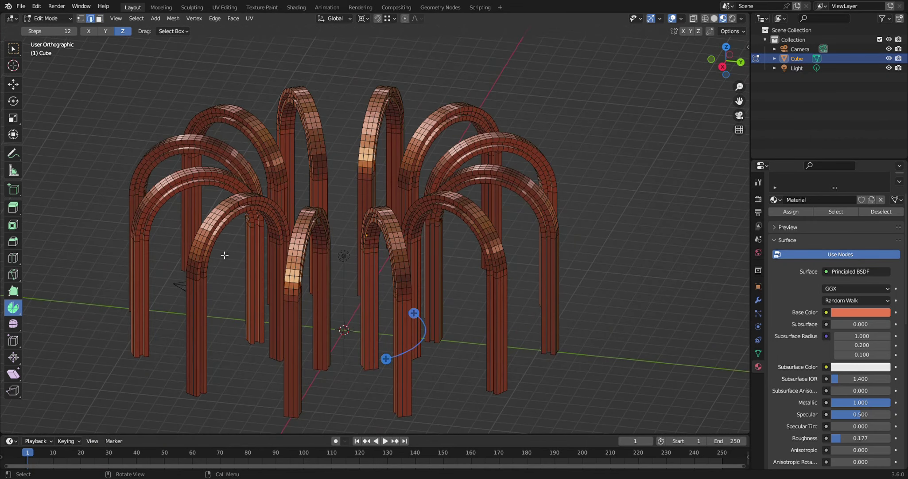
{"action": "scroll", "coordinate": [191, 278], "scroll_direction": "up", "scroll_amount": 1}
{"action": "scroll", "coordinate": [192, 278], "scroll_direction": "up", "scroll_amount": 2}
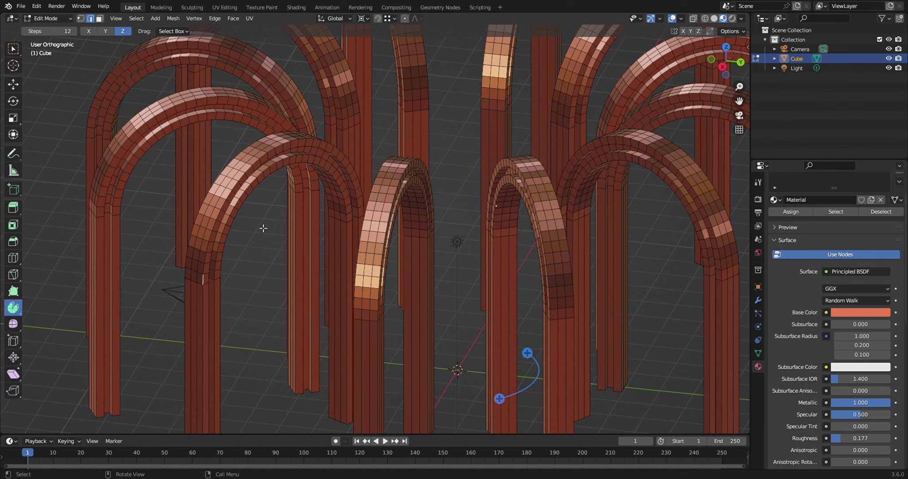
Select a curved edge path over the top and down one arch side
{"action": "left_click", "coordinate": [298, 144], "text": "ctrl"}
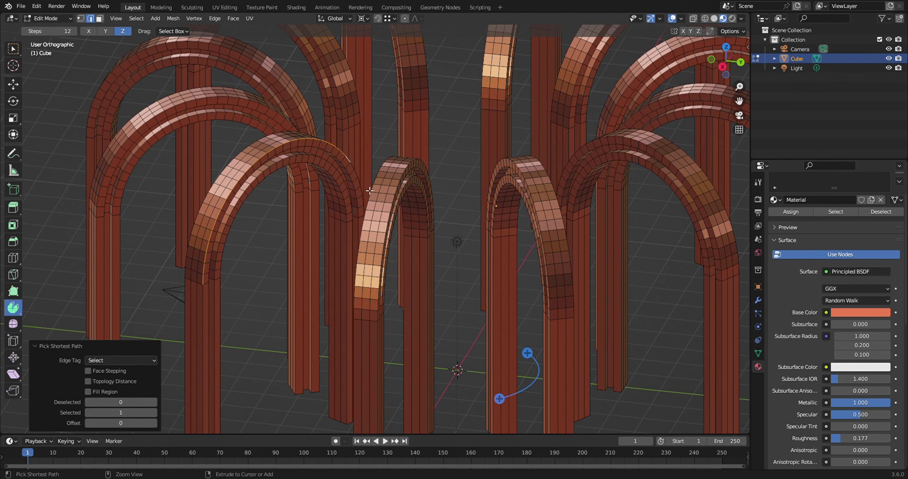
{"action": "mouse_move", "coordinate": [364, 207]}
{"action": "middle_mouse_down"}
{"action": "mouse_move", "coordinate": [293, 209]}
{"action": "mouse_move", "coordinate": [359, 244]}
{"action": "middle_mouse_up"}
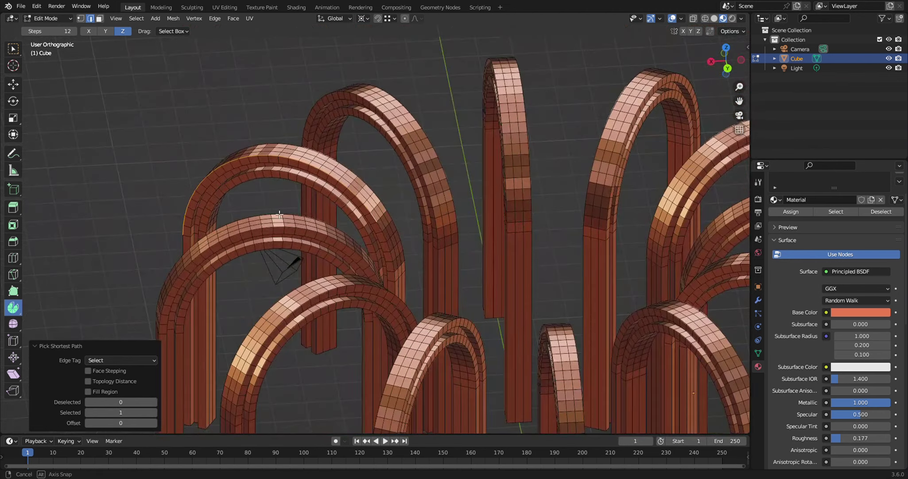
{"action": "left_click", "coordinate": [397, 281], "text": "ctrl"}
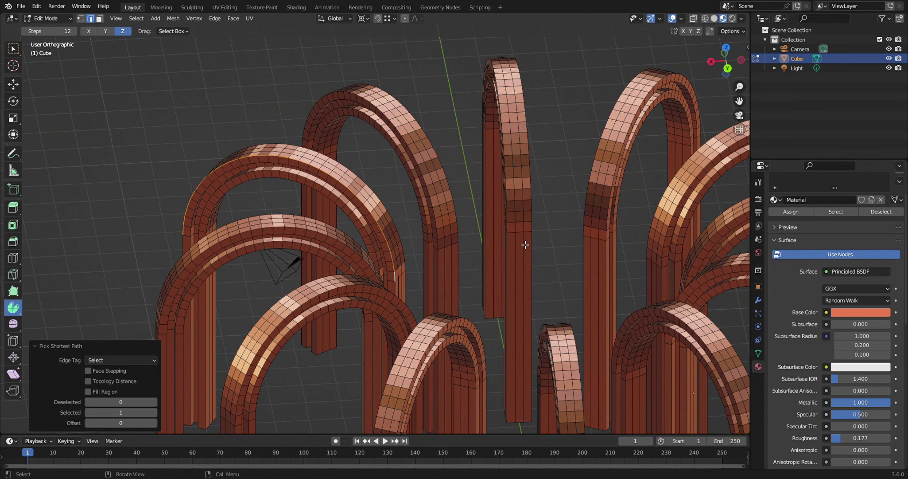
Separate the selected edges into Cube.001, verify by toggling the arches' visibility, and exit Edit Mode
{"action": "right_click", "coordinate": [328, 178]}
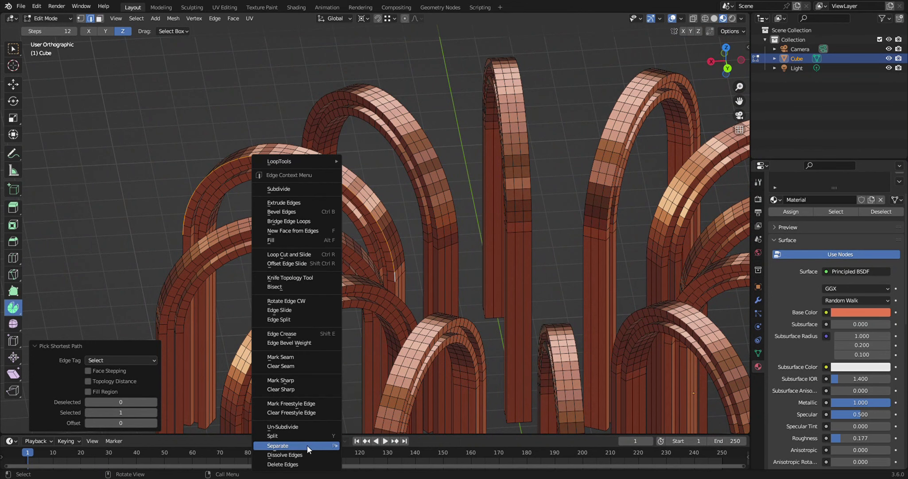
{"action": "mouse_move", "coordinate": [279, 445]}
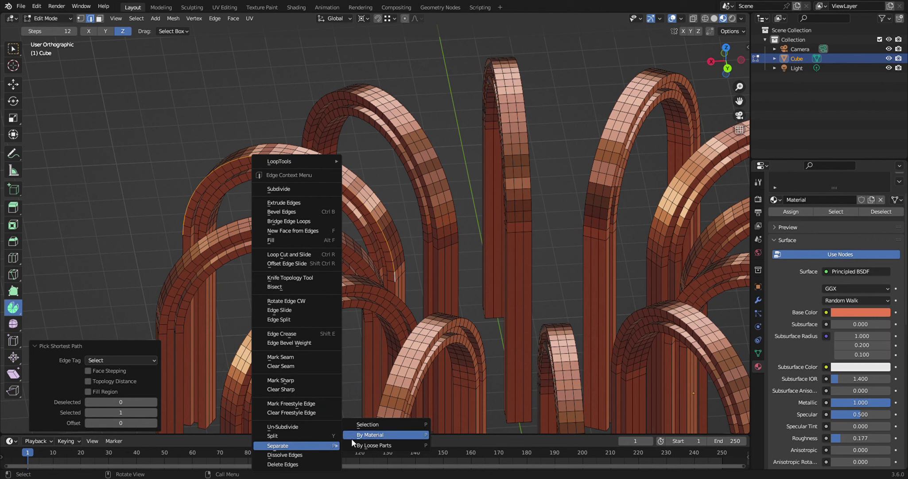
{"action": "left_click", "coordinate": [377, 425]}
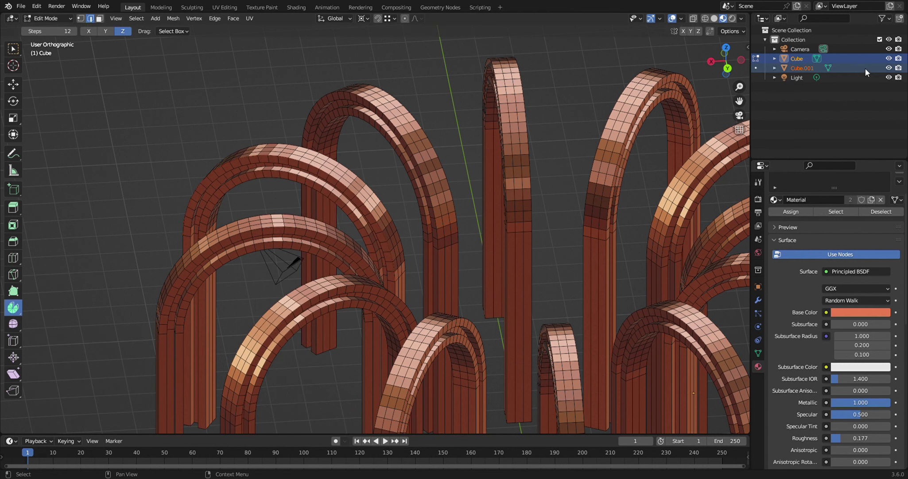
{"action": "left_click", "coordinate": [888, 59]}
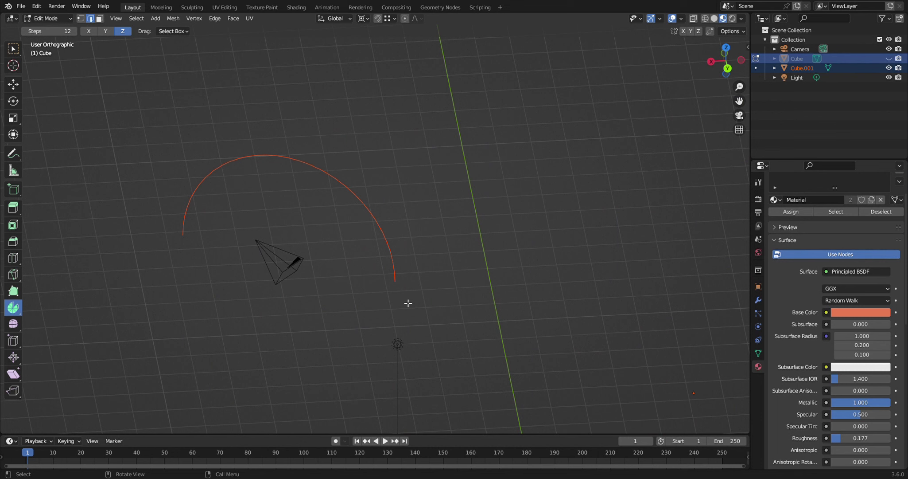
{"action": "left_click", "coordinate": [888, 59]}
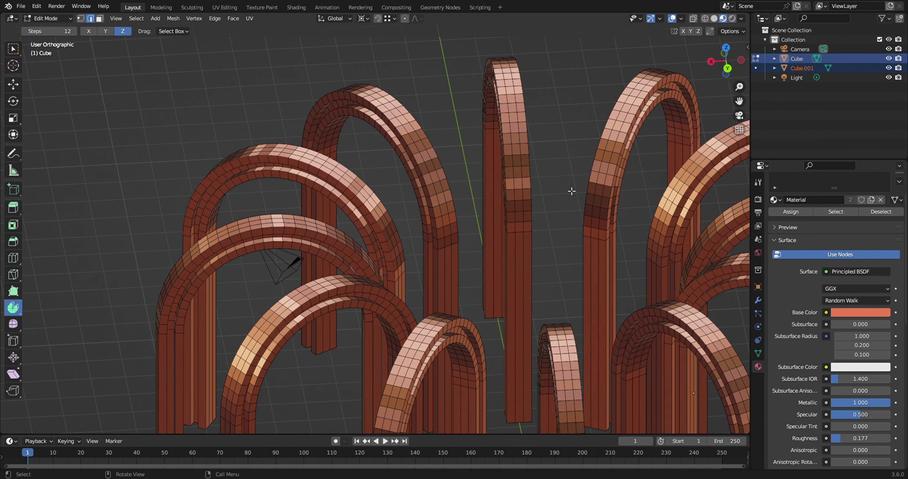
{"action": "key", "text": "Tab"}
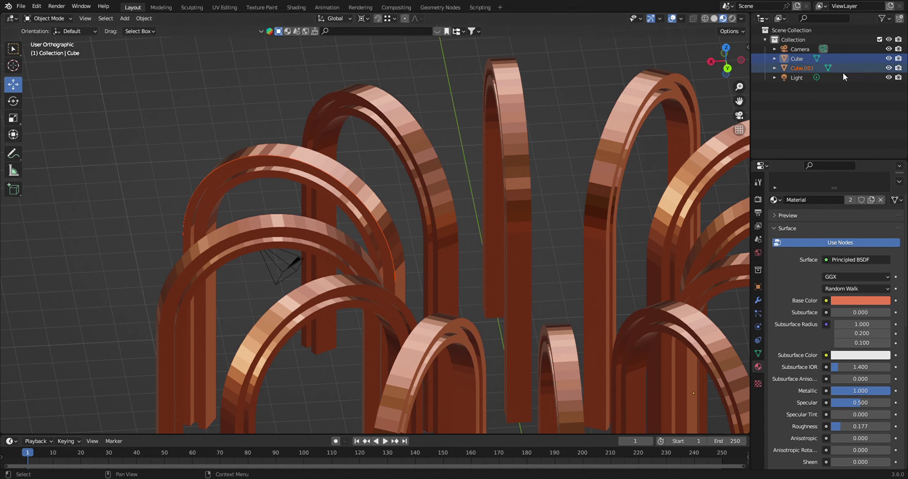
Edit Cube.001 with all its edges selected, and bring the 3D cursor into view
{"action": "left_click", "coordinate": [847, 69]}
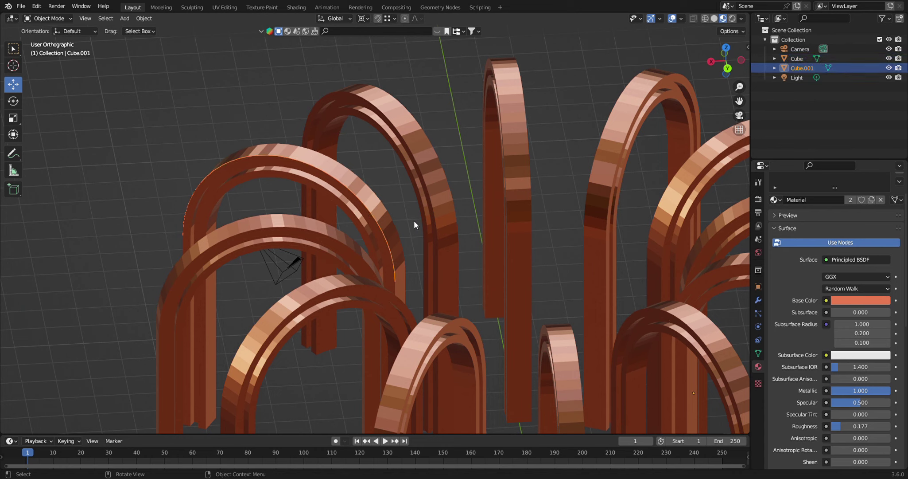
{"action": "key", "text": "Tab"}
{"action": "key", "text": "a"}
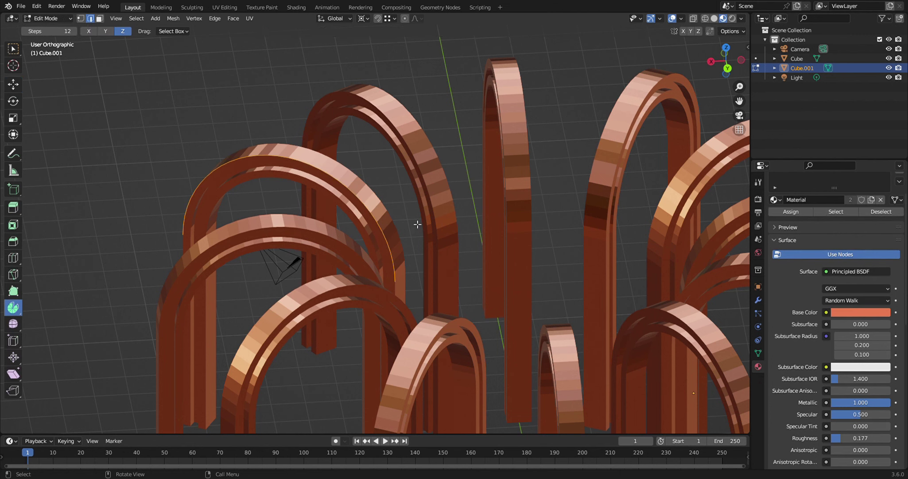
{"action": "scroll", "coordinate": [455, 269], "scroll_direction": "down", "scroll_amount": 2}
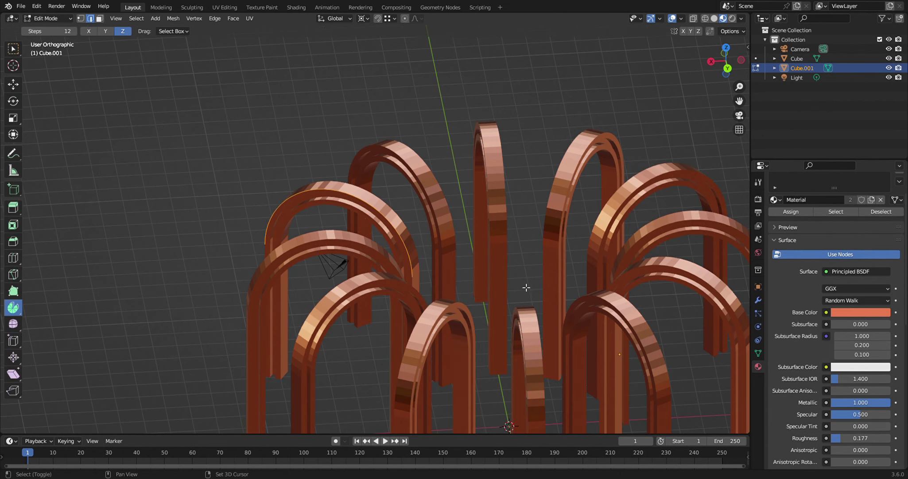
{"action": "middle_click_drag", "start_coordinate": [525, 286], "coordinate": [403, 249], "text": "shift"}
{"action": "scroll", "coordinate": [403, 249], "scroll_direction": "down", "scroll_amount": 2}
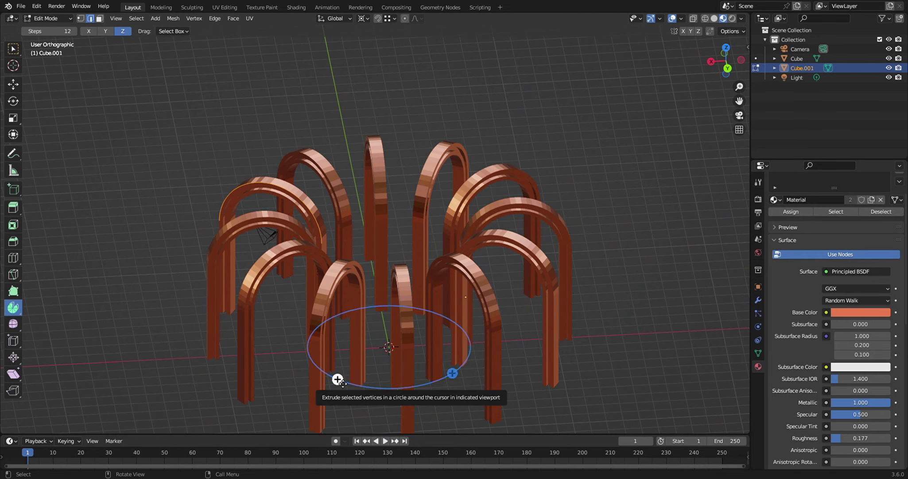
Spin the edge arc around the 3D cursor a full 360°
{"action": "mouse_move", "coordinate": [338, 379]}
{"action": "left_mouse_down"}
{"action": "mouse_move", "coordinate": [373, 331]}
{"action": "mouse_move", "coordinate": [443, 368]}
{"action": "left_mouse_up"}
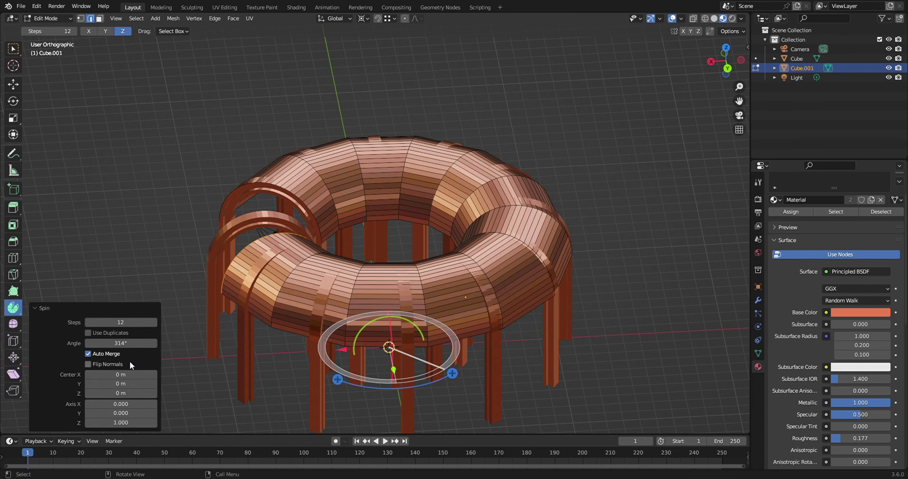
{"action": "left_click", "coordinate": [133, 344]}
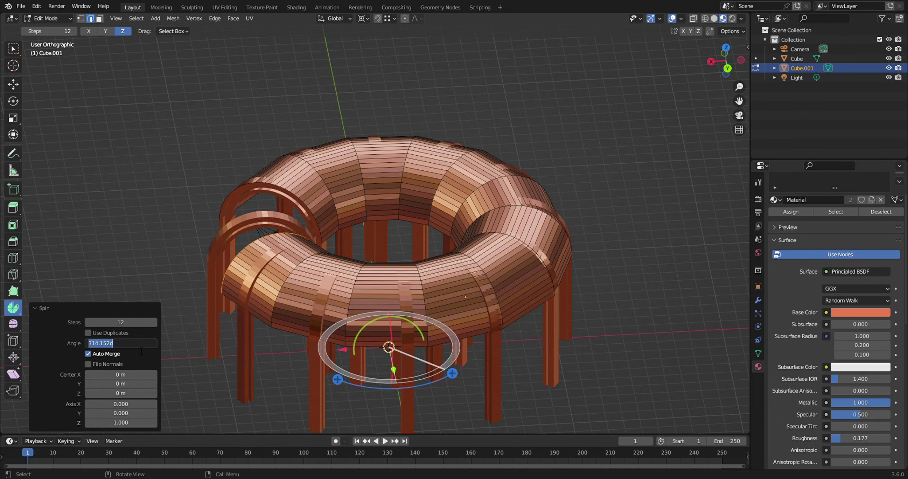
{"action": "type", "text": "360"}
{"action": "key", "text": "Return"}
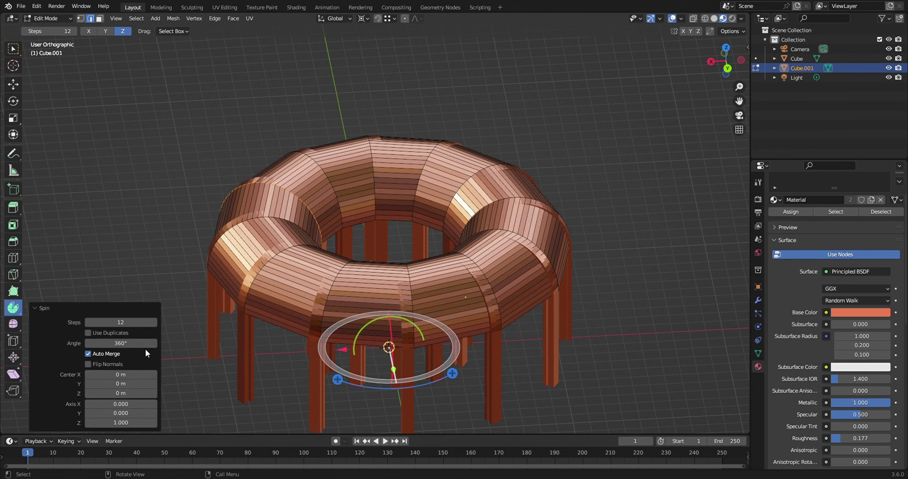
Raise the spin steps to 60, then 120, for a smooth torus
{"action": "left_click", "coordinate": [140, 327]}
{"action": "type", "text": "60"}
{"action": "key", "text": "Return"}
{"action": "left_click", "coordinate": [141, 326]}
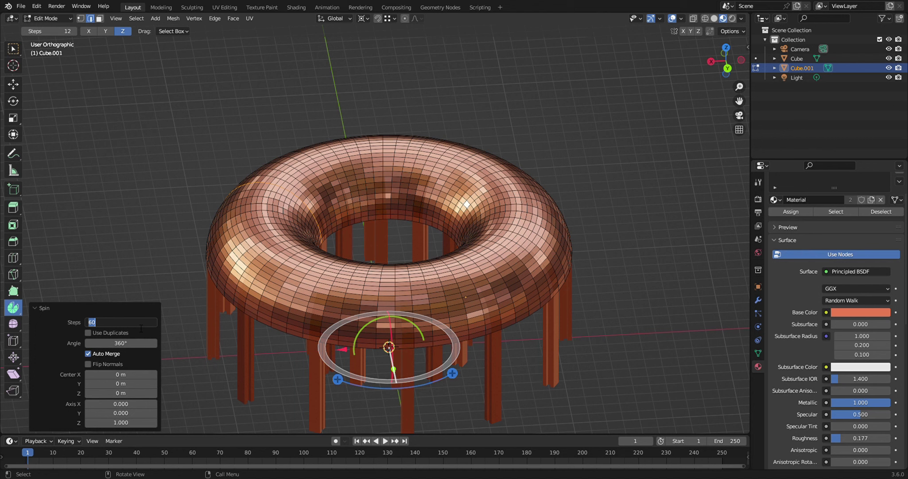
{"action": "type", "text": "12"}
{"action": "key", "text": "Return"}
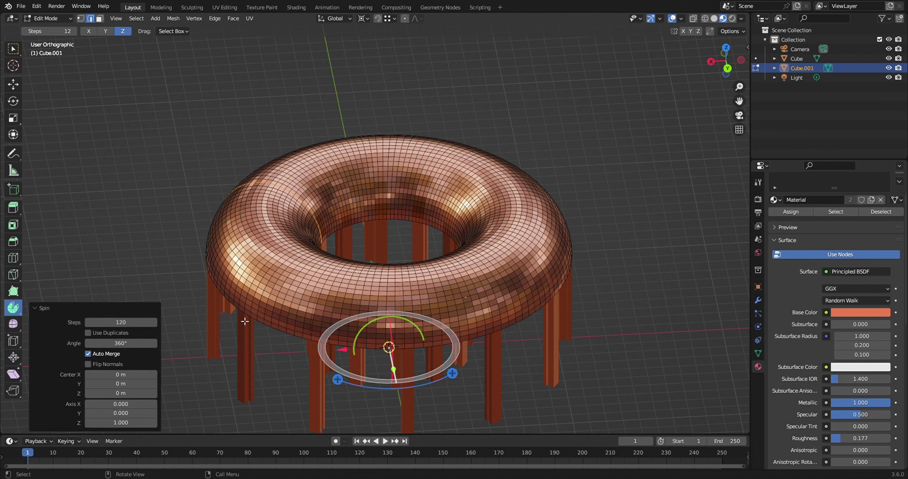
{"action": "mouse_move", "coordinate": [239, 373]}
{"action": "middle_mouse_down"}
{"action": "mouse_move", "coordinate": [337, 338]}
{"action": "mouse_move", "coordinate": [373, 371]}
{"action": "middle_mouse_up"}
{"action": "scroll", "coordinate": [279, 236], "scroll_direction": "up", "scroll_amount": 2}
Try lifting a torus ring with the Move tool, undo it, and return to Object Mode
{"action": "scroll", "coordinate": [279, 236], "scroll_direction": "up", "scroll_amount": 2}
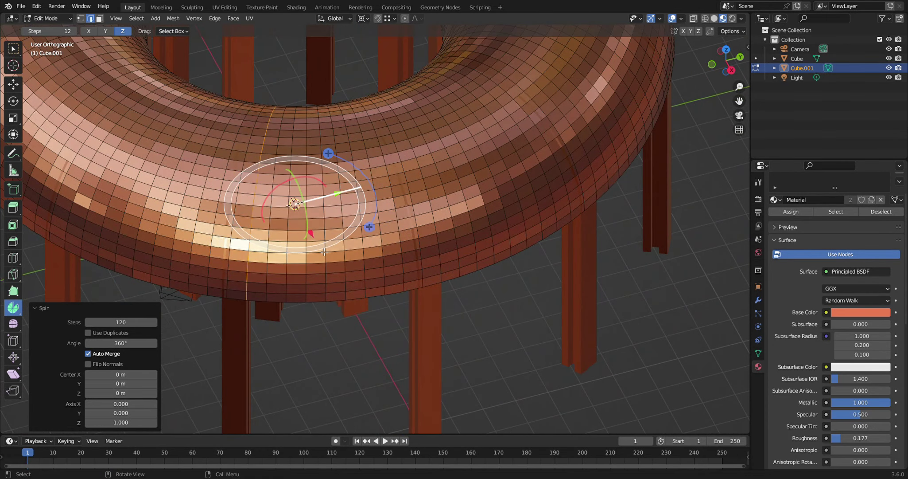
{"action": "left_click", "coordinate": [14, 84]}
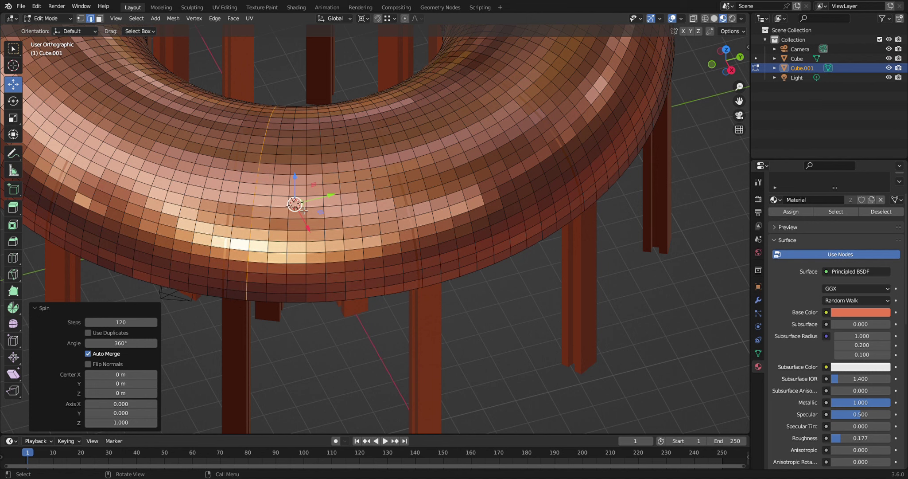
{"action": "left_click_drag", "start_coordinate": [297, 177], "coordinate": [298, 182]}
{"action": "middle_click_drag", "start_coordinate": [297, 182], "coordinate": [312, 298]}
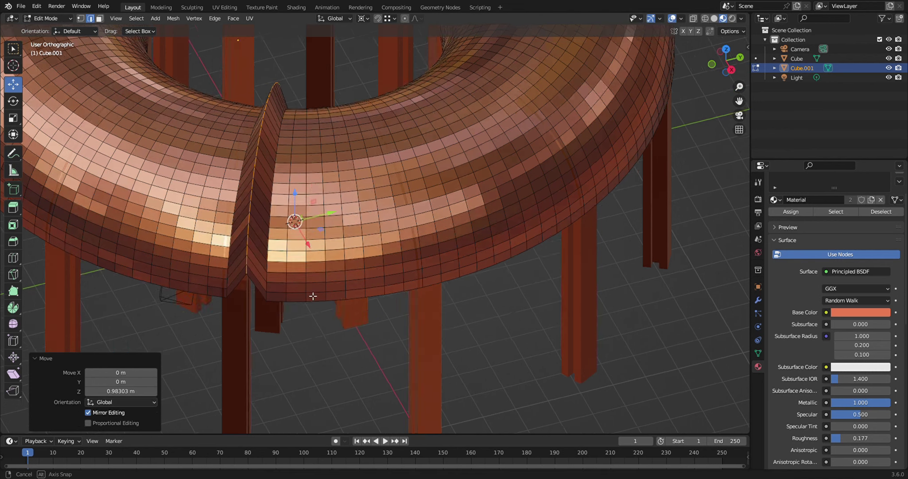
{"action": "scroll", "coordinate": [322, 264], "scroll_direction": "down", "scroll_amount": 3}
{"action": "key", "text": "ctrl+z"}
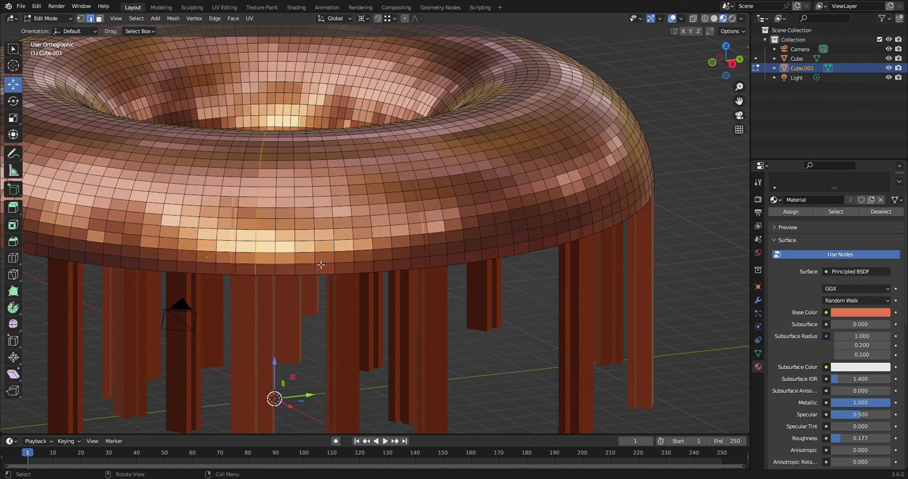
{"action": "middle_click_drag", "start_coordinate": [417, 281], "coordinate": [412, 300]}
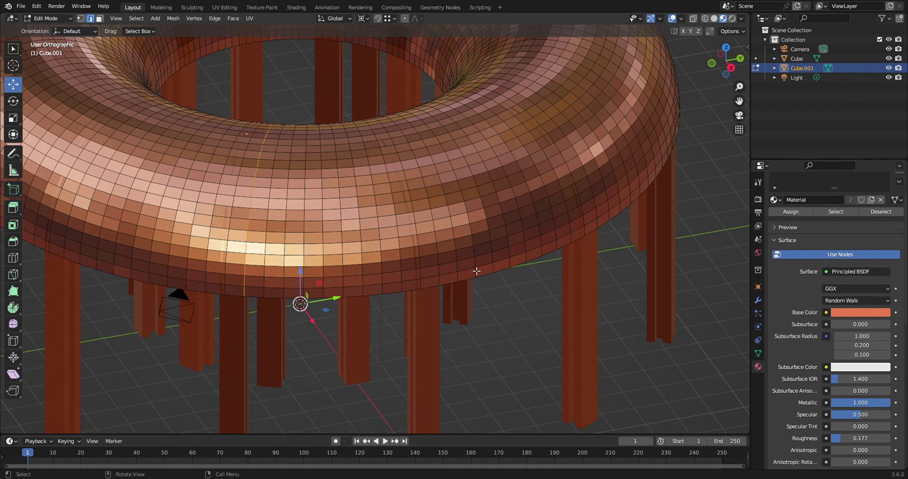
{"action": "key", "text": "Tab"}
{"action": "scroll", "coordinate": [472, 267], "scroll_direction": "down", "scroll_amount": 4}
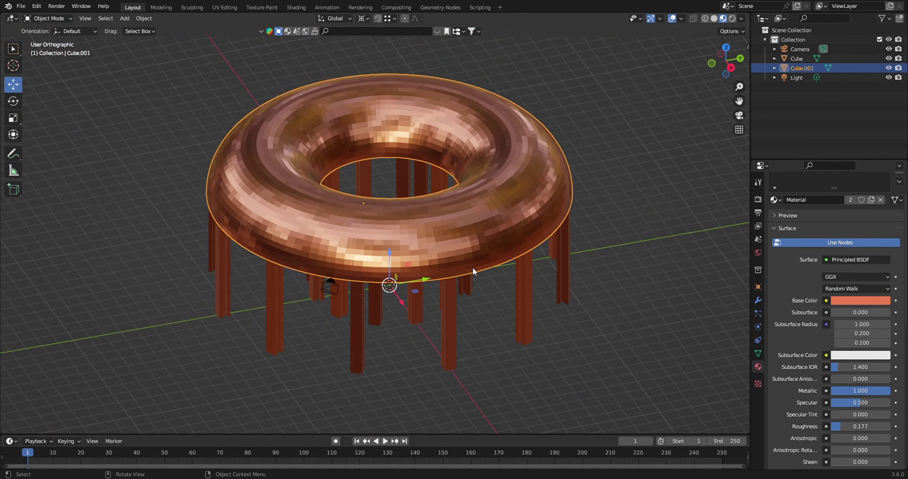
Apply Shade Smooth to the copper torus, then orbit around to inspect it
{"action": "right_click", "coordinate": [445, 240]}
{"action": "left_click", "coordinate": [419, 131]}
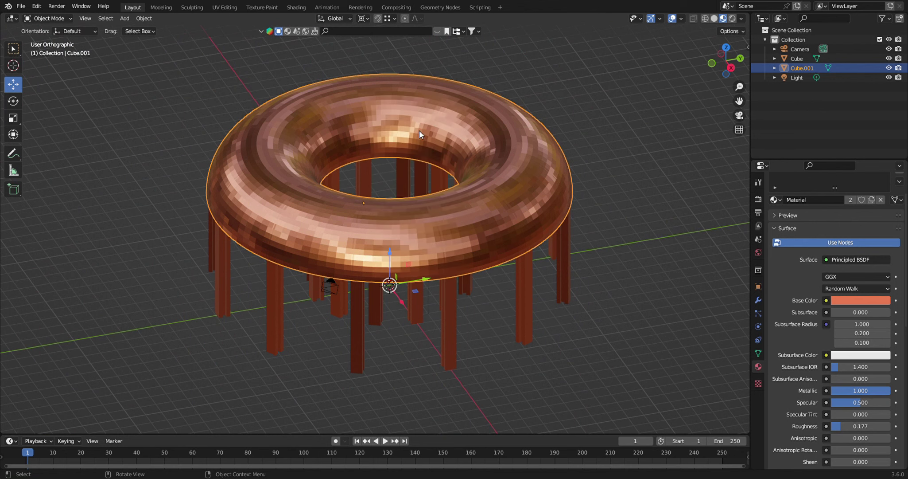
{"action": "right_click", "coordinate": [433, 236]}
{"action": "left_click", "coordinate": [407, 109]}
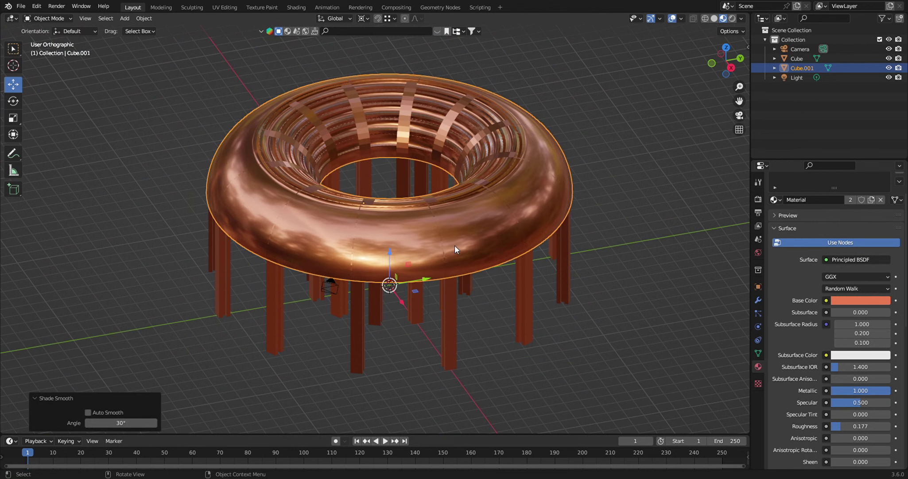
{"action": "scroll", "coordinate": [456, 241], "scroll_direction": "up", "scroll_amount": 2}
{"action": "middle_click_drag", "start_coordinate": [551, 272], "coordinate": [468, 264]}
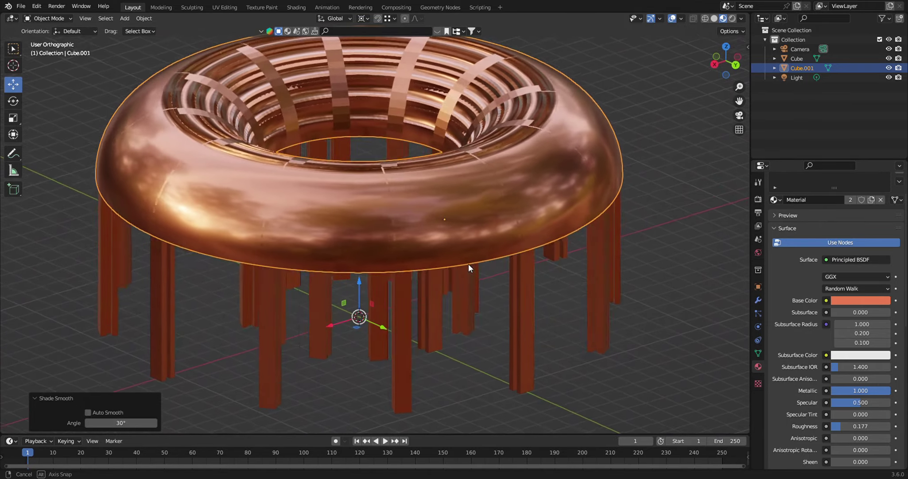
{"action": "scroll", "coordinate": [523, 250], "scroll_direction": "down", "scroll_amount": 1}
{"action": "scroll", "coordinate": [589, 264], "scroll_direction": "down", "scroll_amount": 1}
{"action": "mouse_move", "coordinate": [589, 263]}
{"action": "middle_mouse_down"}
{"action": "mouse_move", "coordinate": [492, 227]}
{"action": "mouse_move", "coordinate": [468, 261]}
{"action": "mouse_move", "coordinate": [506, 274]}
{"action": "mouse_move", "coordinate": [546, 261]}
{"action": "middle_mouse_up"}
{"action": "scroll", "coordinate": [546, 261], "scroll_direction": "up", "scroll_amount": 2}
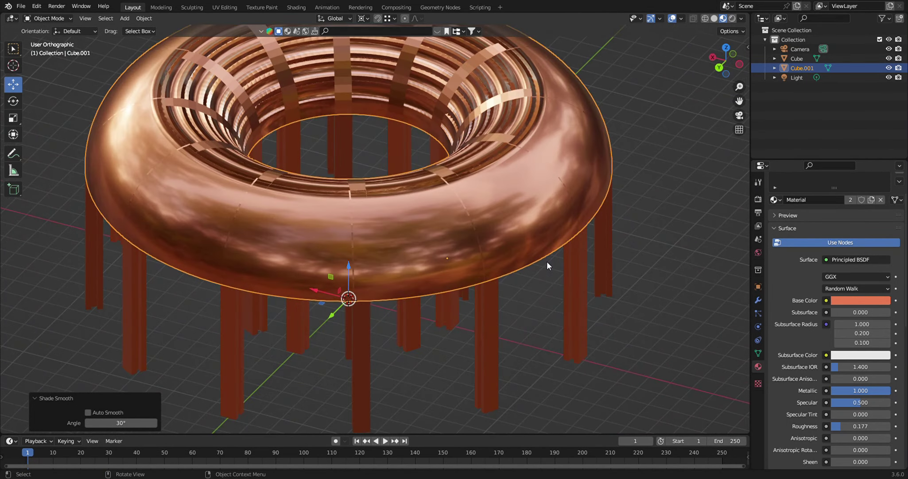
{"action": "scroll", "coordinate": [546, 261], "scroll_direction": "down", "scroll_amount": 4}
{"action": "mouse_move", "coordinate": [591, 282]}
{"action": "middle_mouse_down"}
{"action": "mouse_move", "coordinate": [501, 263]}
{"action": "mouse_move", "coordinate": [437, 296]}
{"action": "middle_mouse_up"}
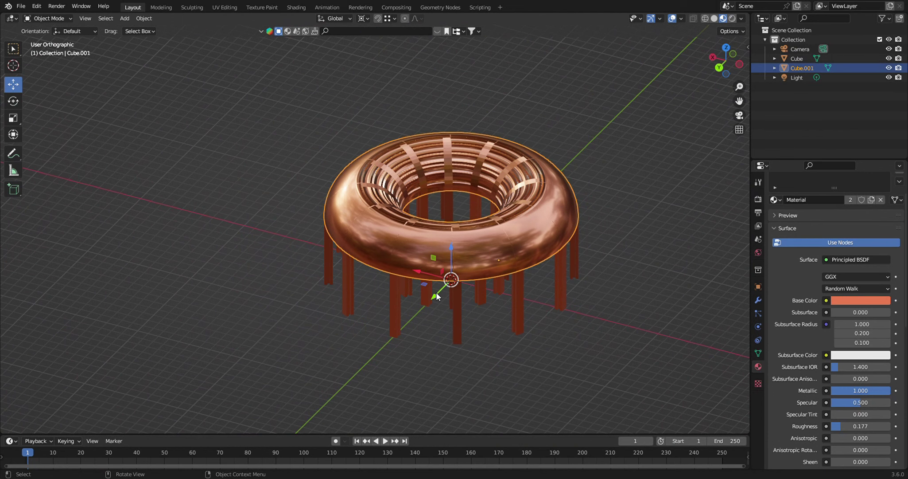
Move the torus and arched pillars together 34.04 m along Y, then recentre on the origin
{"action": "left_click_drag", "start_coordinate": [437, 296], "coordinate": [508, 293]}
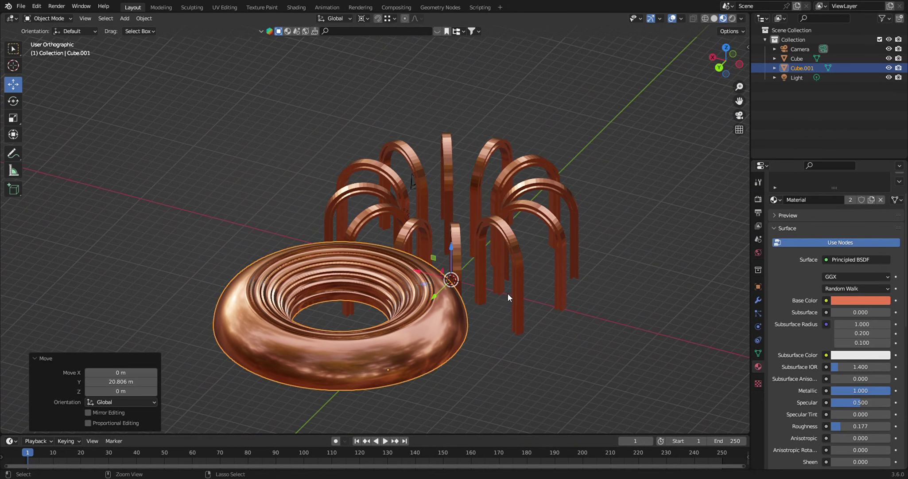
{"action": "key", "text": "ctrl+z"}
{"action": "left_click", "coordinate": [522, 288], "text": "shift"}
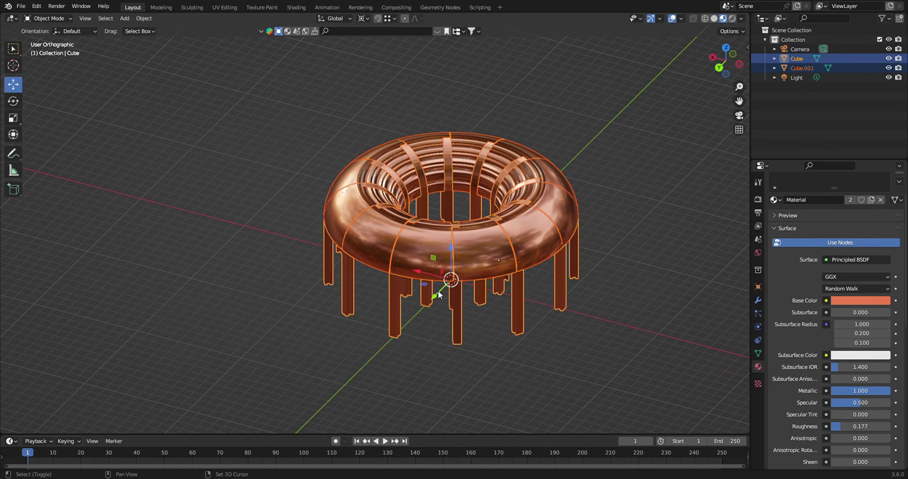
{"action": "mouse_move", "coordinate": [435, 295]}
{"action": "left_mouse_down"}
{"action": "mouse_move", "coordinate": [360, 344]}
{"action": "mouse_move", "coordinate": [590, 349]}
{"action": "left_mouse_up"}
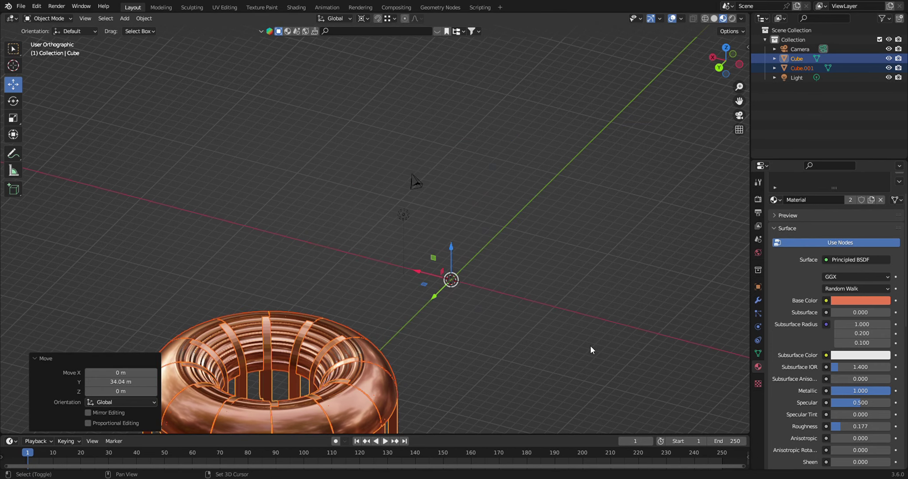
{"action": "mouse_move", "coordinate": [590, 348]}
{"action": "middle_mouse_down", "text": "shift"}
{"action": "mouse_move", "coordinate": [524, 346]}
{"action": "mouse_move", "coordinate": [344, 367]}
{"action": "middle_mouse_up", "text": "shift"}
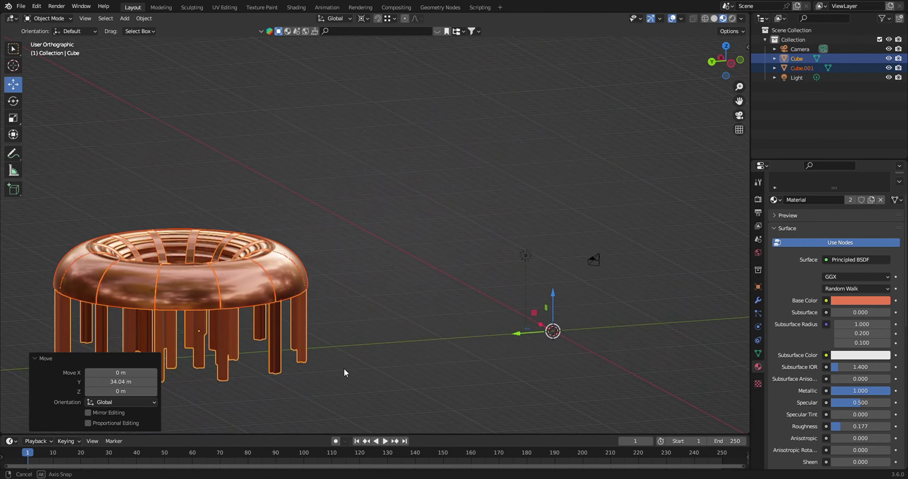
{"action": "middle_click_drag", "start_coordinate": [625, 345], "coordinate": [460, 313], "text": "shift"}
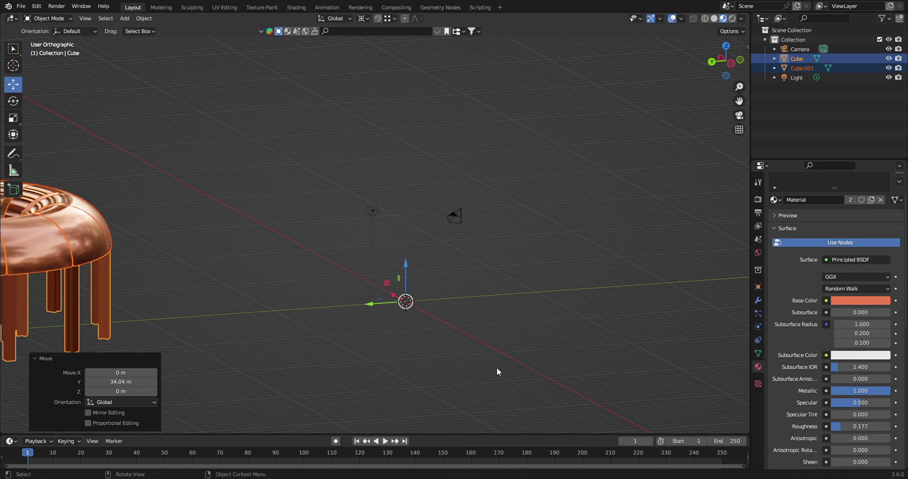
{"action": "scroll", "coordinate": [473, 375], "scroll_direction": "up", "scroll_amount": 1}
{"action": "middle_click_drag", "start_coordinate": [473, 375], "coordinate": [498, 321], "text": "shift"}
{"action": "middle_click_drag", "start_coordinate": [464, 357], "coordinate": [452, 357]}
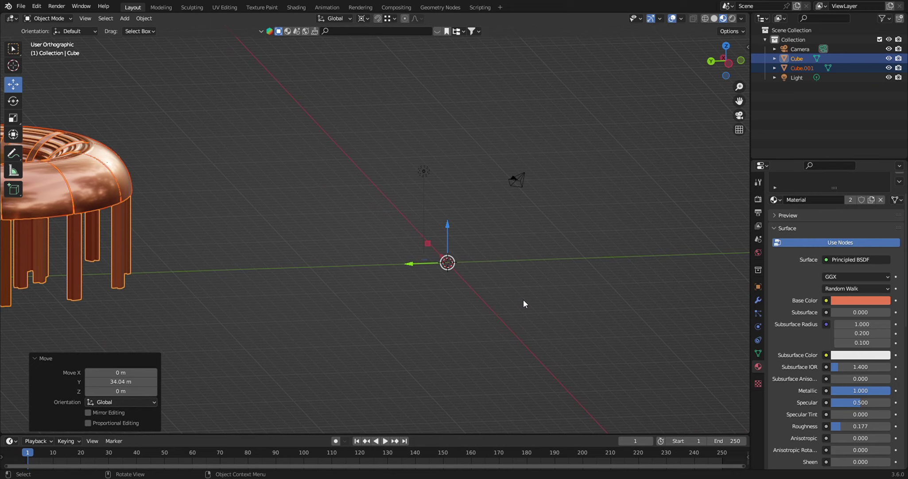
Add a new mesh cylinder at the 3D cursor
{"action": "key", "text": "shift"}
{"action": "key", "text": "shift+a"}
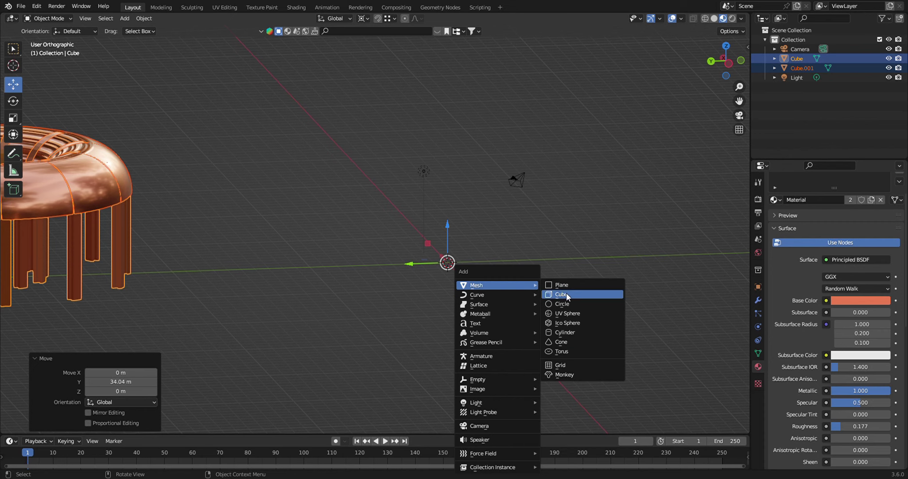
{"action": "left_click", "coordinate": [564, 332]}
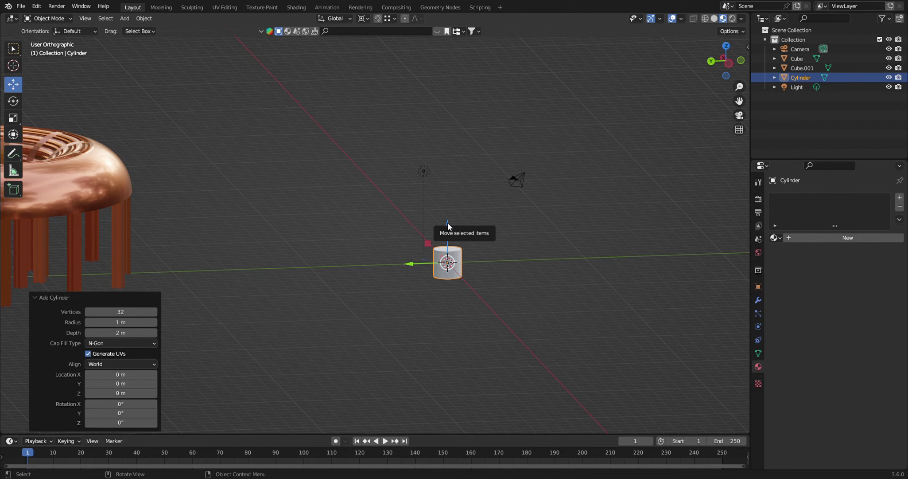
Lift the cylinder exactly 1 m along Z using Increment snapping
{"action": "left_click_drag", "start_coordinate": [448, 225], "coordinate": [461, 211]}
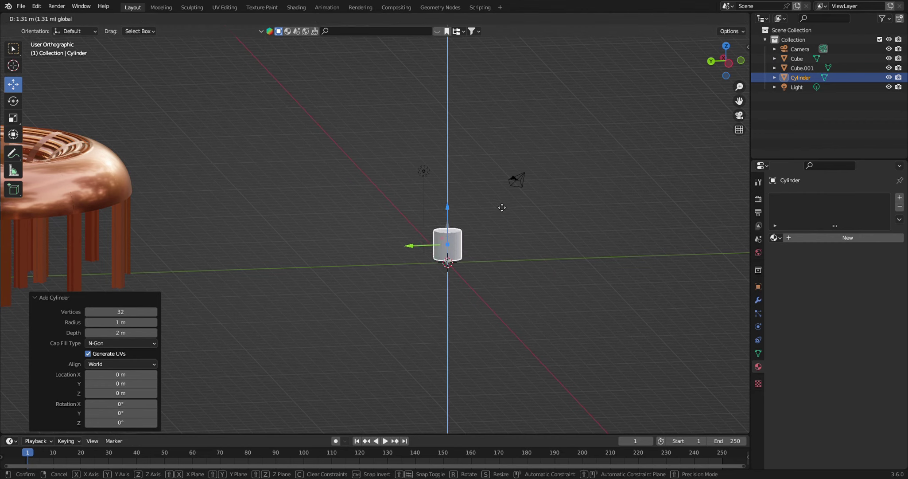
{"action": "left_click_drag", "start_coordinate": [461, 211], "coordinate": [498, 208]}
{"action": "key", "text": "ctrl+z"}
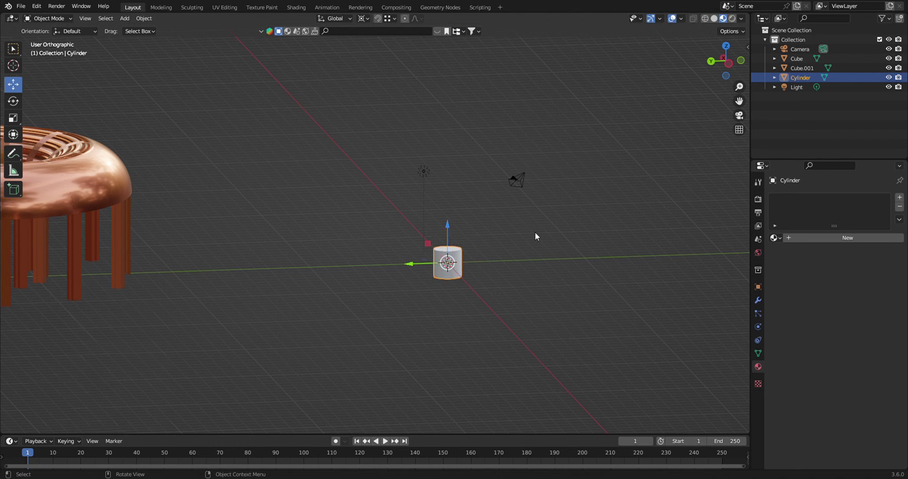
{"action": "left_click", "coordinate": [392, 18]}
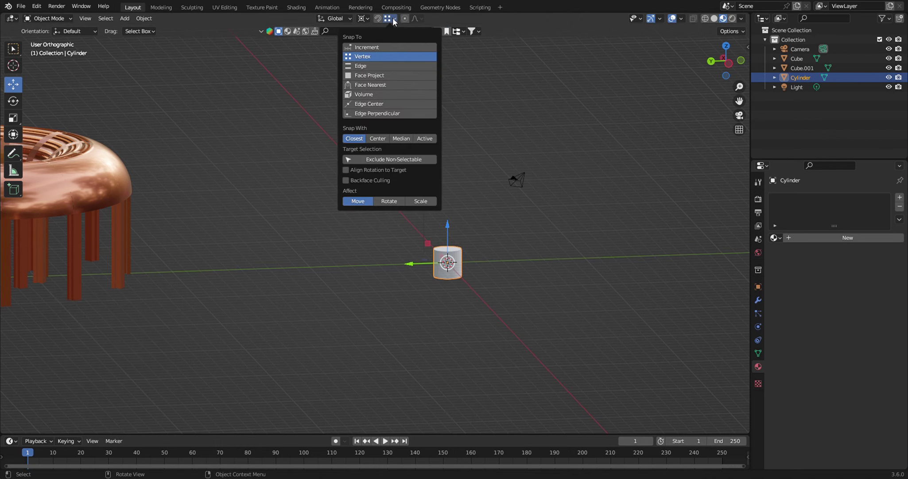
{"action": "left_click", "coordinate": [359, 47]}
{"action": "left_click_drag", "start_coordinate": [449, 227], "coordinate": [455, 203]}
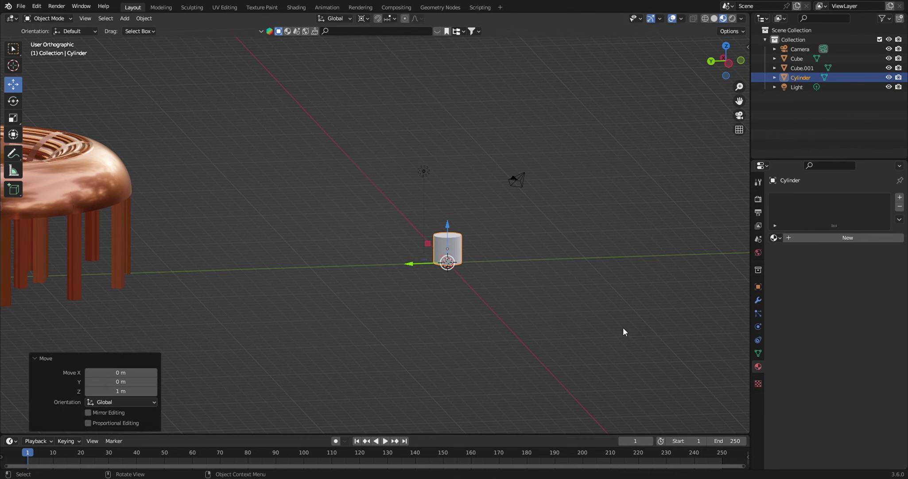
{"action": "middle_click_drag", "start_coordinate": [623, 328], "coordinate": [563, 332]}
In Edit Mode, raise the cylinder's top face to stretch it much taller
{"action": "key", "text": "KP_Decimal"}
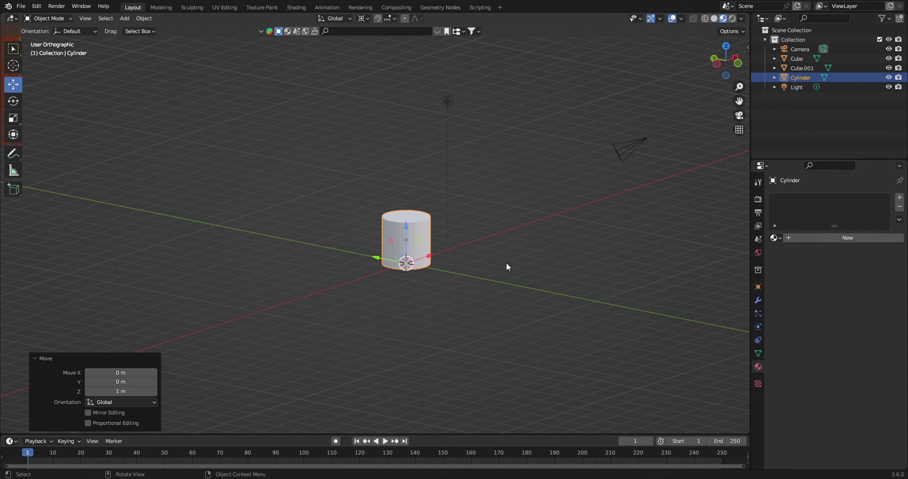
{"action": "key", "text": "Tab"}
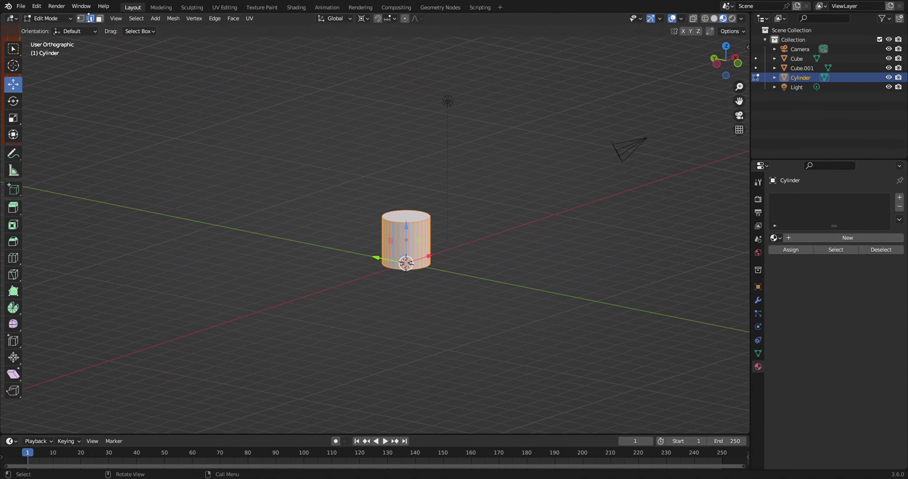
{"action": "left_click", "coordinate": [99, 18]}
{"action": "left_click", "coordinate": [413, 217]}
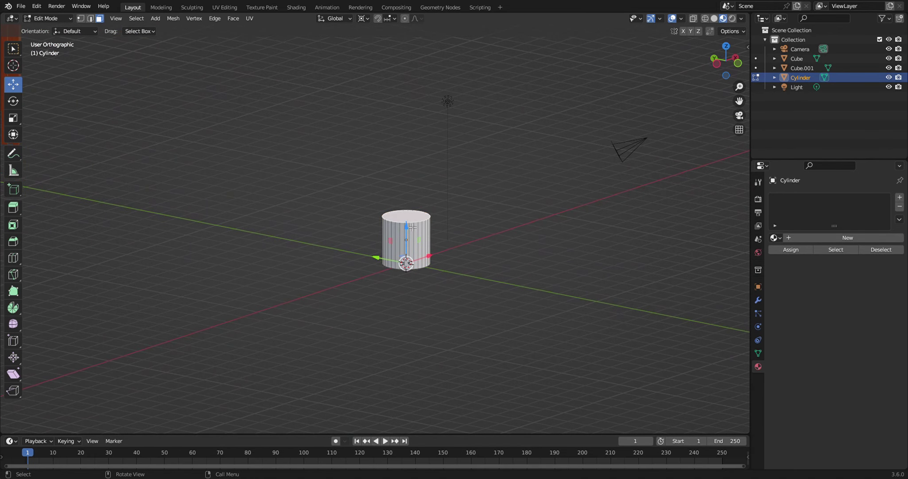
{"action": "left_click_drag", "start_coordinate": [406, 219], "coordinate": [406, 119]}
Delete the top face to open the tube and select the top rim's vertices
{"action": "scroll", "coordinate": [512, 232], "scroll_direction": "down", "scroll_amount": 2}
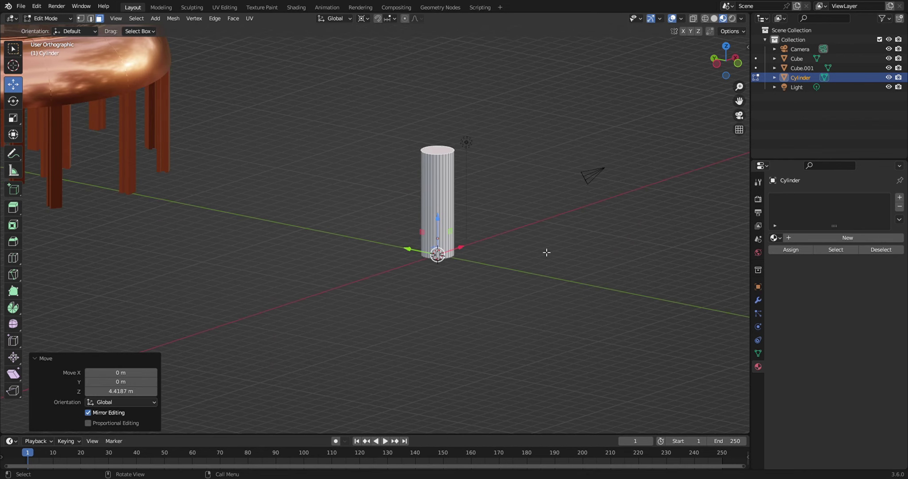
{"action": "middle_click_drag", "start_coordinate": [562, 263], "coordinate": [521, 276], "text": "shift"}
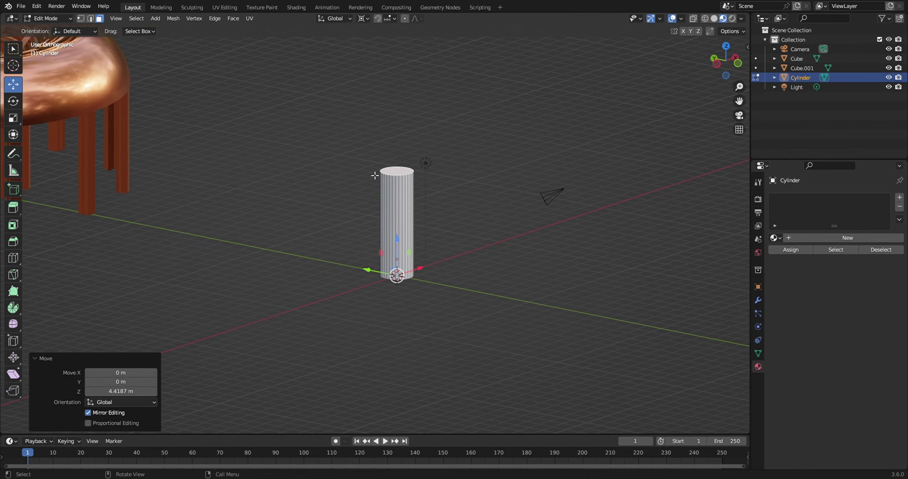
{"action": "key", "text": "x"}
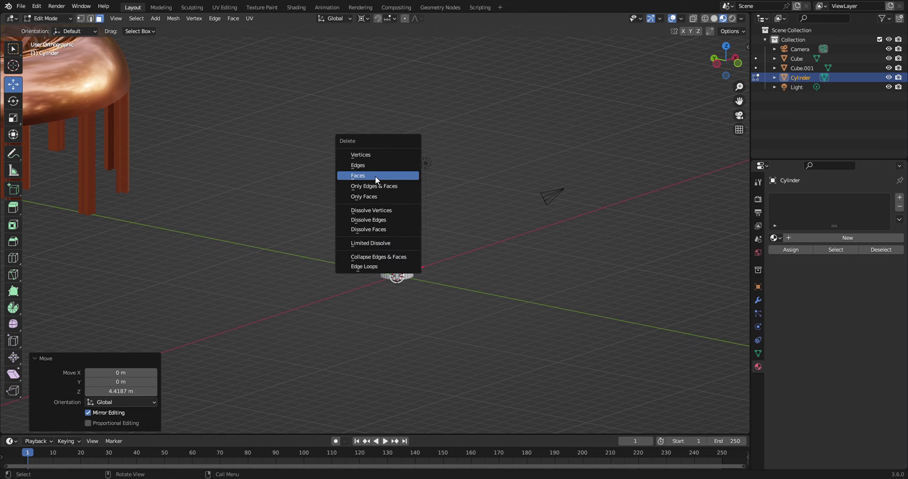
{"action": "left_click", "coordinate": [375, 175]}
{"action": "mouse_move", "coordinate": [489, 261]}
{"action": "middle_mouse_down"}
{"action": "mouse_move", "coordinate": [511, 274]}
{"action": "mouse_move", "coordinate": [511, 263]}
{"action": "middle_mouse_up"}
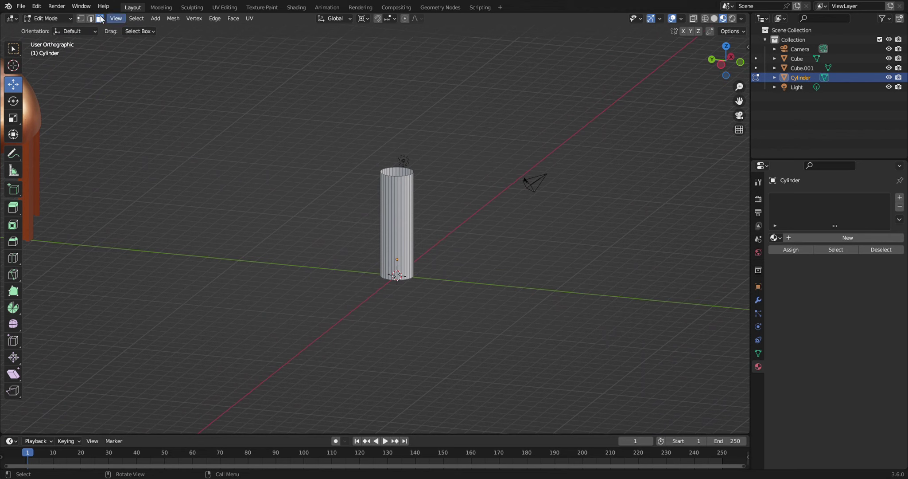
{"action": "left_click", "coordinate": [80, 19]}
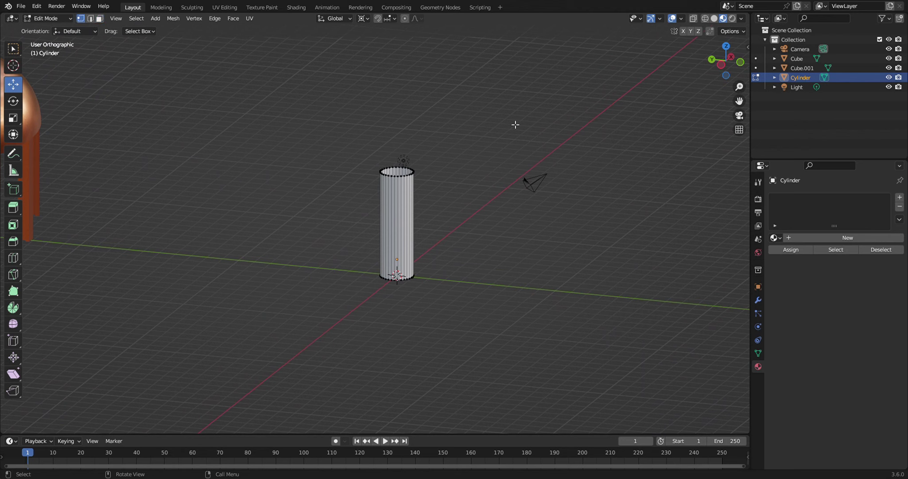
{"action": "left_click_drag", "start_coordinate": [343, 153], "coordinate": [475, 193]}
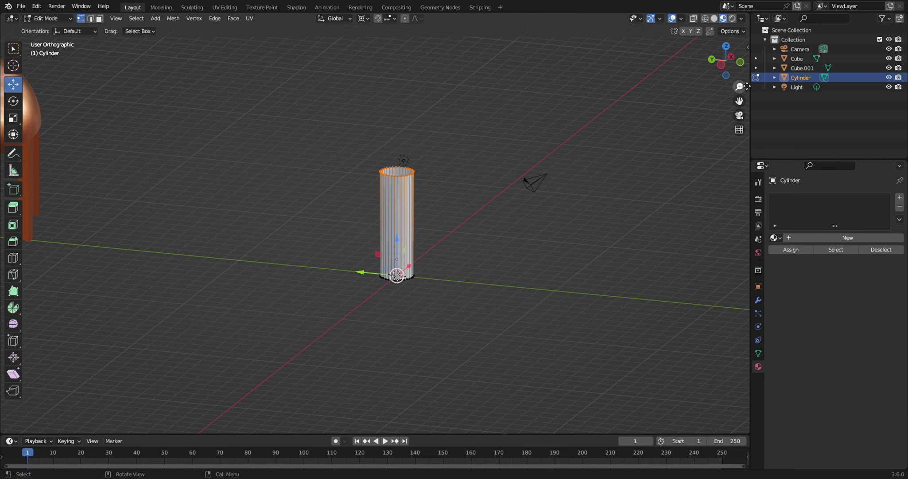
In Right Orthographic view, place the 3D cursor beside the cylinder's top rim
{"action": "left_click", "coordinate": [712, 60]}
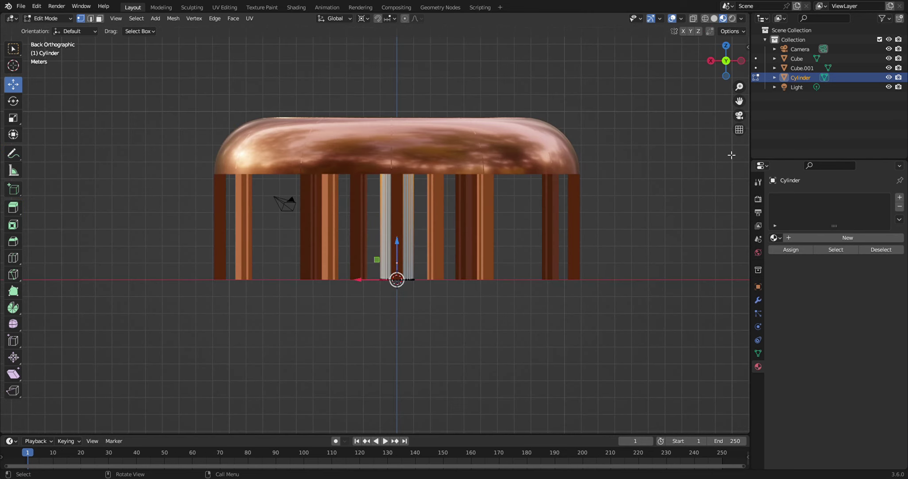
{"action": "left_click", "coordinate": [739, 130]}
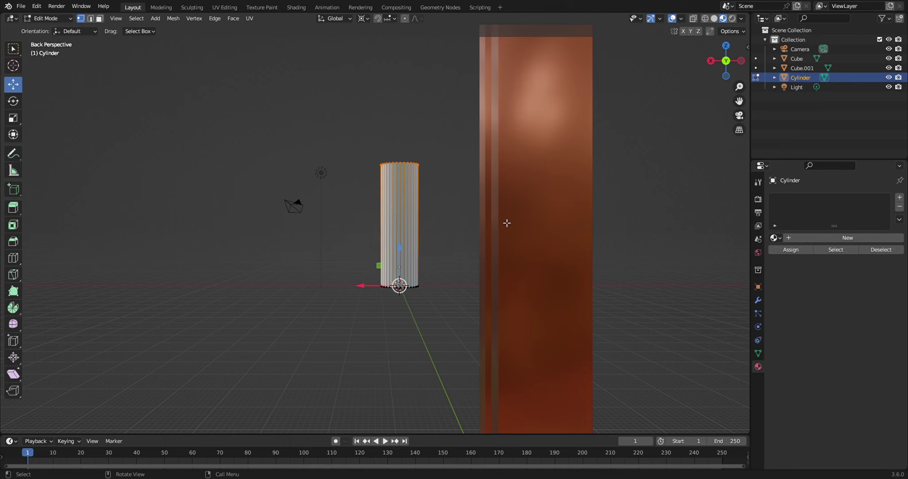
{"action": "left_click", "coordinate": [711, 61]}
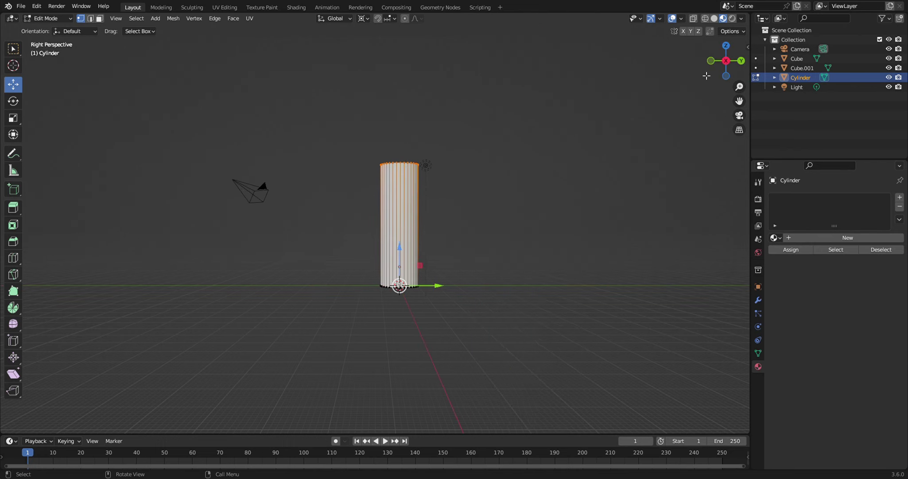
{"action": "left_click", "coordinate": [740, 131]}
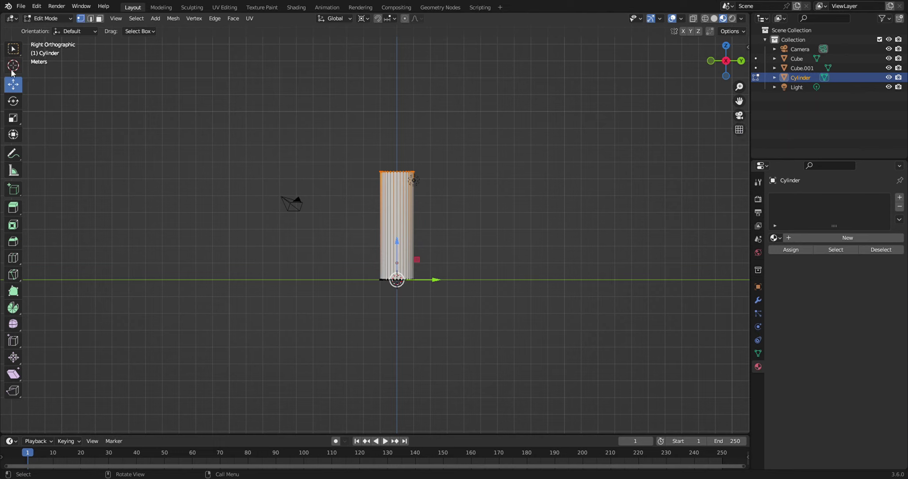
{"action": "left_click", "coordinate": [13, 66]}
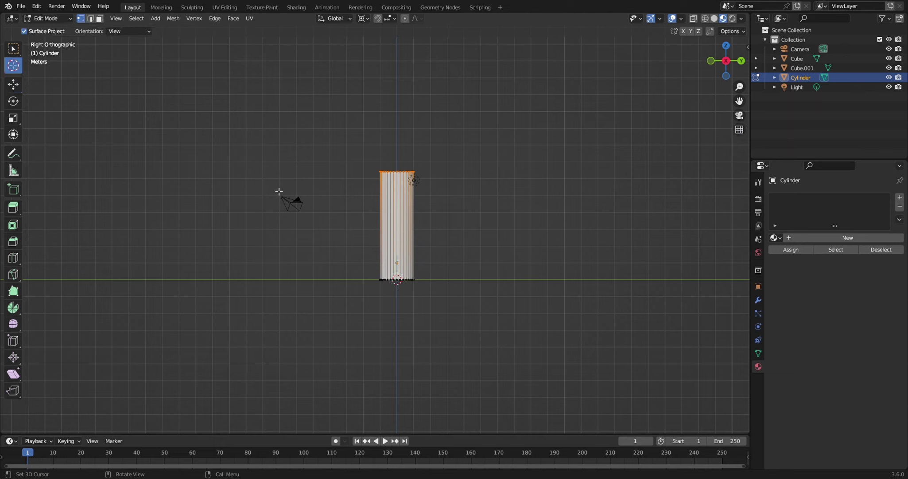
{"action": "left_click", "coordinate": [464, 171]}
{"action": "middle_click_drag", "start_coordinate": [538, 209], "coordinate": [524, 236]}
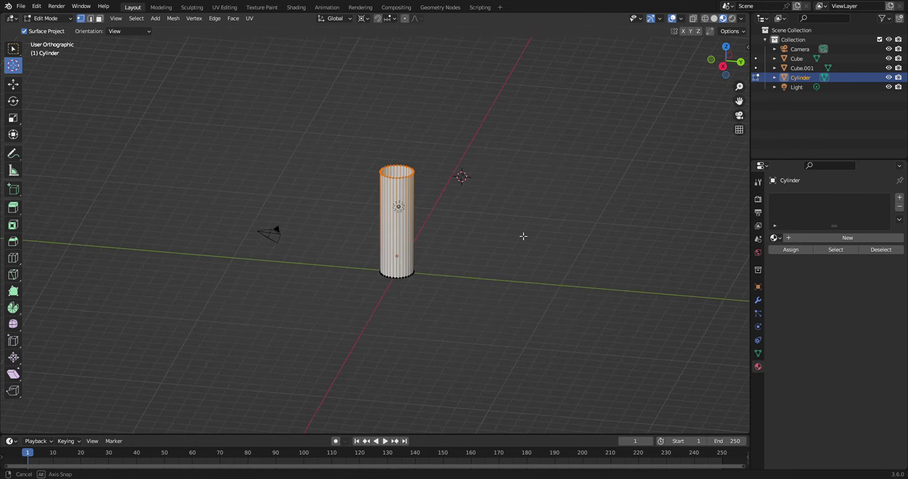
Spin the top rim around the X axis through -120° in 120 steps, then return to Object Mode
{"action": "left_click", "coordinate": [13, 307]}
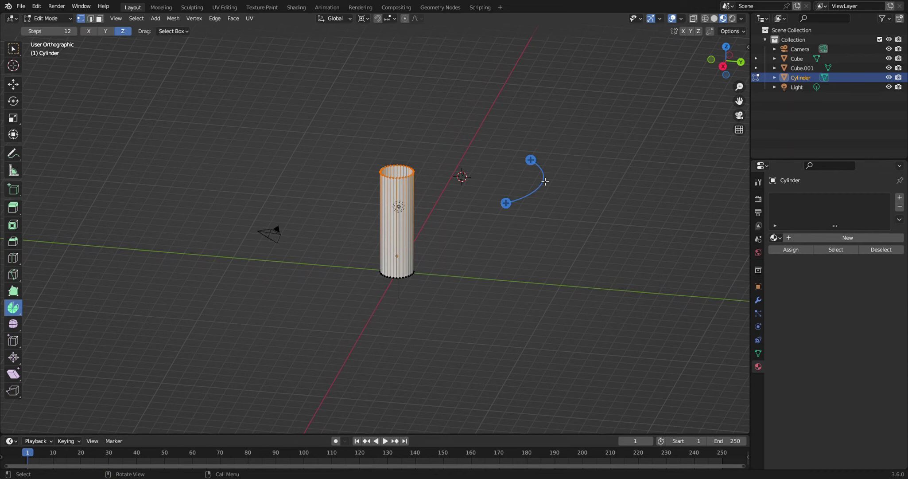
{"action": "left_click", "coordinate": [106, 31]}
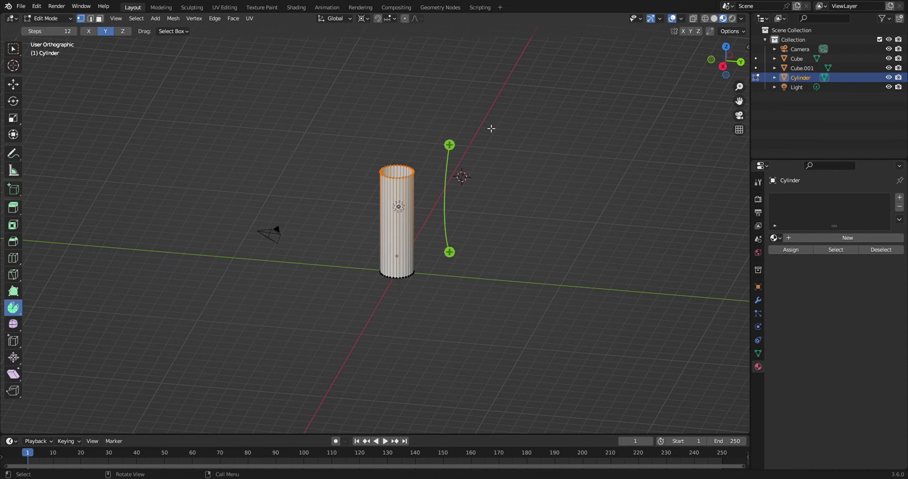
{"action": "middle_click_drag", "start_coordinate": [471, 244], "coordinate": [403, 156]}
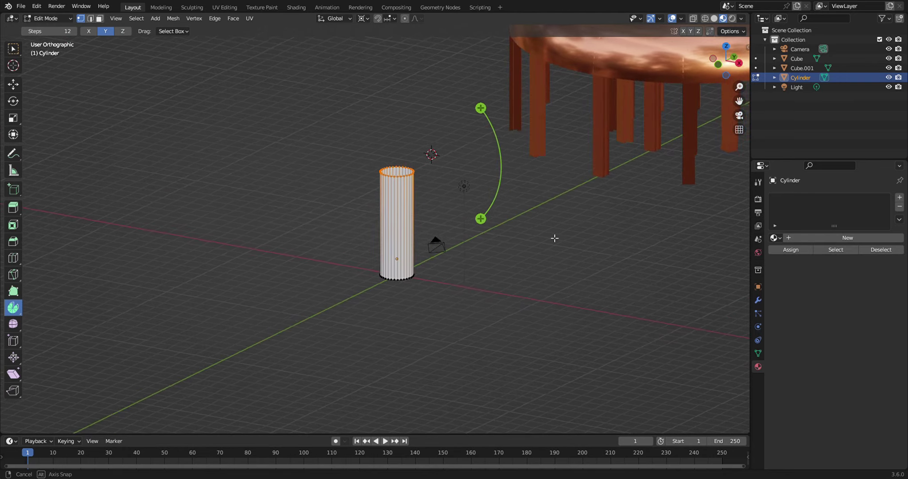
{"action": "left_click", "coordinate": [88, 31]}
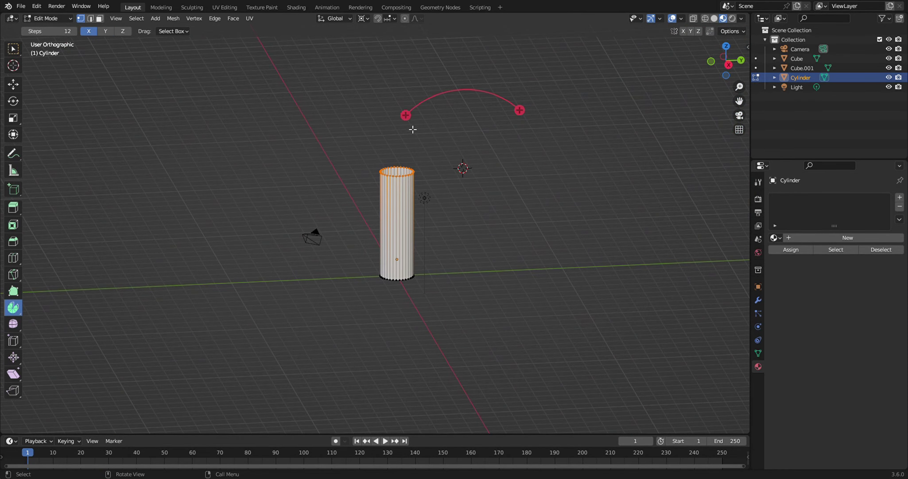
{"action": "mouse_move", "coordinate": [406, 115]}
{"action": "left_mouse_down"}
{"action": "mouse_move", "coordinate": [475, 134]}
{"action": "mouse_move", "coordinate": [459, 172]}
{"action": "mouse_move", "coordinate": [467, 158]}
{"action": "mouse_move", "coordinate": [505, 188]}
{"action": "mouse_move", "coordinate": [518, 153]}
{"action": "left_mouse_up"}
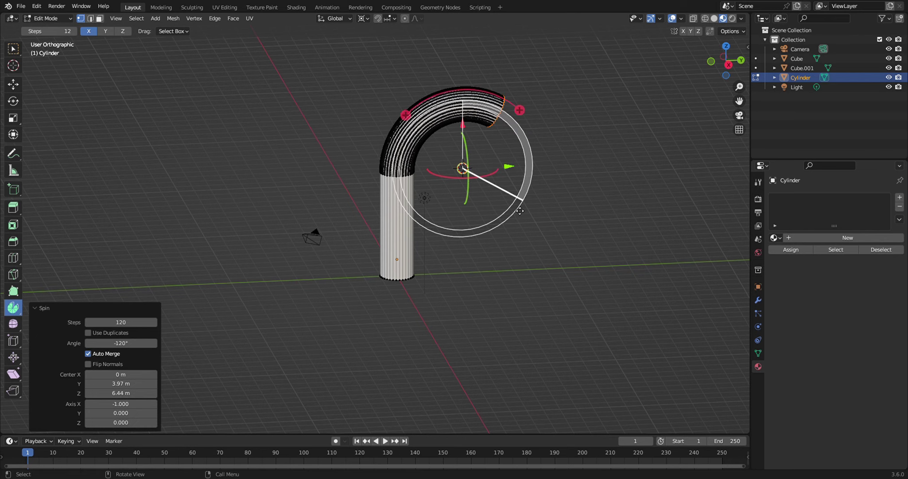
{"action": "mouse_move", "coordinate": [564, 267]}
{"action": "middle_mouse_down"}
{"action": "mouse_move", "coordinate": [600, 291]}
{"action": "mouse_move", "coordinate": [515, 233]}
{"action": "mouse_move", "coordinate": [564, 293]}
{"action": "mouse_move", "coordinate": [607, 284]}
{"action": "middle_mouse_up"}
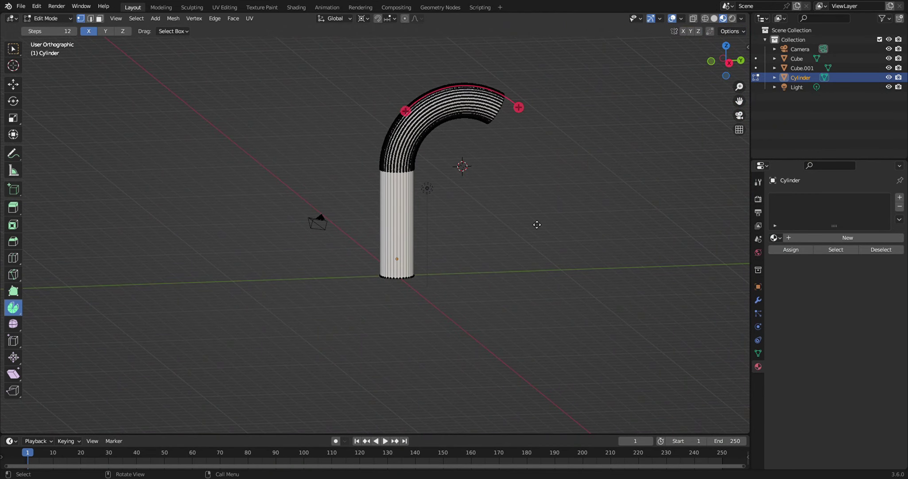
{"action": "key", "text": "Tab"}
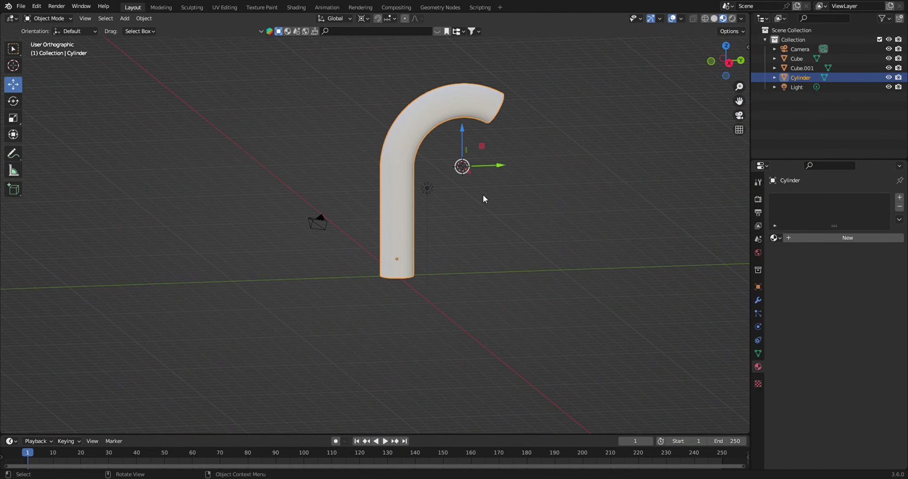
{"action": "mouse_move", "coordinate": [494, 242]}
{"action": "middle_mouse_down"}
{"action": "mouse_move", "coordinate": [381, 233]}
{"action": "mouse_move", "coordinate": [489, 151]}
{"action": "mouse_move", "coordinate": [518, 173]}
{"action": "middle_mouse_up"}
{"action": "scroll", "coordinate": [518, 174], "scroll_direction": "up", "scroll_amount": 4}
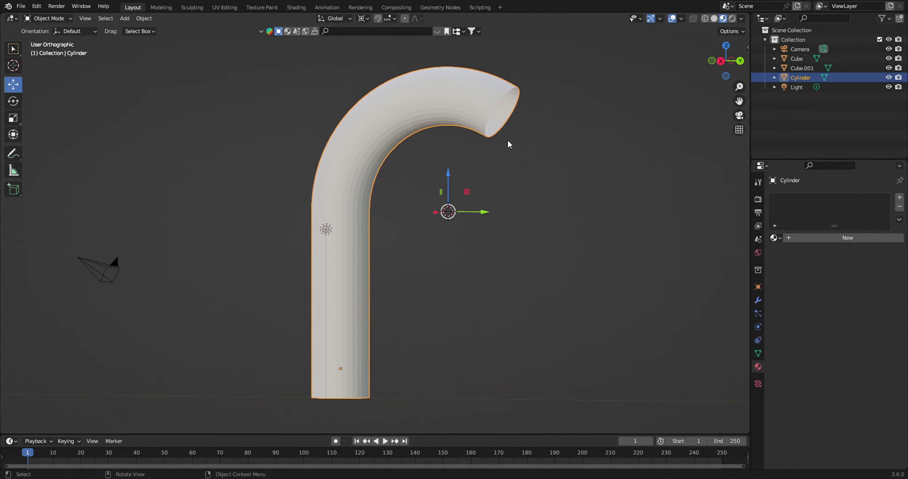
{"action": "mouse_move", "coordinate": [509, 137]}
{"action": "middle_mouse_down"}
{"action": "mouse_move", "coordinate": [520, 168]}
{"action": "mouse_move", "coordinate": [389, 186]}
{"action": "middle_mouse_up"}
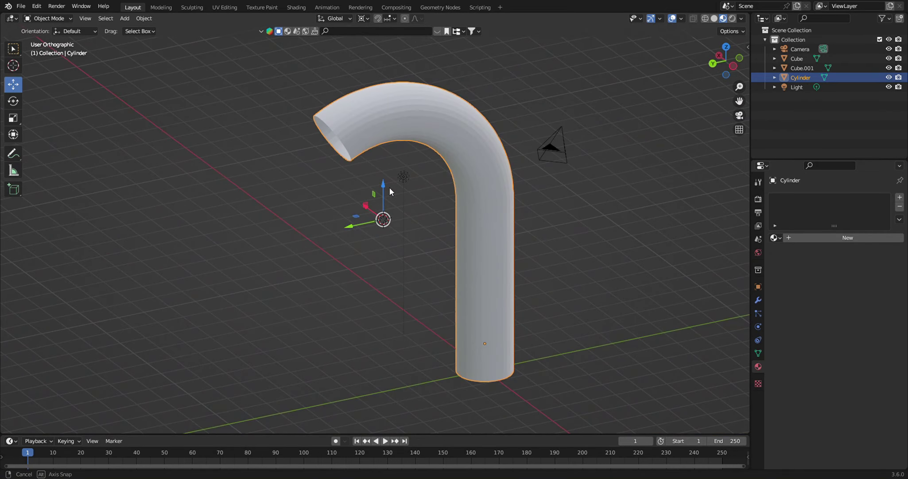
{"action": "scroll", "coordinate": [499, 218], "scroll_direction": "down", "scroll_amount": 2}
{"action": "middle_click_drag", "start_coordinate": [543, 249], "coordinate": [515, 255]}
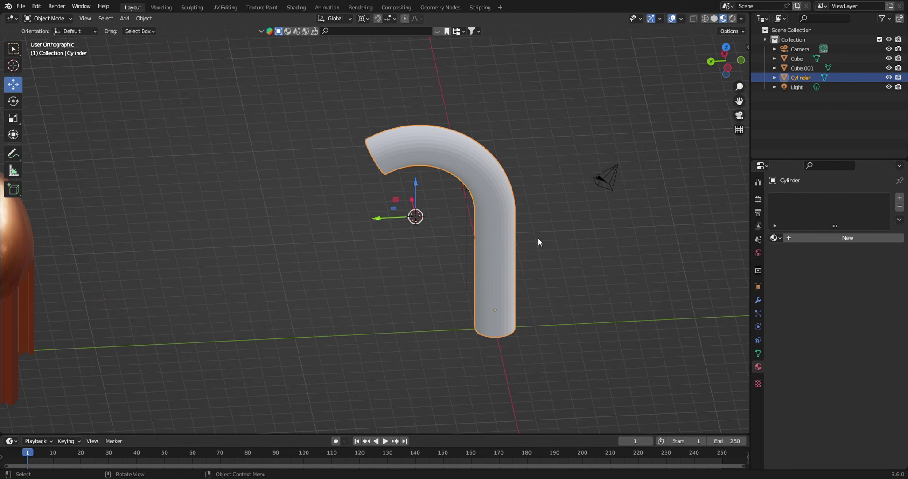
{"action": "scroll", "coordinate": [538, 238], "scroll_direction": "down", "scroll_amount": 1}
{"action": "scroll", "coordinate": [539, 238], "scroll_direction": "down", "scroll_amount": 2}
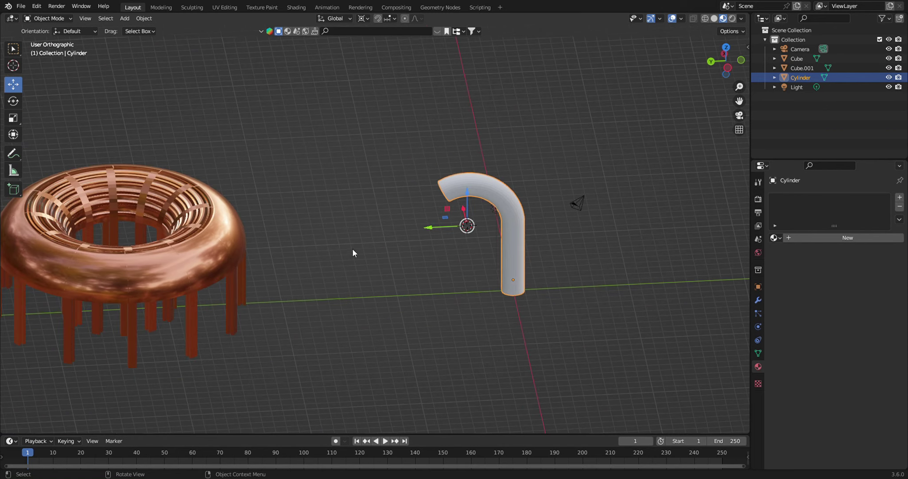
{"action": "scroll", "coordinate": [228, 273], "scroll_direction": "down", "scroll_amount": 1}
{"action": "mouse_move", "coordinate": [222, 316]}
{"action": "middle_mouse_down", "text": "shift"}
{"action": "mouse_move", "coordinate": [273, 318]}
{"action": "mouse_move", "coordinate": [382, 293]}
{"action": "middle_mouse_up", "text": "shift"}
{"action": "mouse_move", "coordinate": [582, 295]}
{"action": "middle_mouse_down"}
{"action": "mouse_move", "coordinate": [594, 301]}
{"action": "mouse_move", "coordinate": [582, 300]}
{"action": "mouse_move", "coordinate": [624, 285]}
{"action": "middle_mouse_up"}
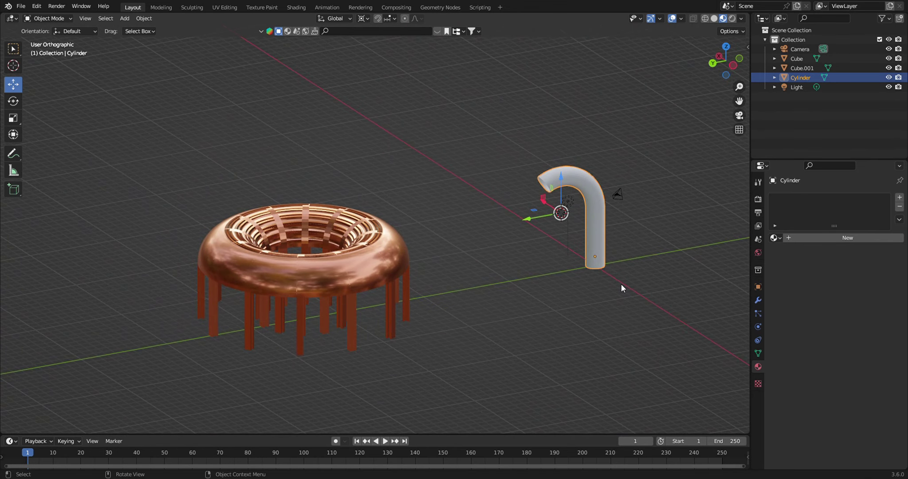